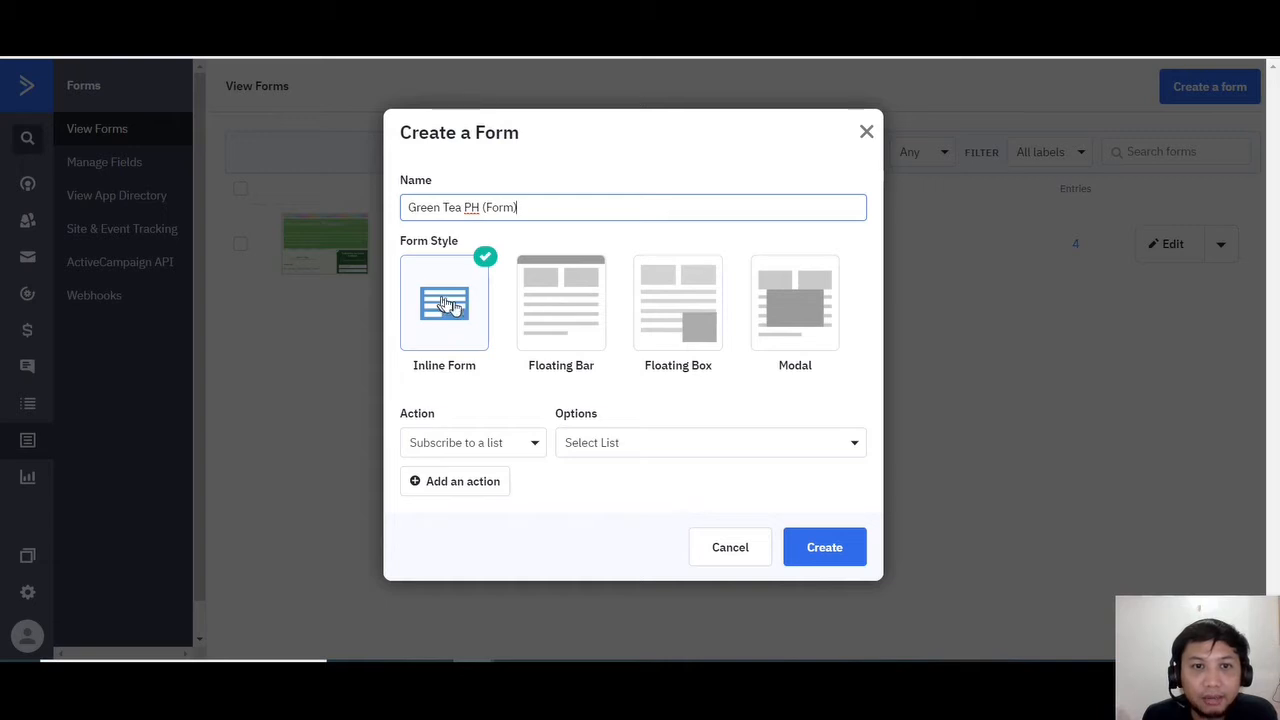
{"action": "left_click", "coordinate": [545, 305]}
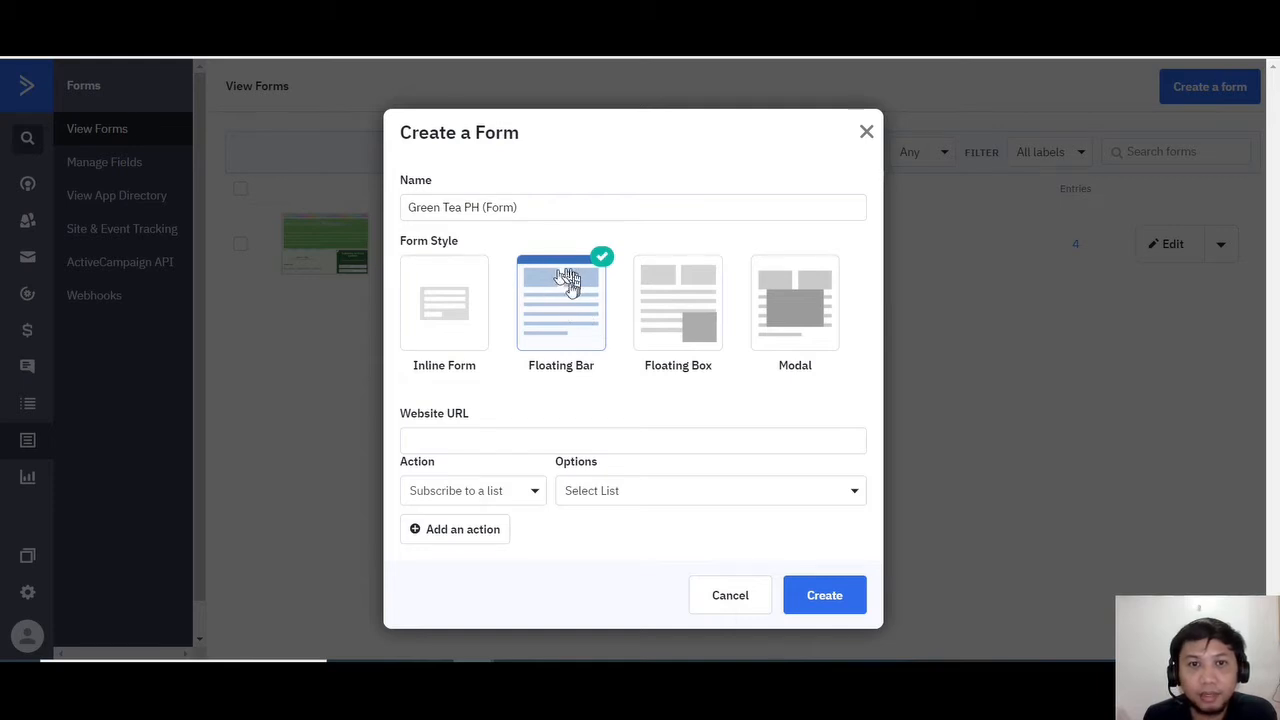
{"action": "left_click", "coordinate": [672, 307]}
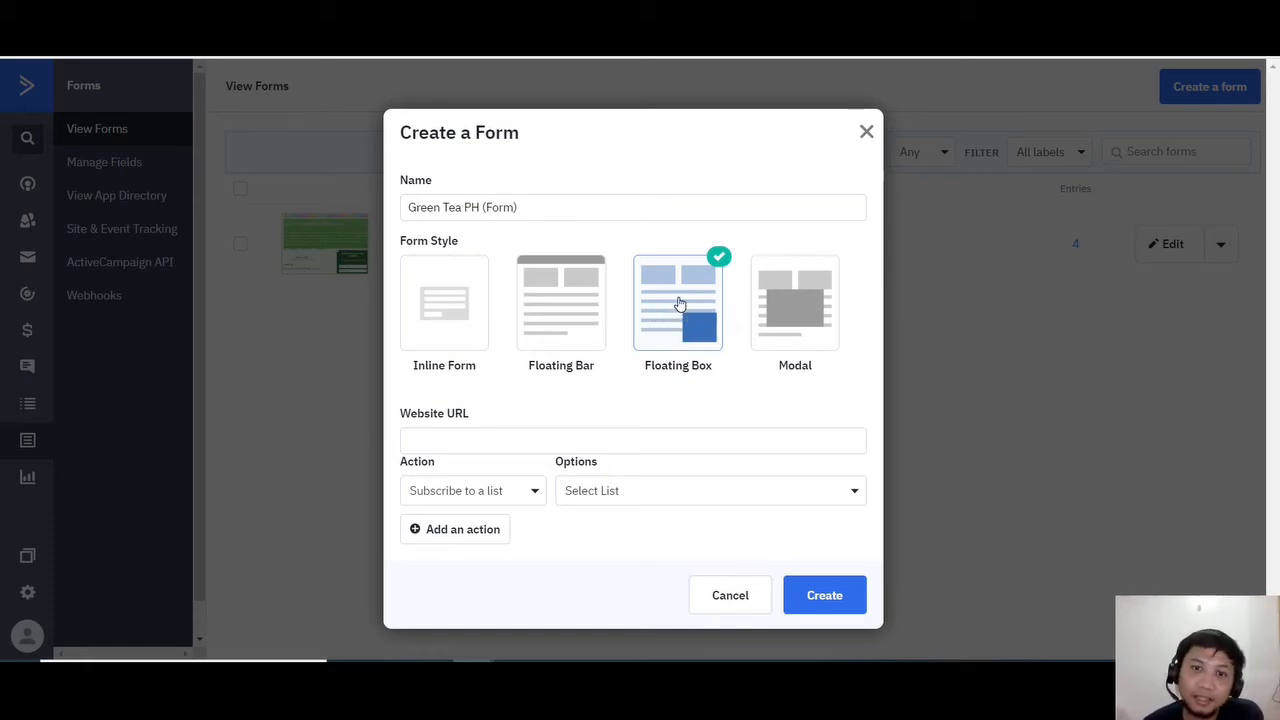
{"action": "left_click", "coordinate": [799, 323]}
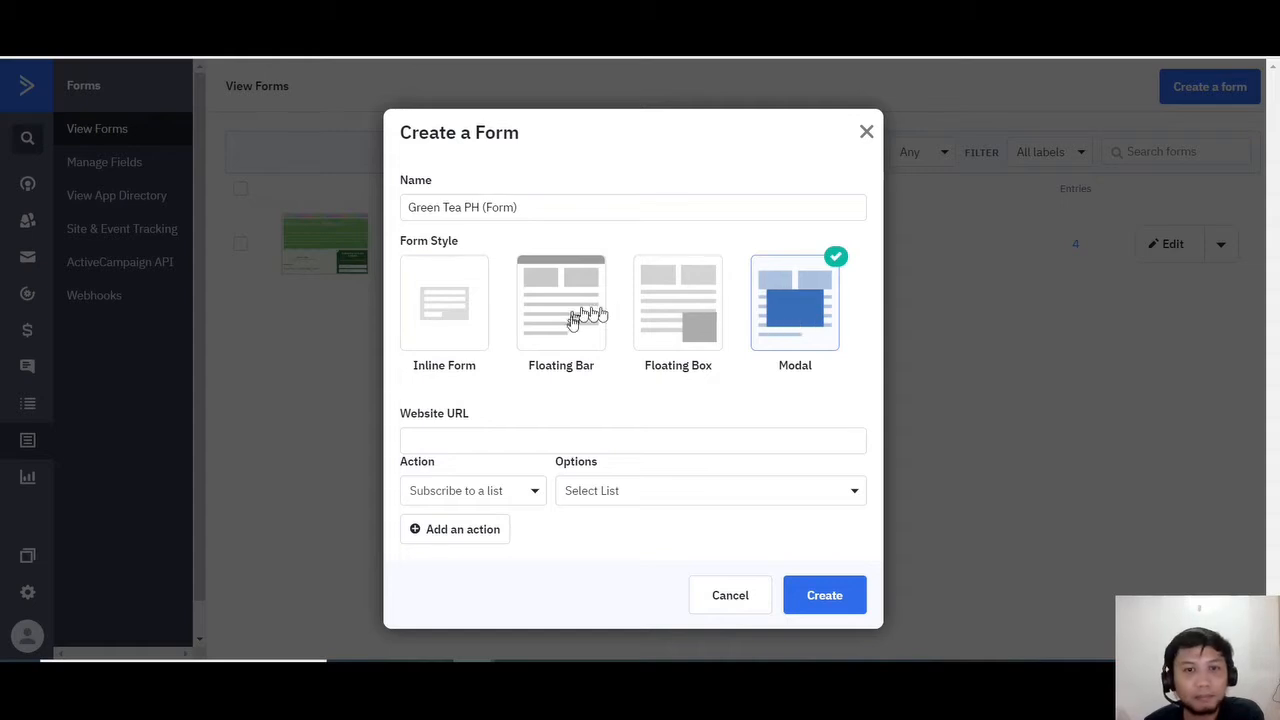
{"action": "left_click", "coordinate": [684, 317]}
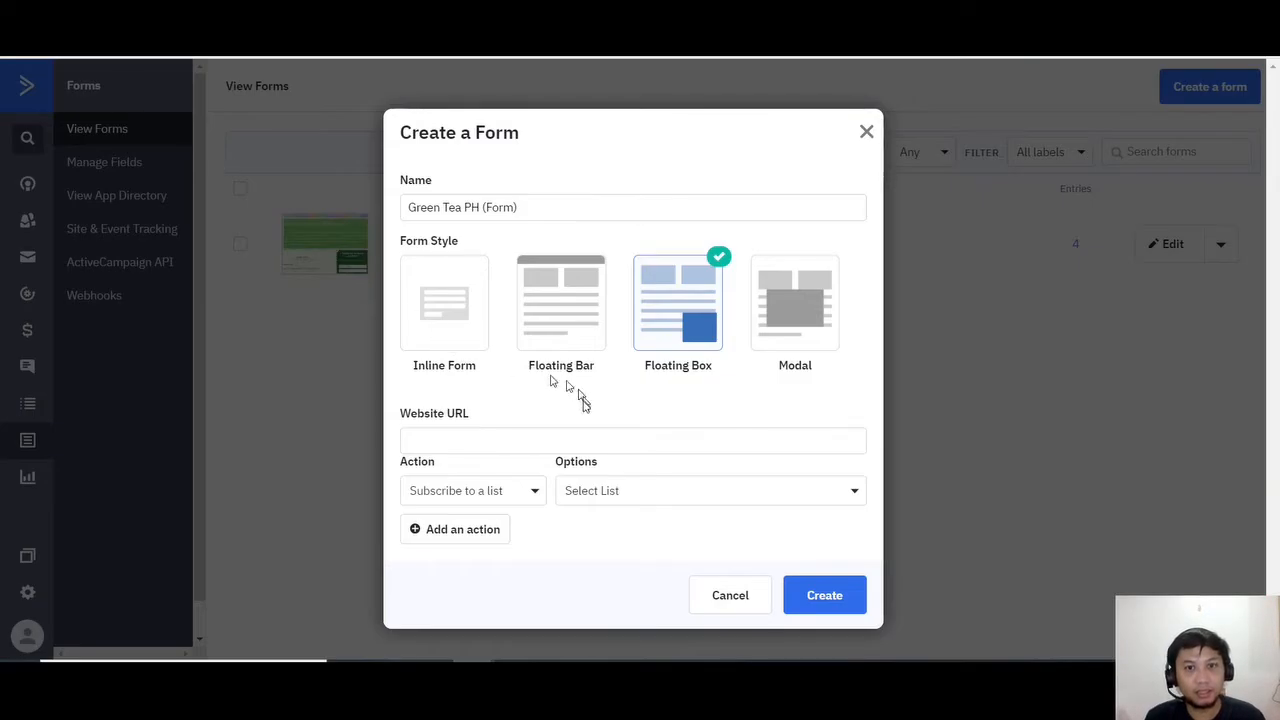
{"action": "left_click", "coordinate": [579, 440]}
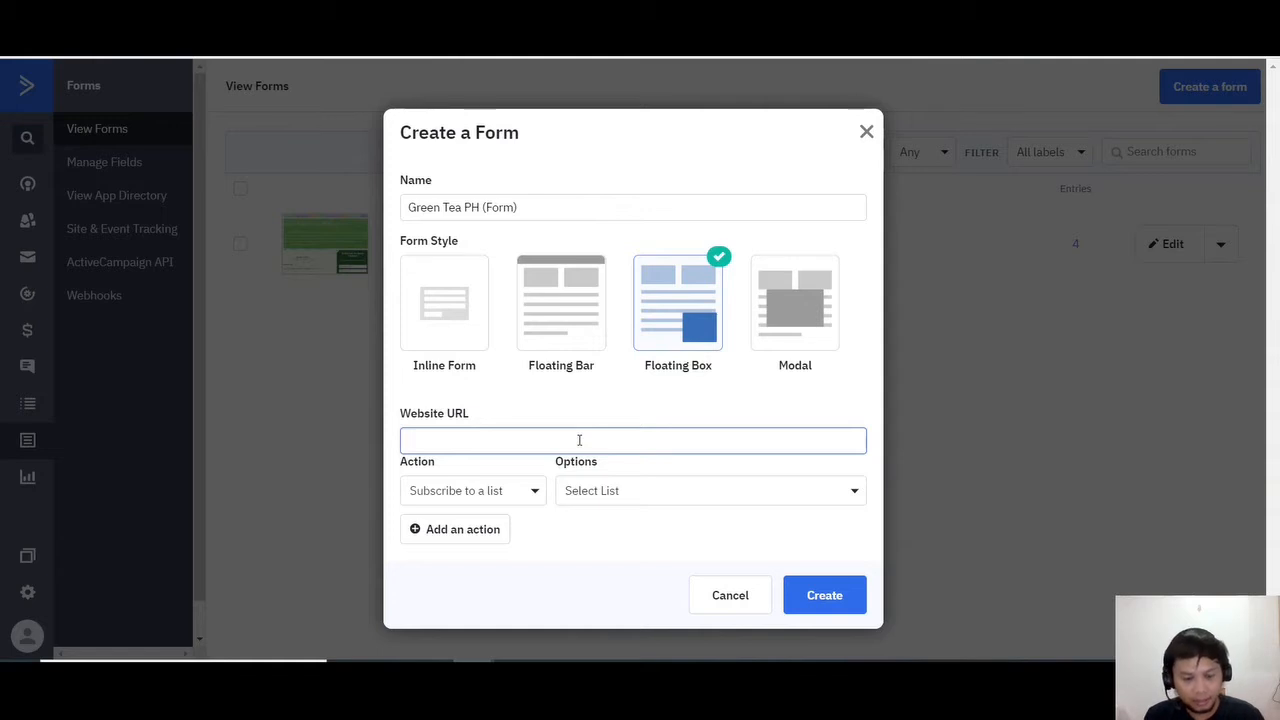
{"action": "type", "text": "https://greenteaphilippines.blogspot.com/"}
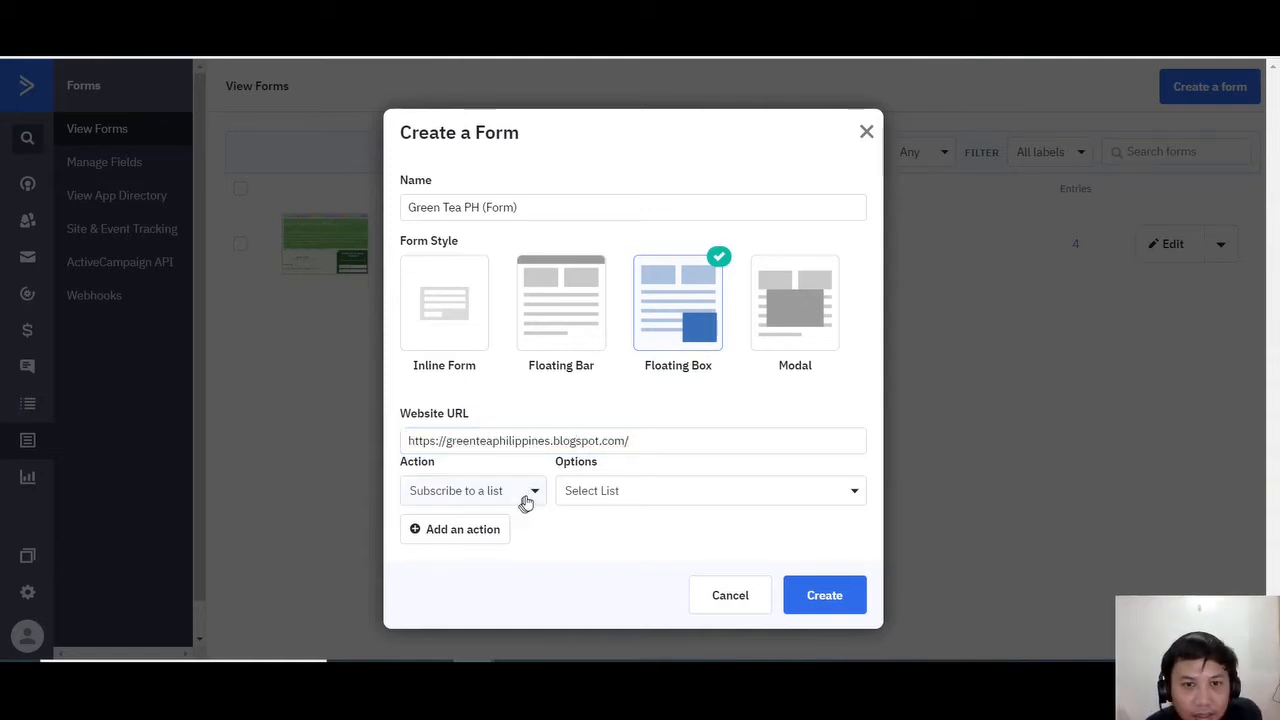
{"action": "left_click", "coordinate": [662, 488]}
{"action": "left_click", "coordinate": [543, 534]}
{"action": "left_click", "coordinate": [513, 498]}
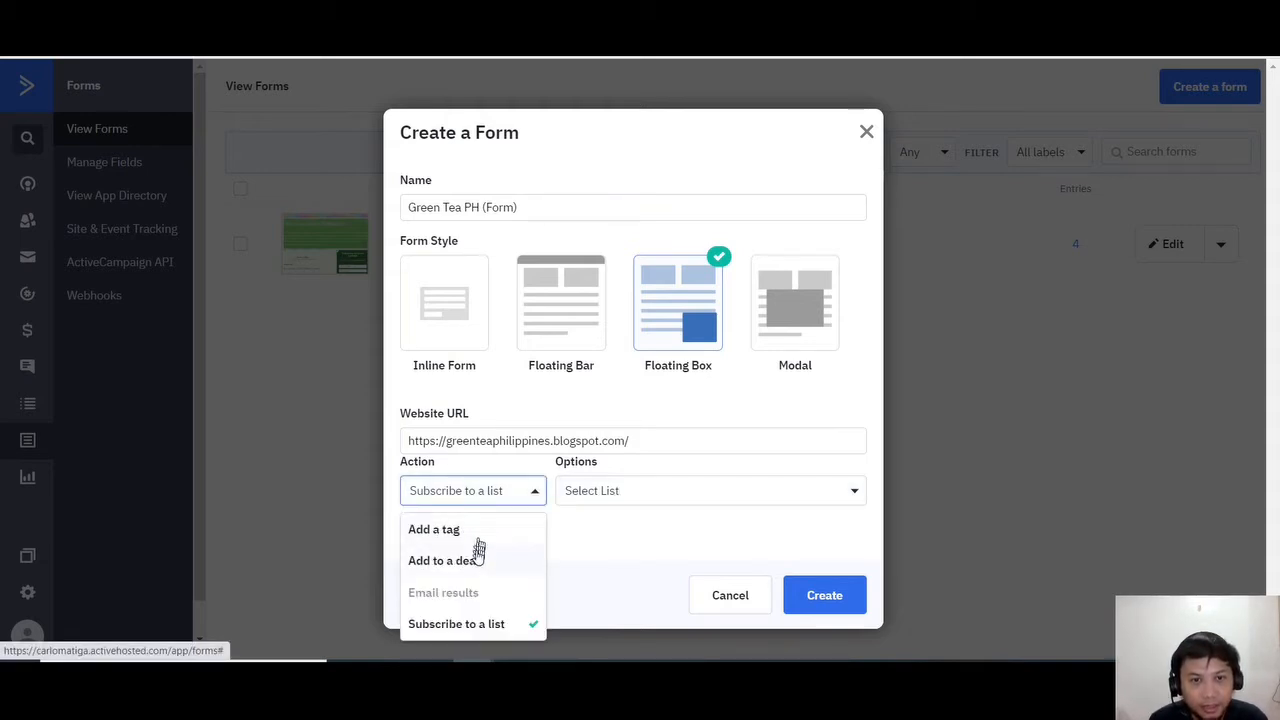
{"action": "left_click", "coordinate": [465, 626]}
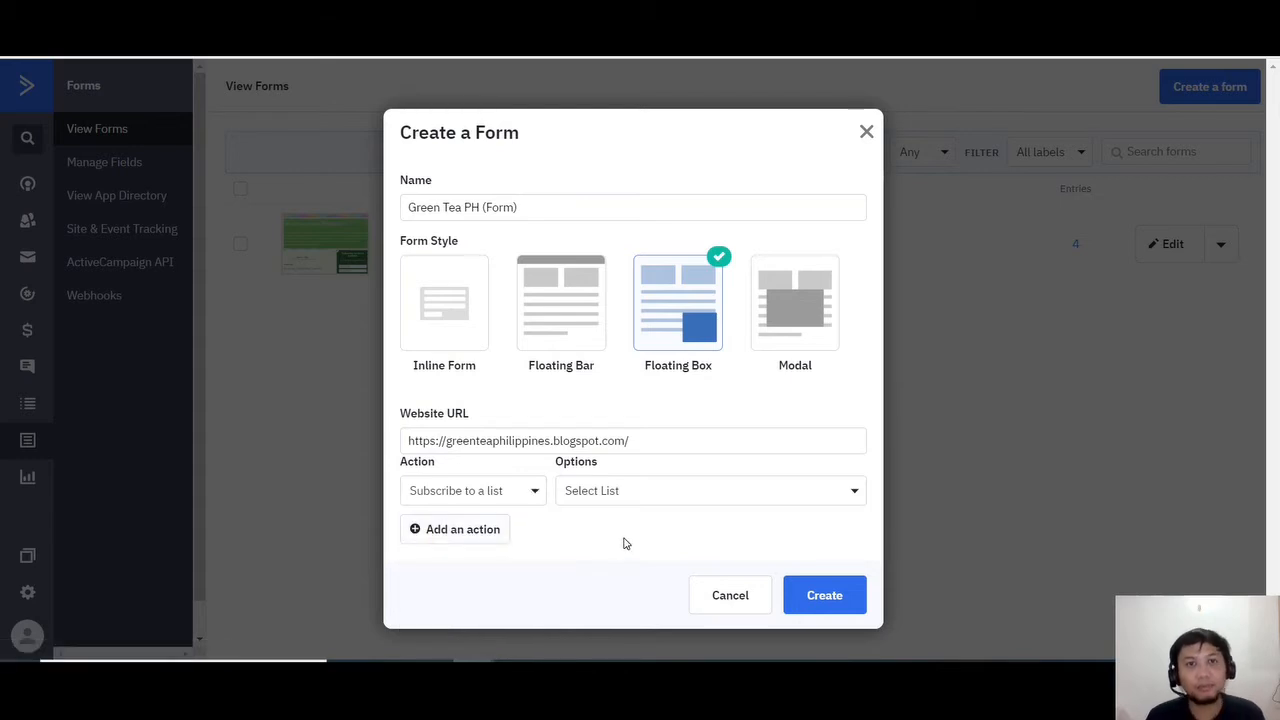
{"action": "left_click", "coordinate": [729, 595]}
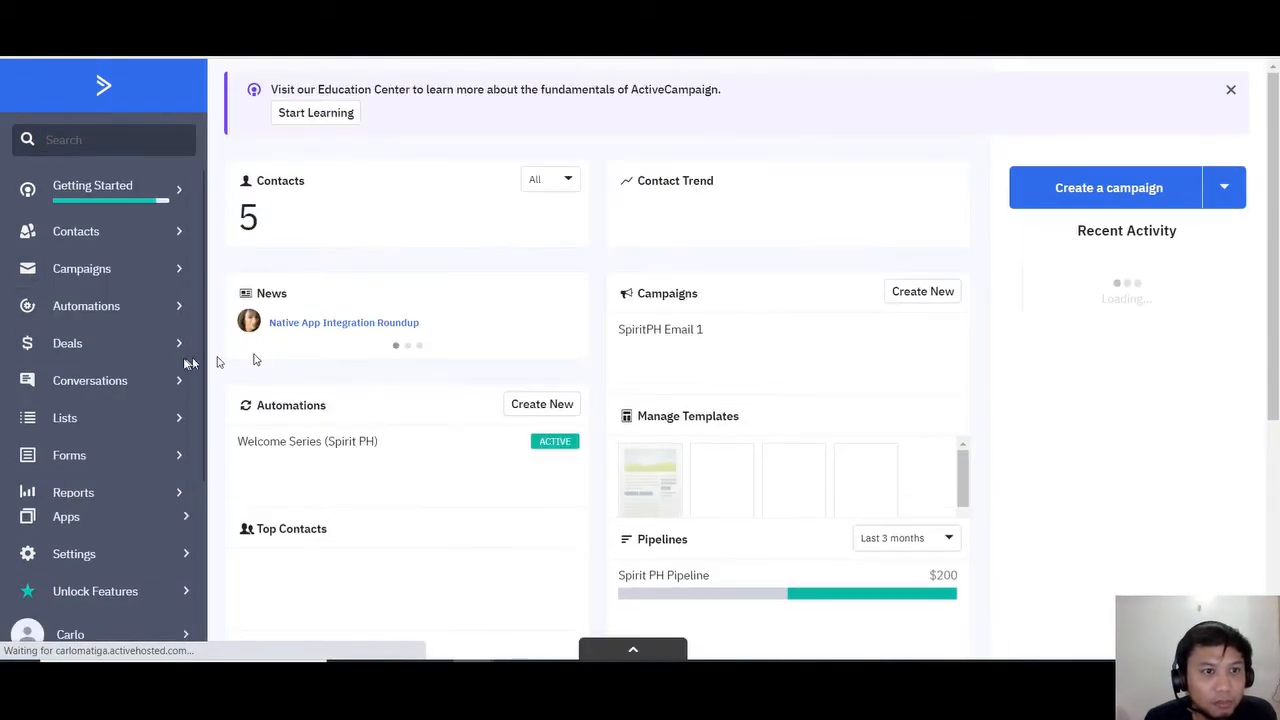
{"action": "left_click", "coordinate": [112, 425]}
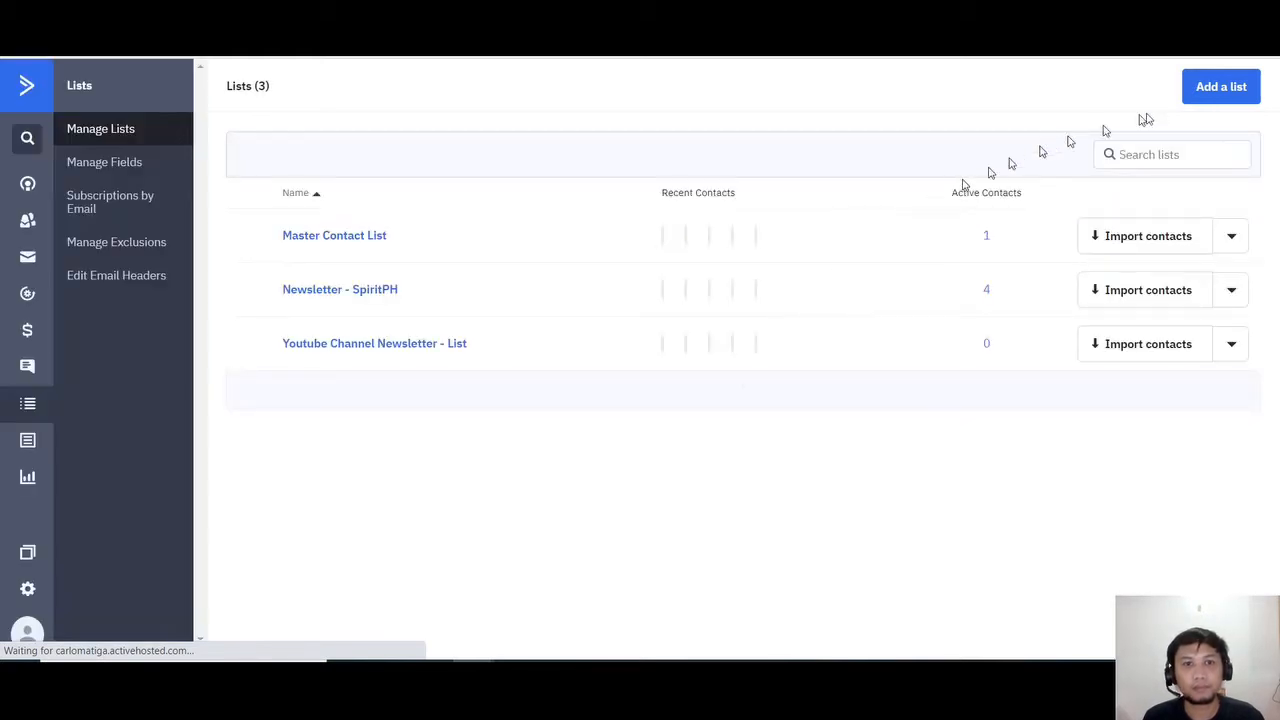
{"action": "left_click", "coordinate": [1221, 92]}
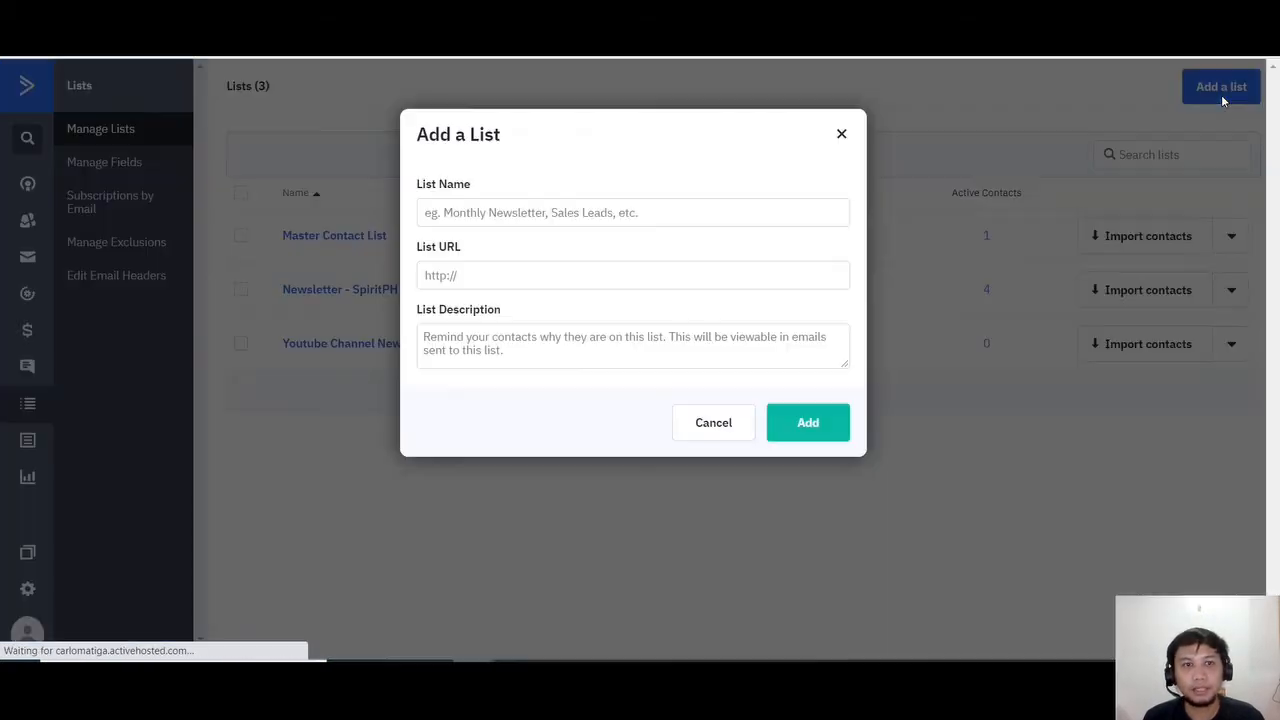
{"action": "left_click", "coordinate": [559, 208]}
{"action": "type", "text": "Newsletter - Green Tea PH"}
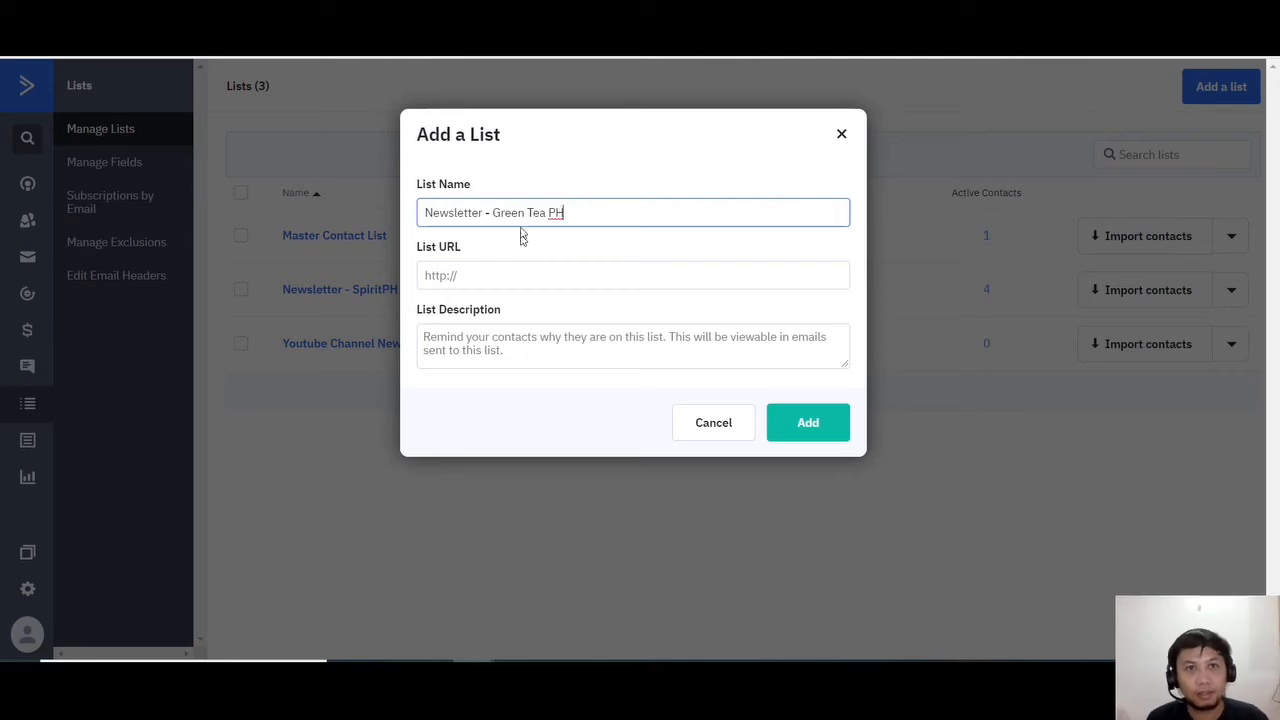
{"action": "left_click", "coordinate": [491, 283]}
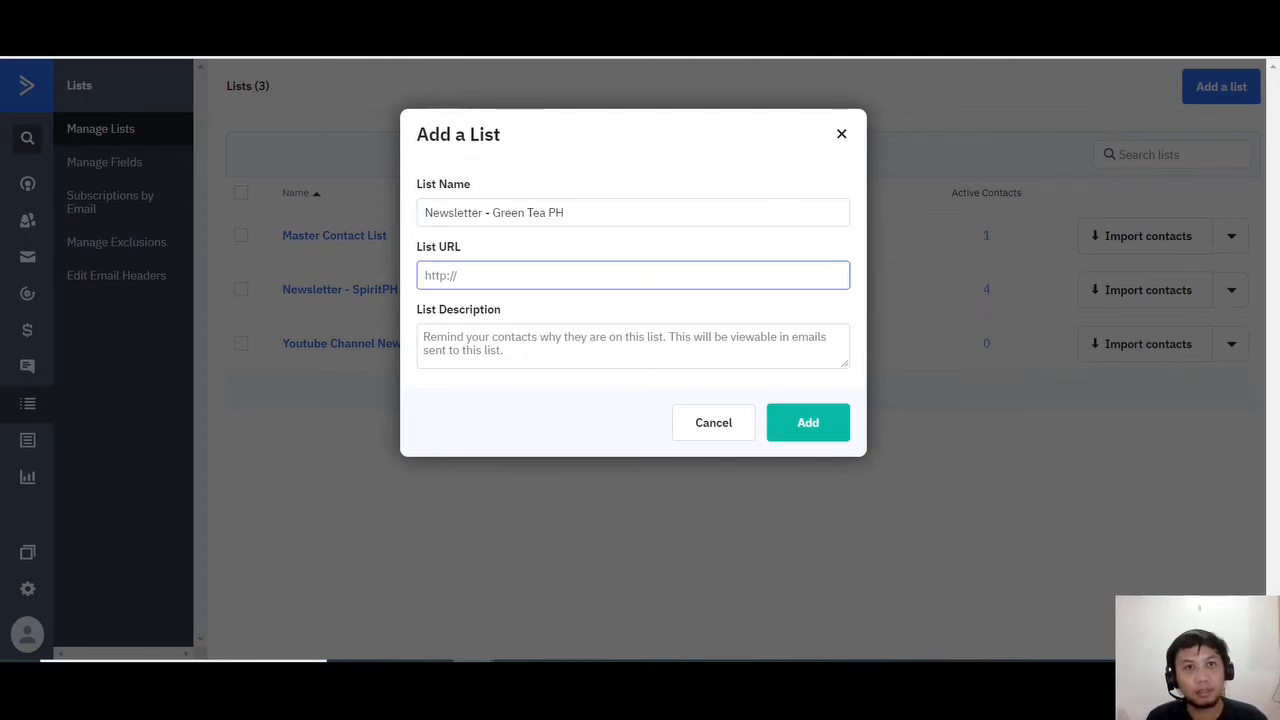
{"action": "left_click", "coordinate": [457, 12]}
{"action": "left_click", "coordinate": [150, 12]}
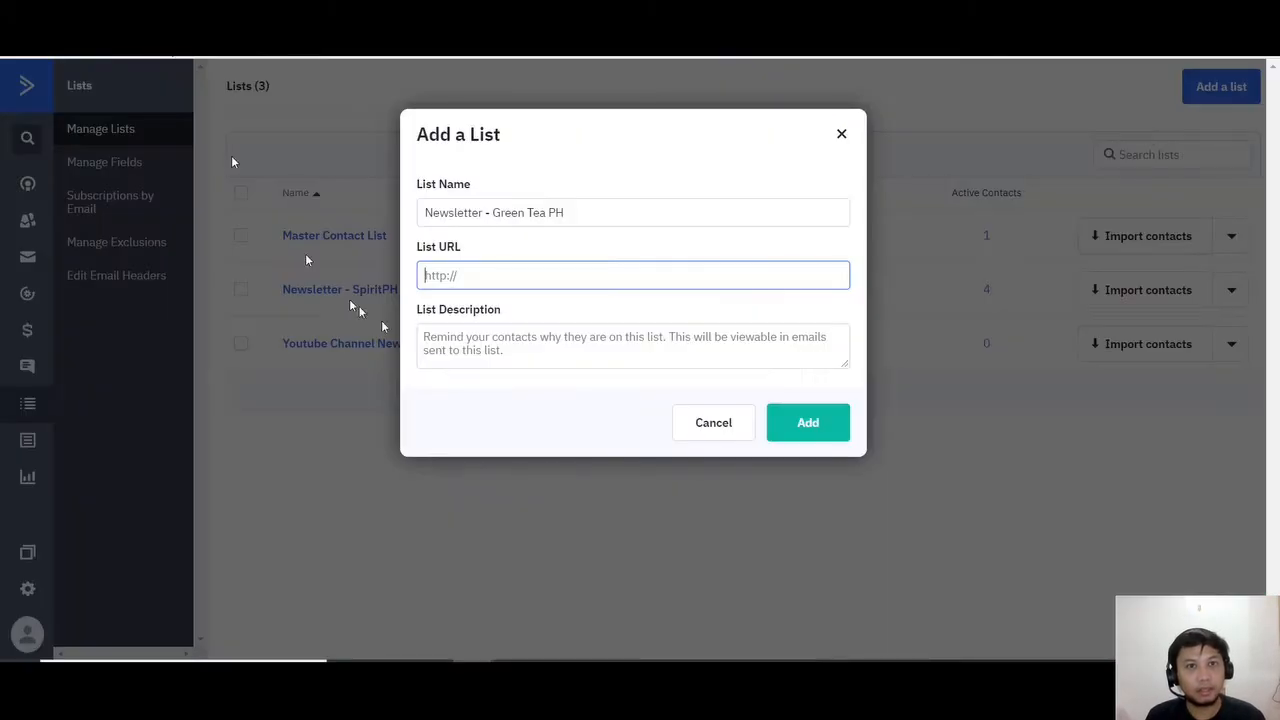
{"action": "type", "text": "https://greenteaphilippines.blogspot.com/"}
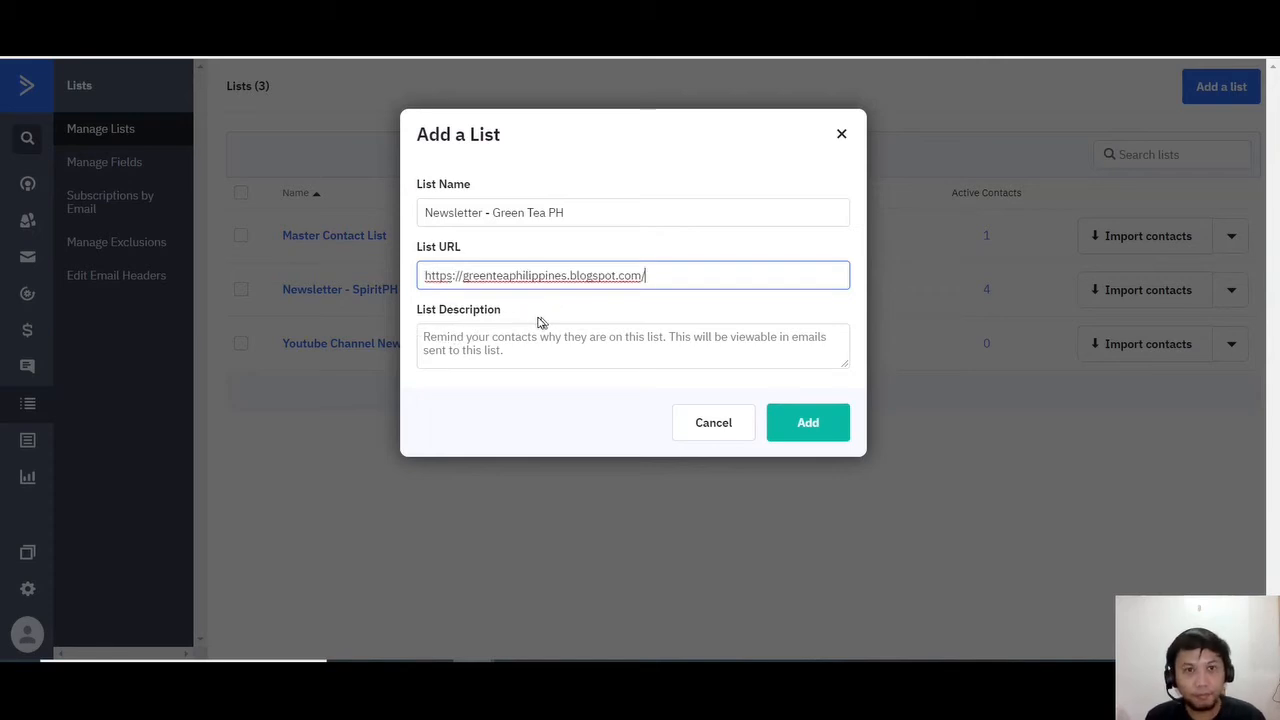
Describe the list as "Sign-ups for the Green Tea PH blog" and add it
{"action": "left_click", "coordinate": [593, 348]}
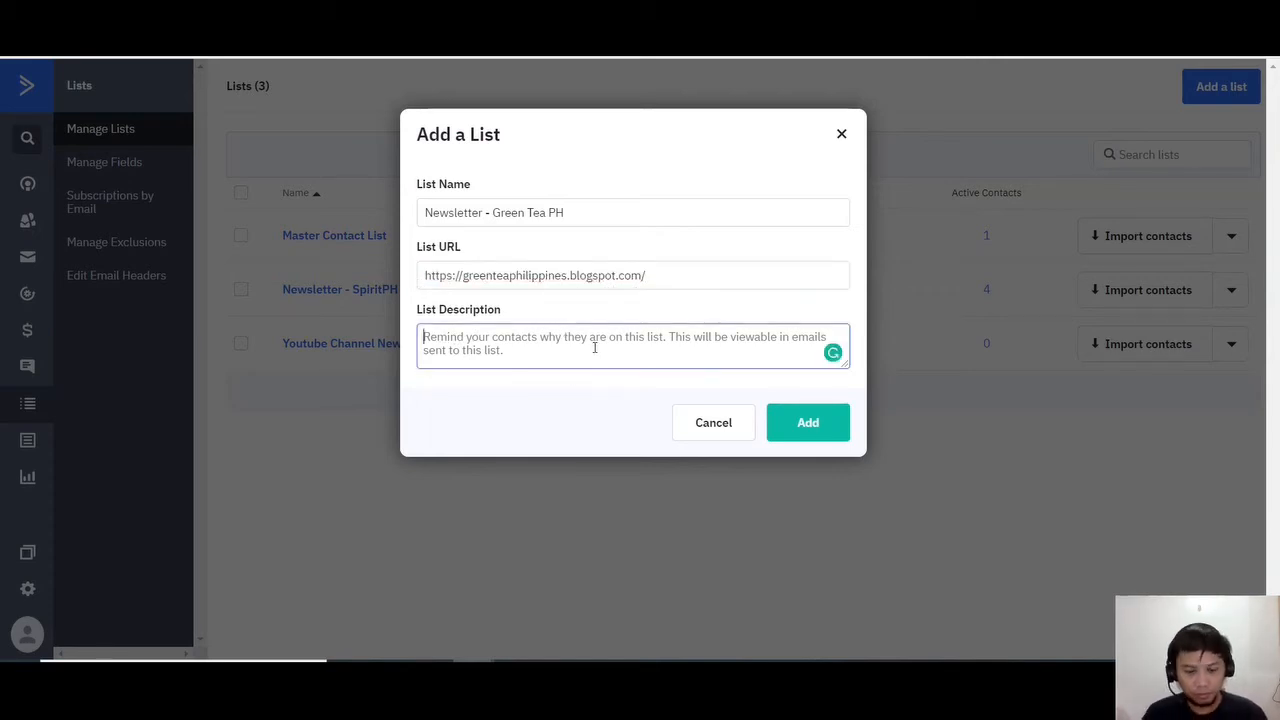
{"action": "type", "text": "Sign up"}
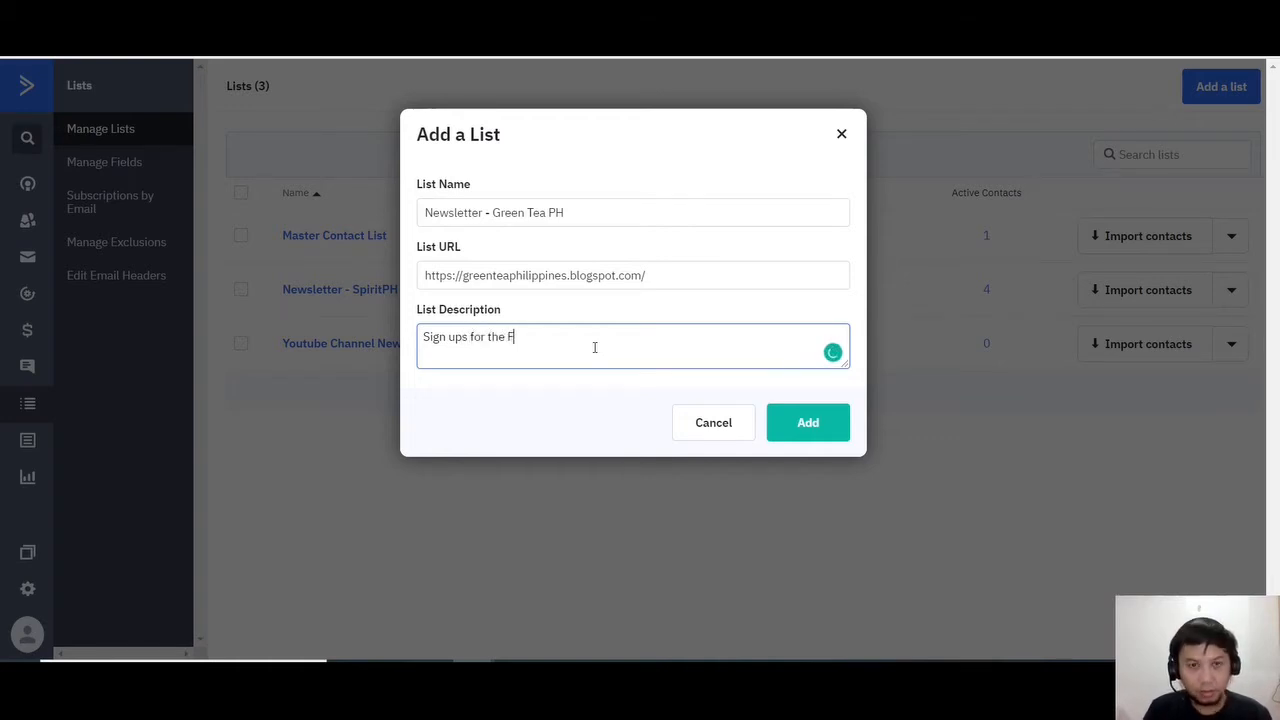
{"action": "type", "text": "s for the Green Tea PH blog"}
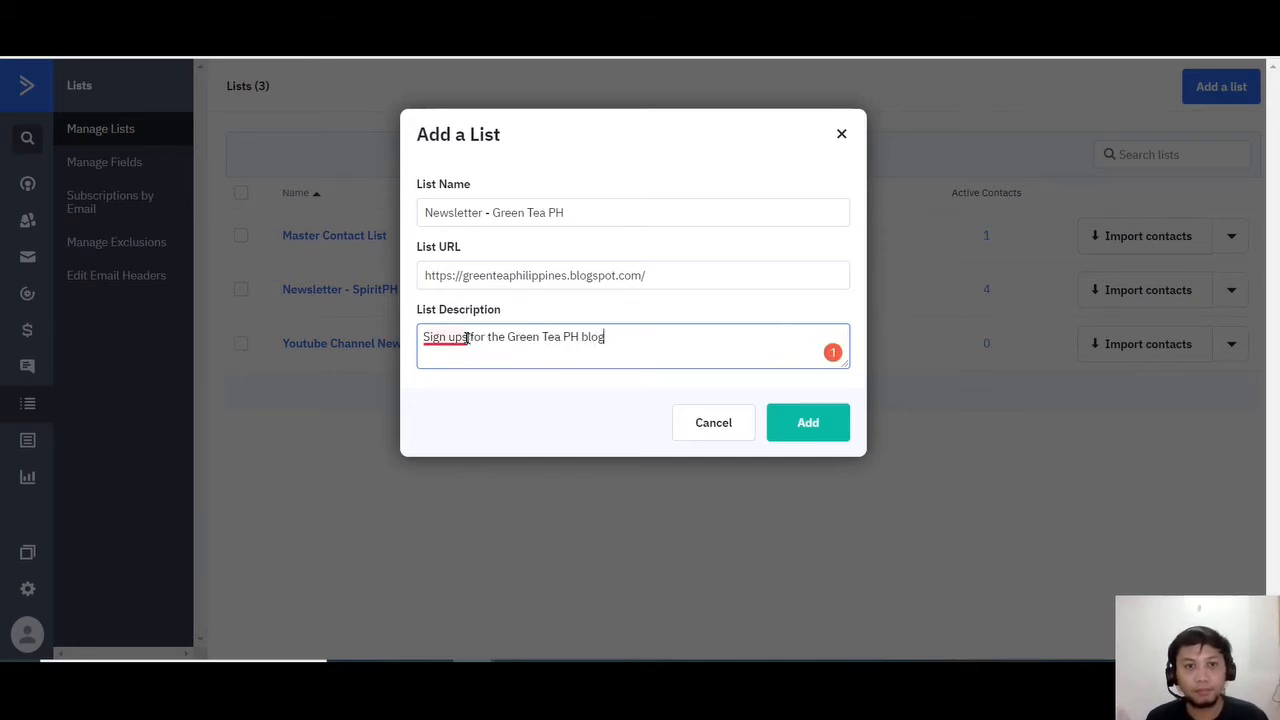
{"action": "mouse_move", "coordinate": [467, 337]}
{"action": "left_click", "coordinate": [463, 386]}
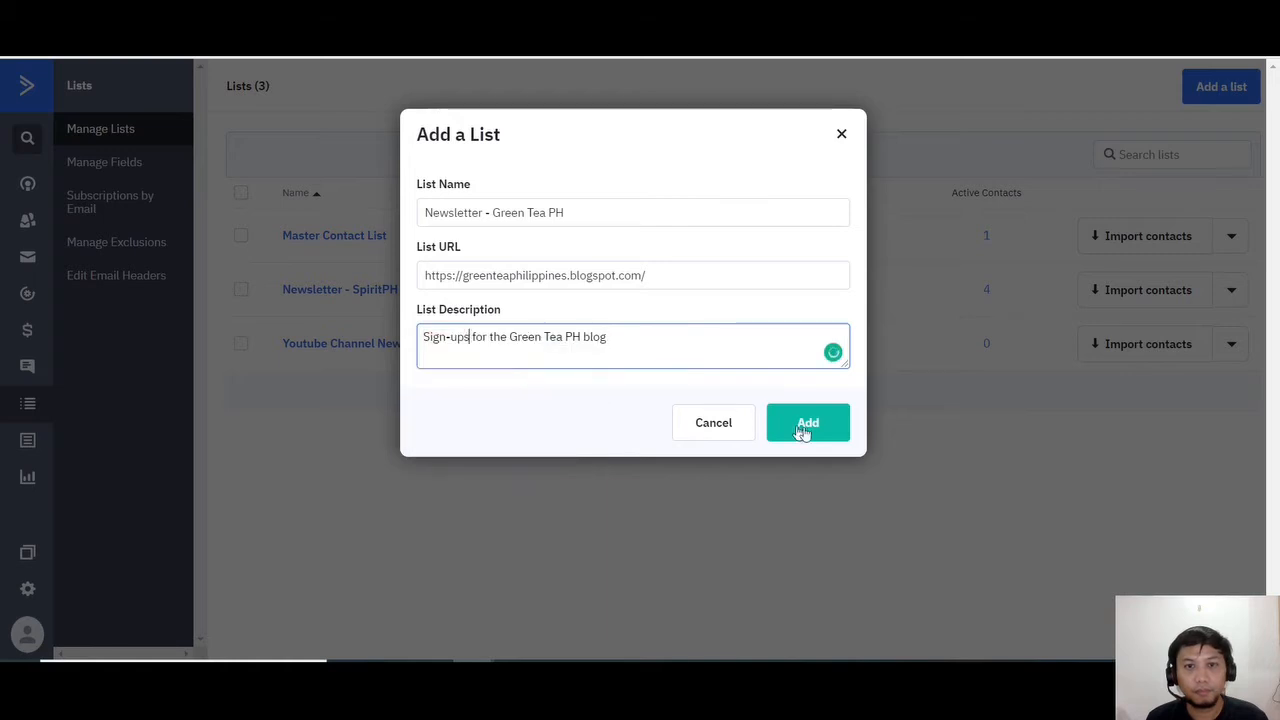
{"action": "left_click", "coordinate": [826, 430]}
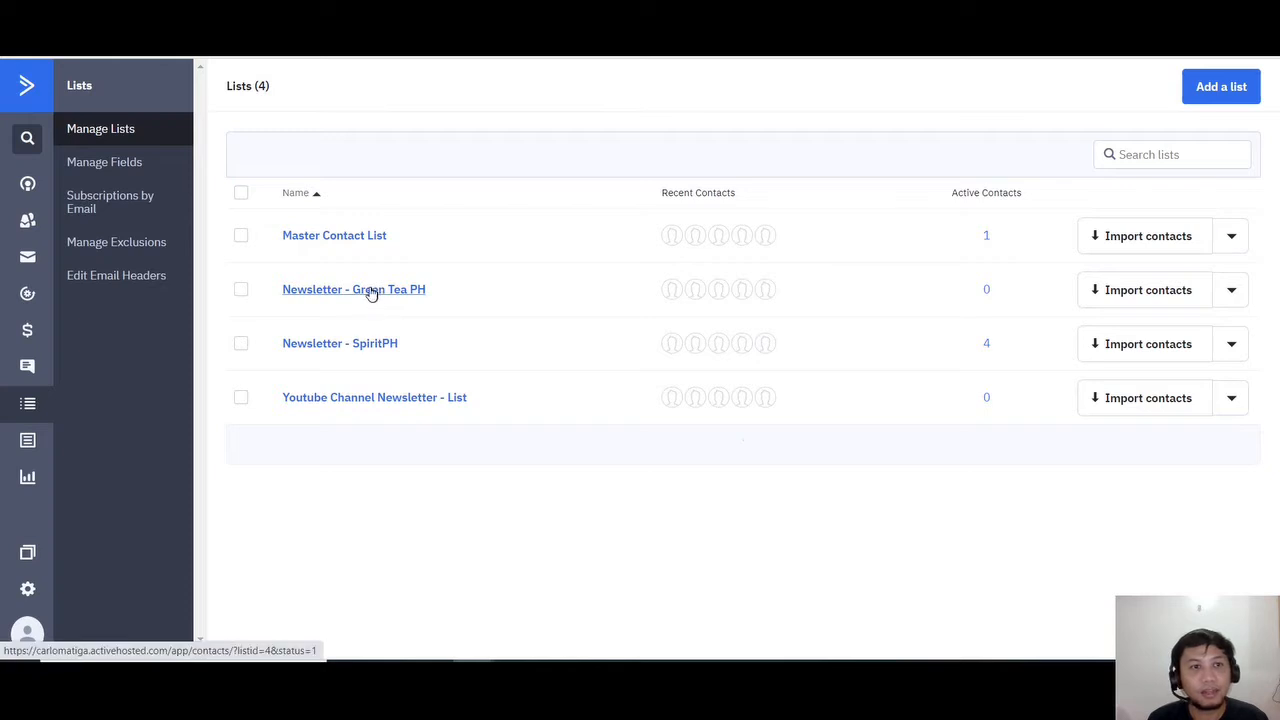
Go to the forms overview and start a new form named "Green Tea PH (Form)"
{"action": "left_click", "coordinate": [26, 97]}
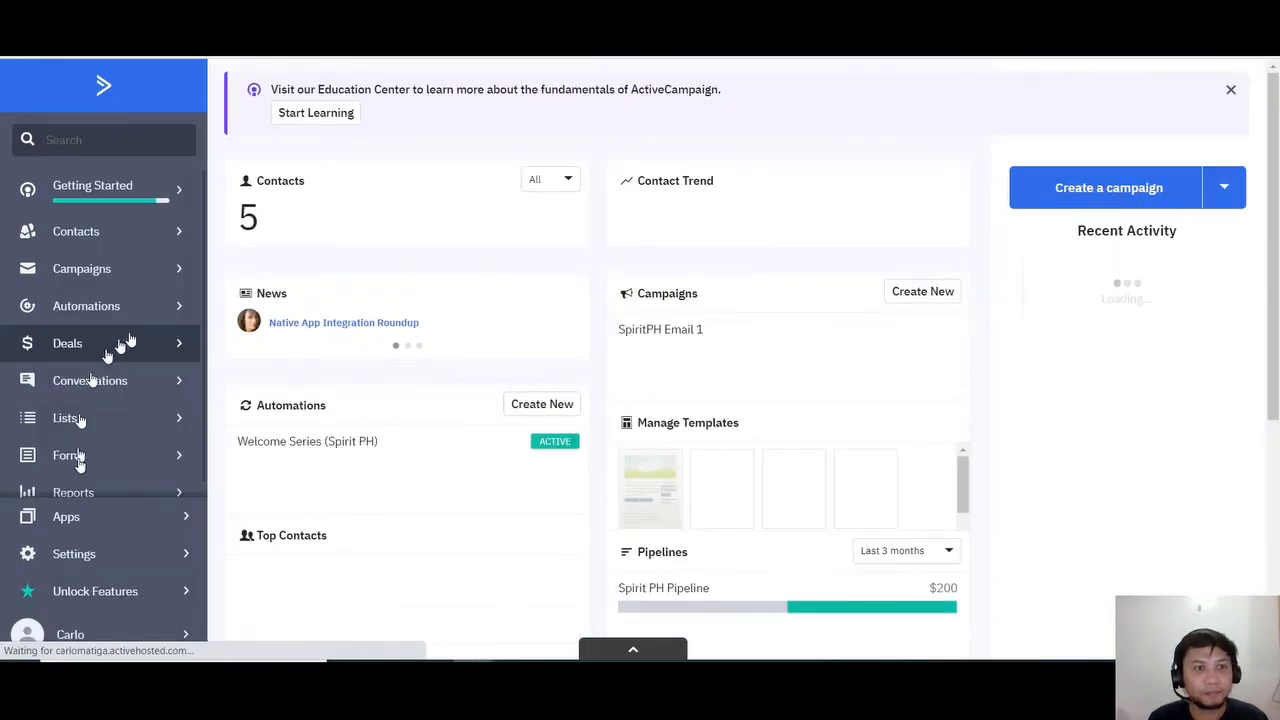
{"action": "left_click", "coordinate": [75, 455]}
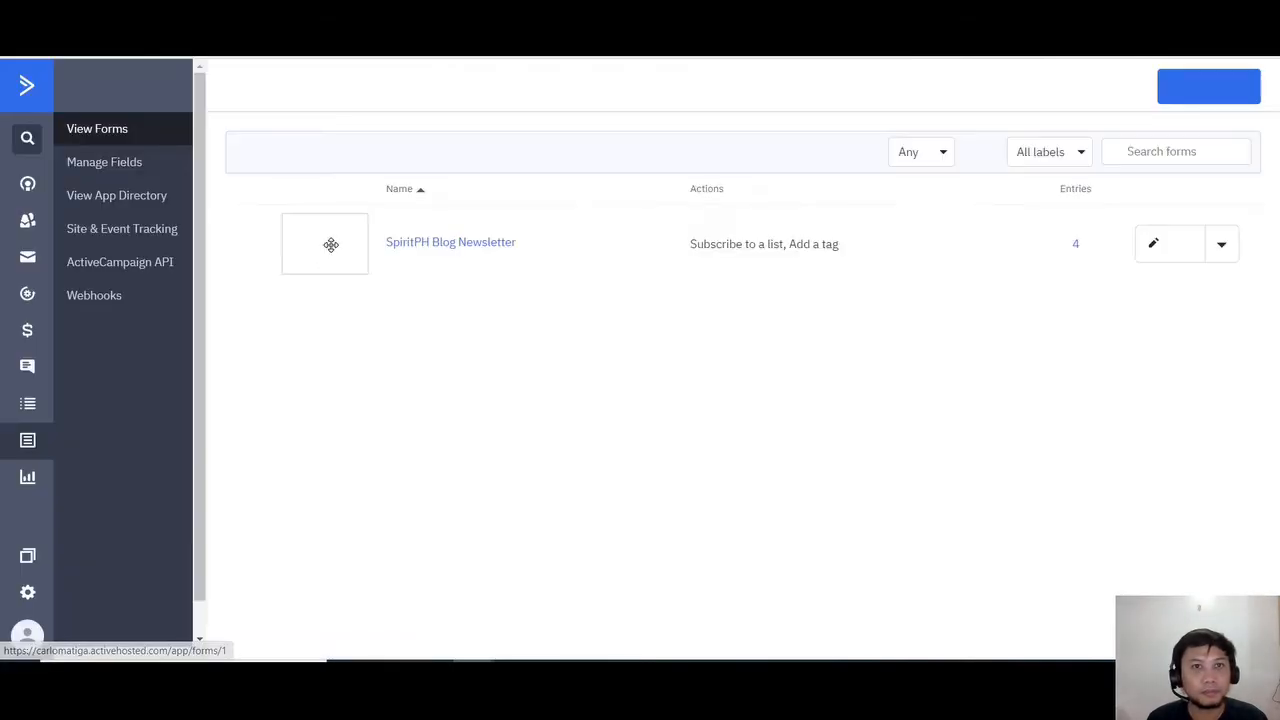
{"action": "left_click", "coordinate": [1189, 88]}
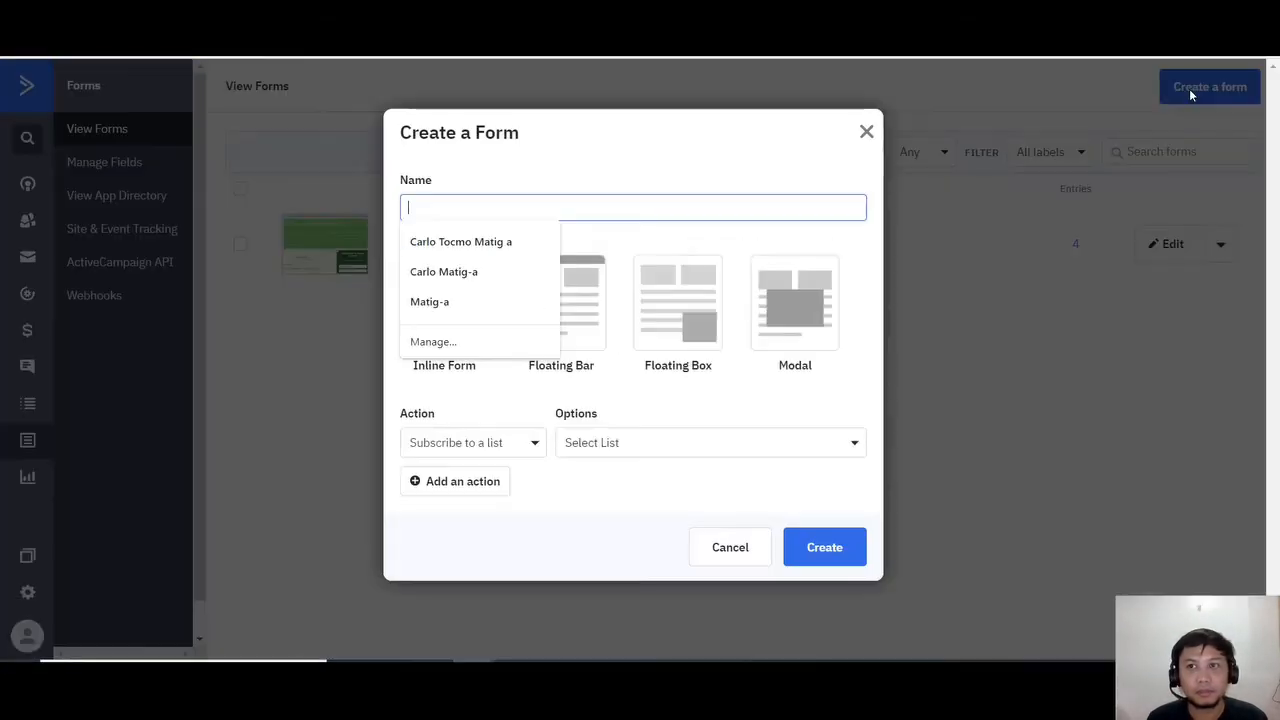
{"action": "type", "text": "Green Tea PH (Form"}
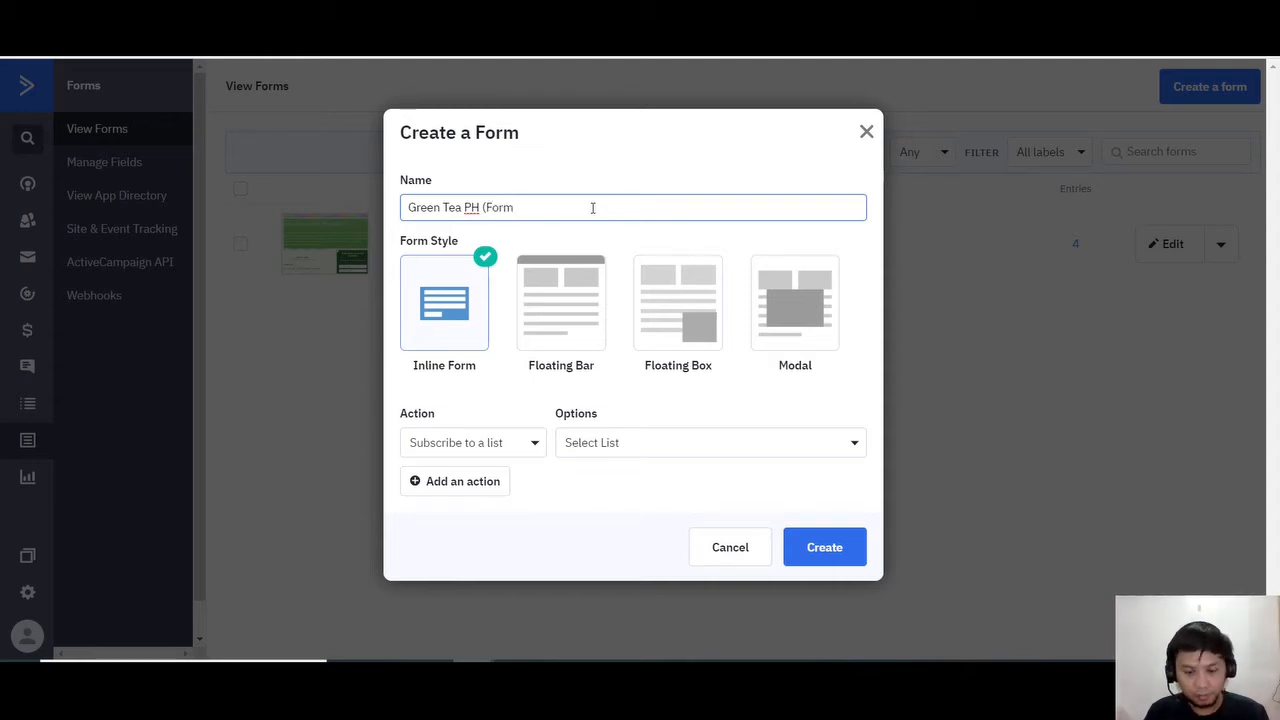
{"action": "left_click", "coordinate": [668, 318]}
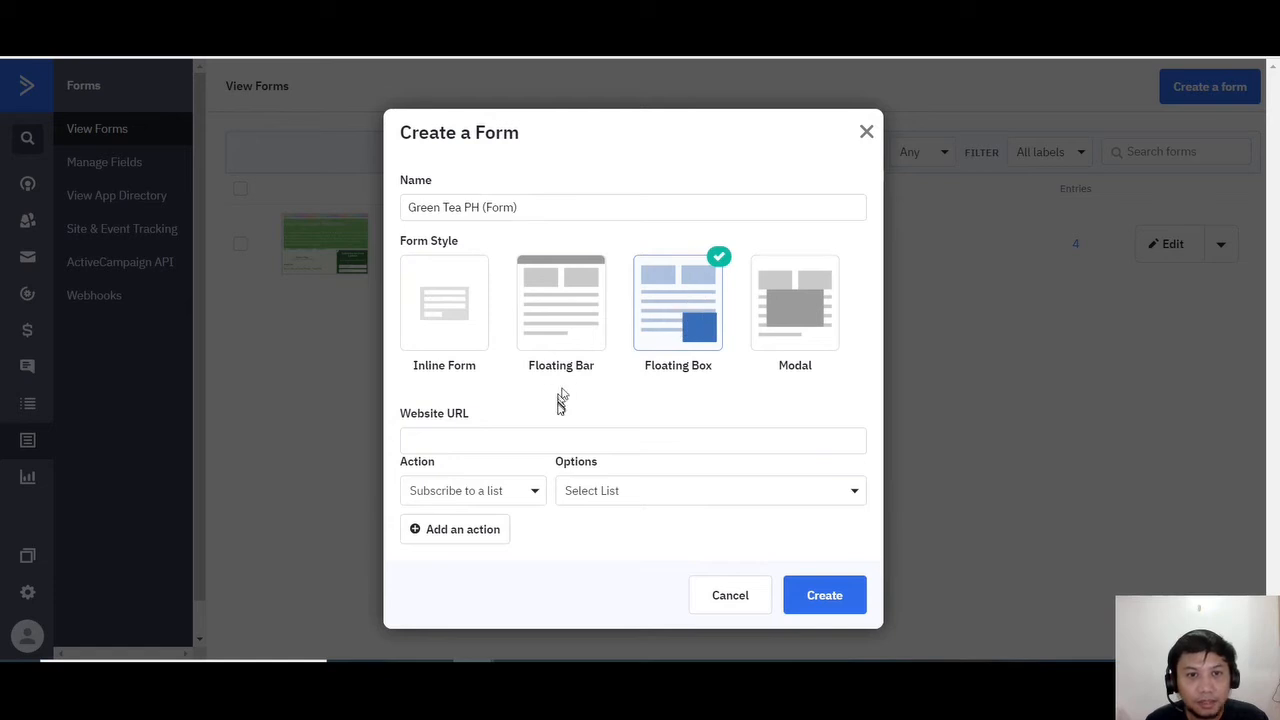
{"action": "left_click", "coordinate": [505, 438]}
{"action": "type", "text": "https://greenteaphilippines.blogspot.com/"}
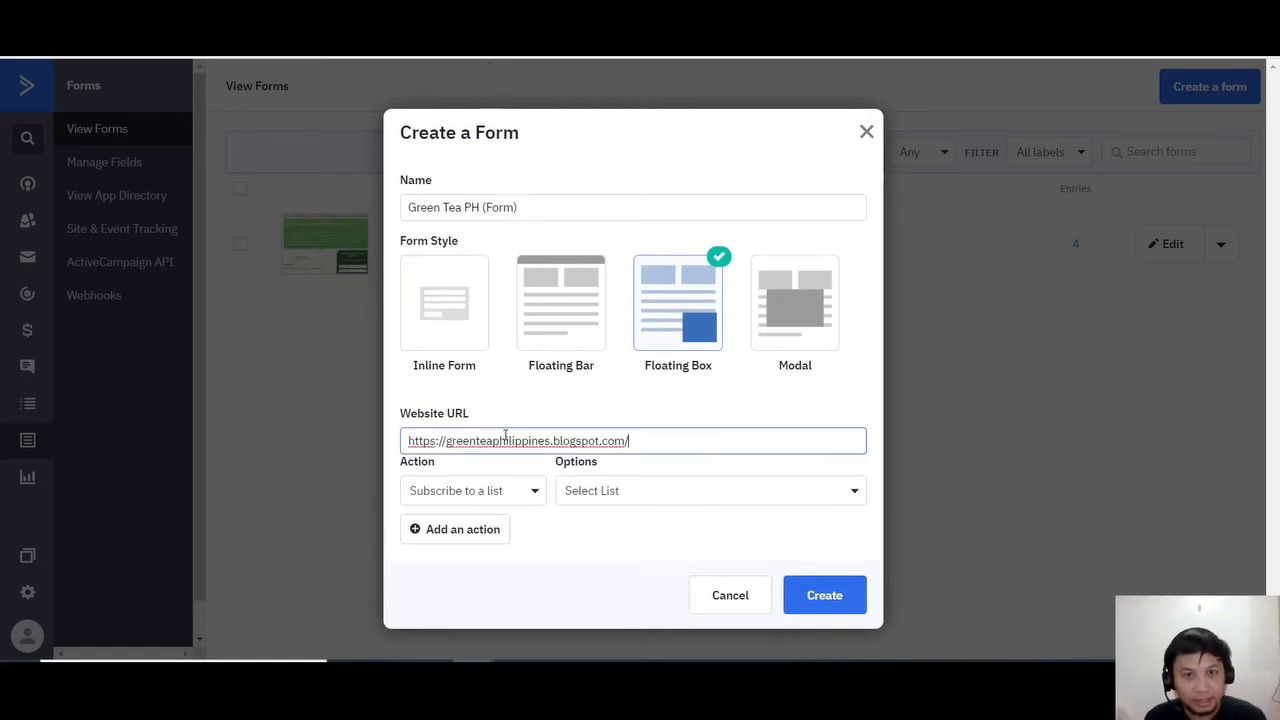
Set the form's action to subscribe contacts to the "Newsletter - Green Tea PH" list
{"action": "left_click", "coordinate": [466, 492]}
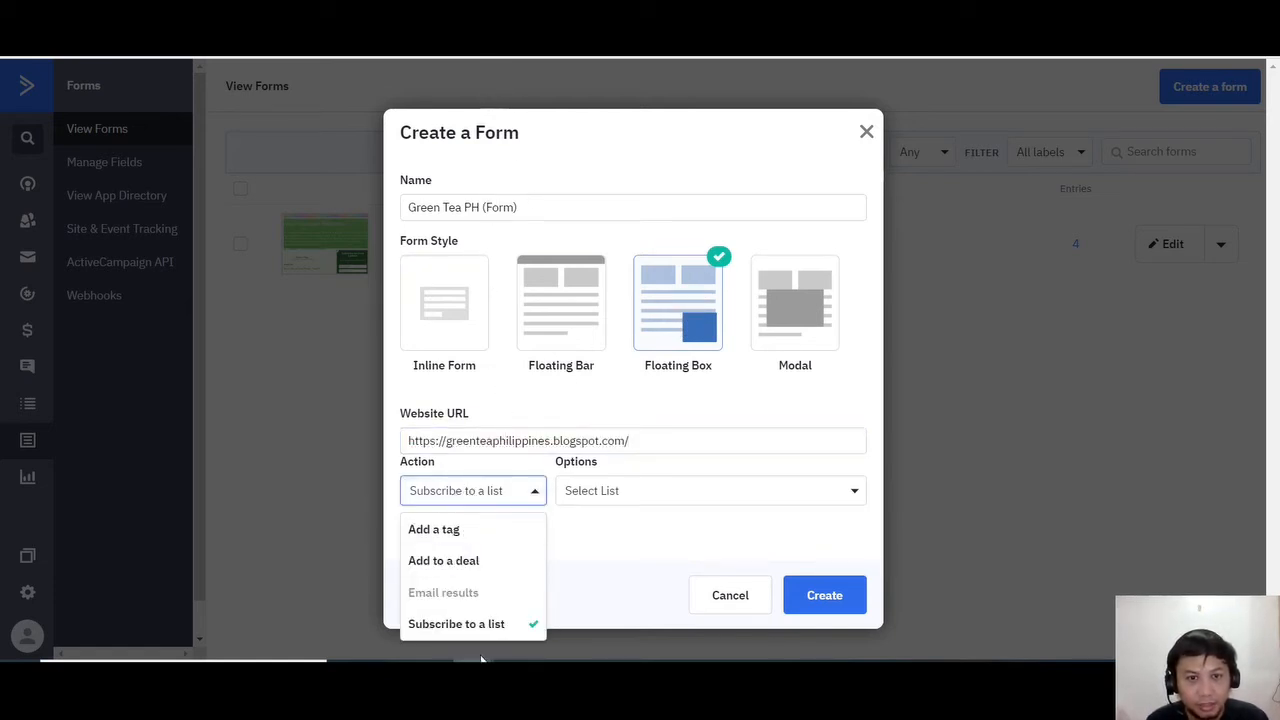
{"action": "left_click", "coordinate": [484, 623]}
{"action": "left_click", "coordinate": [648, 491]}
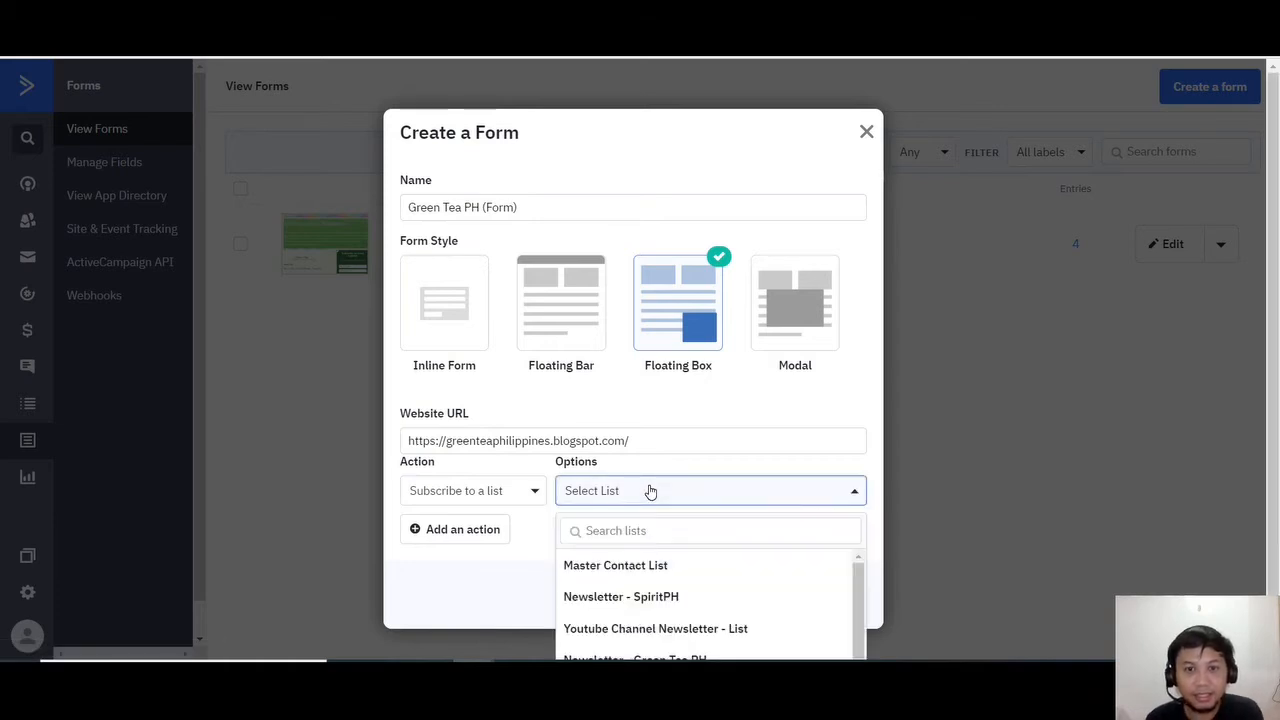
{"action": "scroll", "coordinate": [660, 600], "scroll_direction": "down", "scroll_amount": 1}
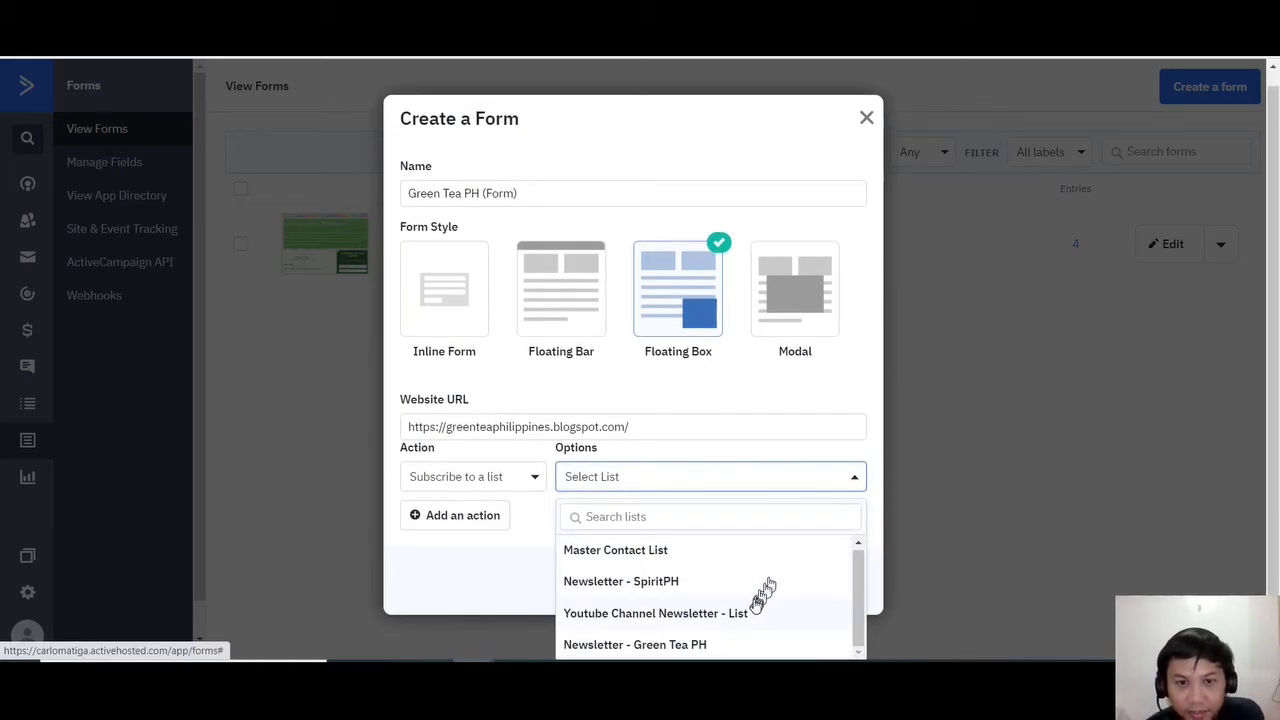
{"action": "left_click", "coordinate": [686, 646]}
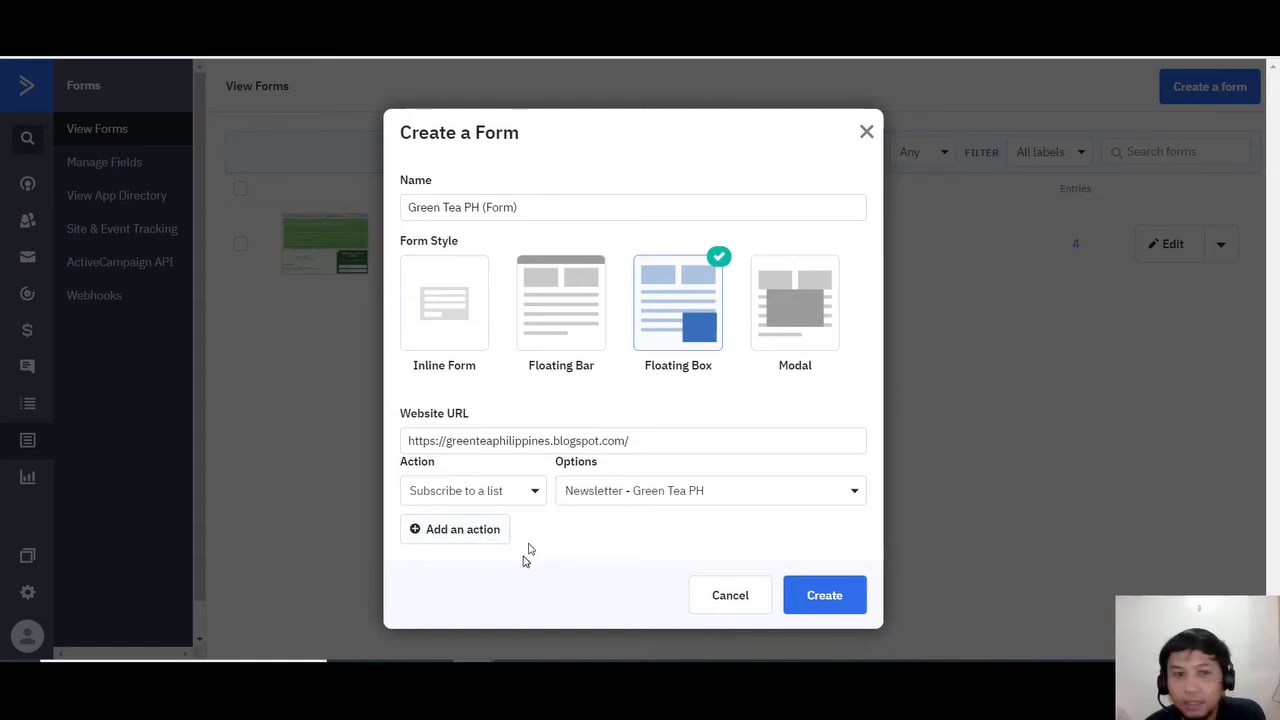
{"action": "left_click", "coordinate": [466, 531]}
{"action": "left_click", "coordinate": [532, 522]}
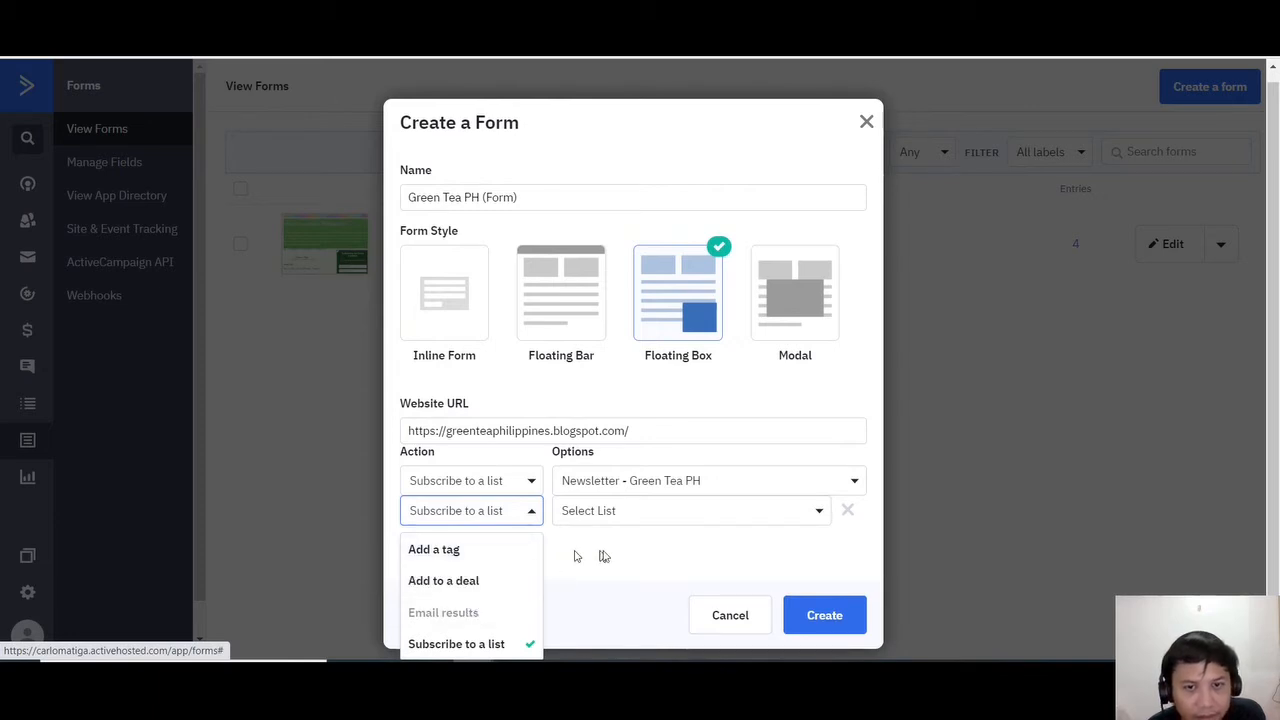
{"action": "left_click", "coordinate": [848, 515]}
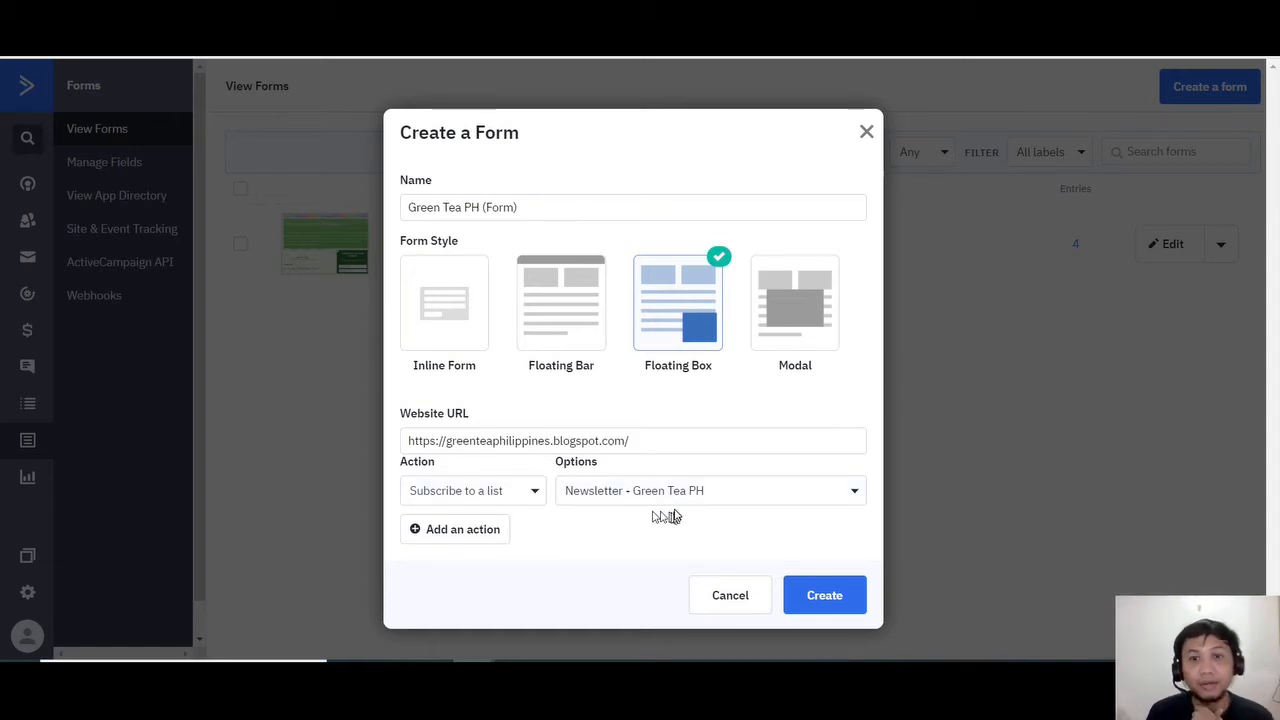
Create the form and review its style settings, from the box and button styles to custom CSS and branding
{"action": "left_click", "coordinate": [827, 595]}
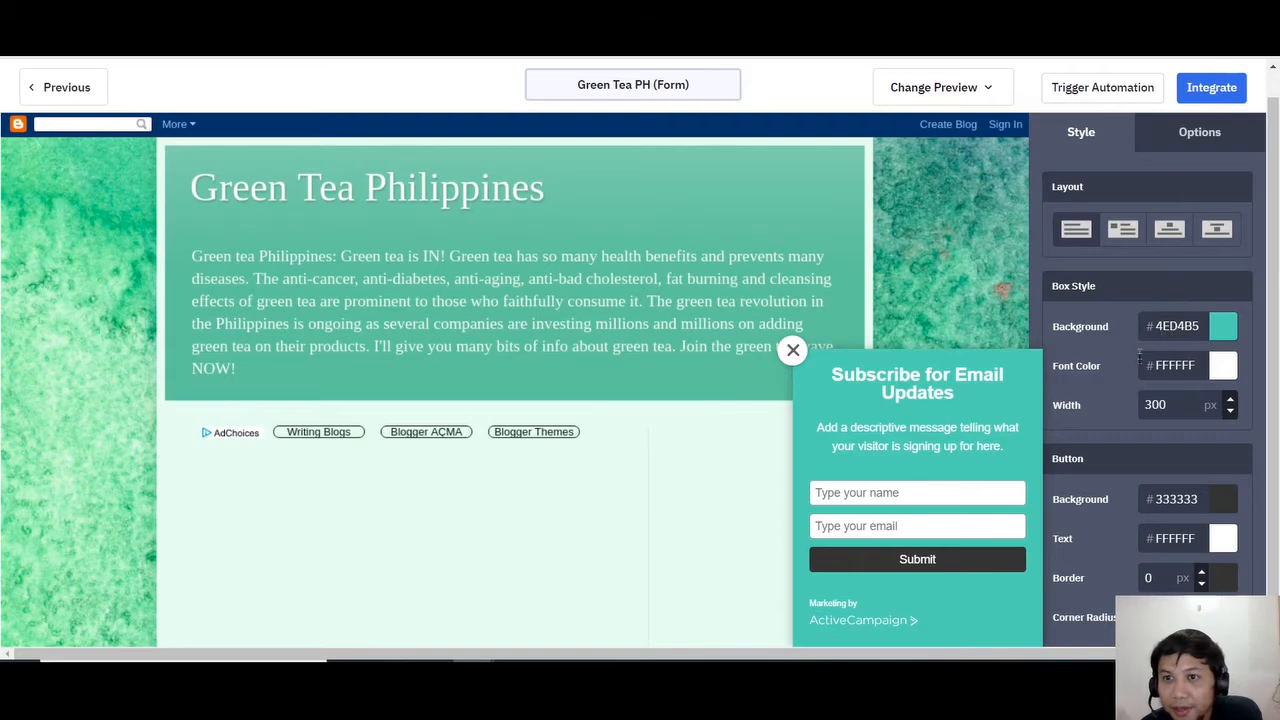
{"action": "scroll", "coordinate": [1140, 358], "scroll_direction": "down", "scroll_amount": 2}
{"action": "scroll", "coordinate": [1140, 347], "scroll_direction": "down", "scroll_amount": 3}
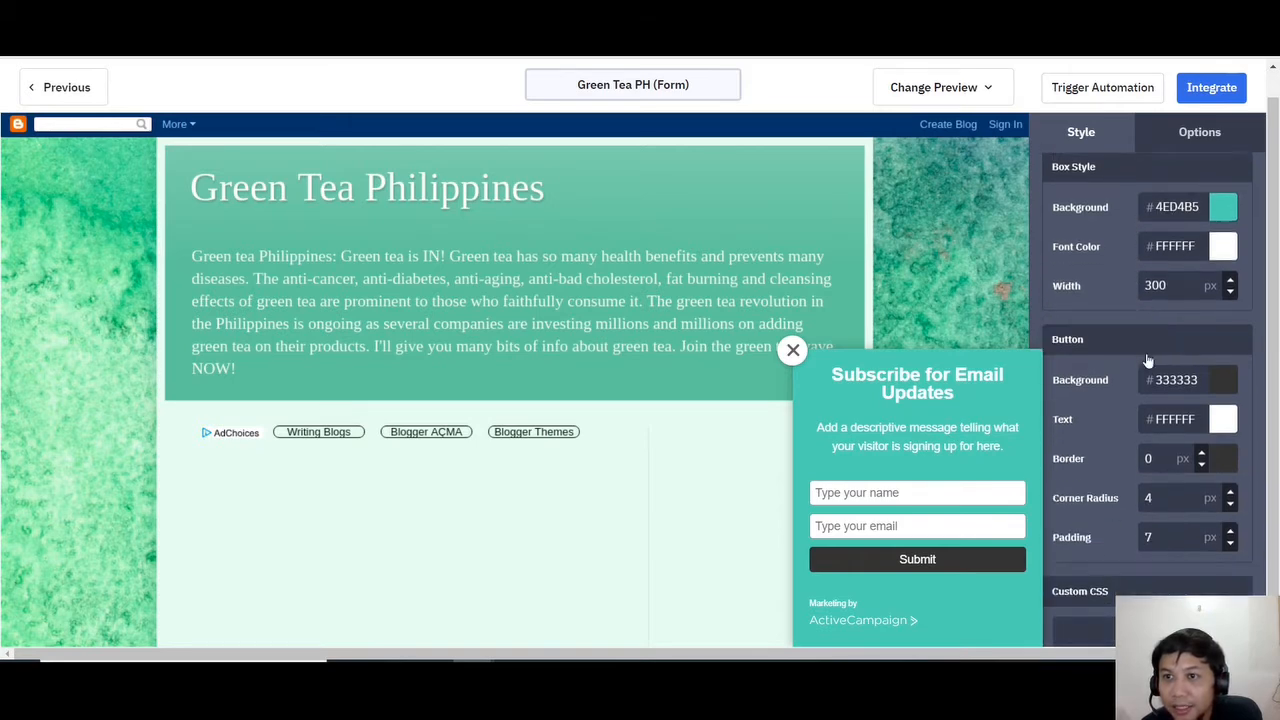
{"action": "scroll", "coordinate": [1120, 393], "scroll_direction": "down", "scroll_amount": 5}
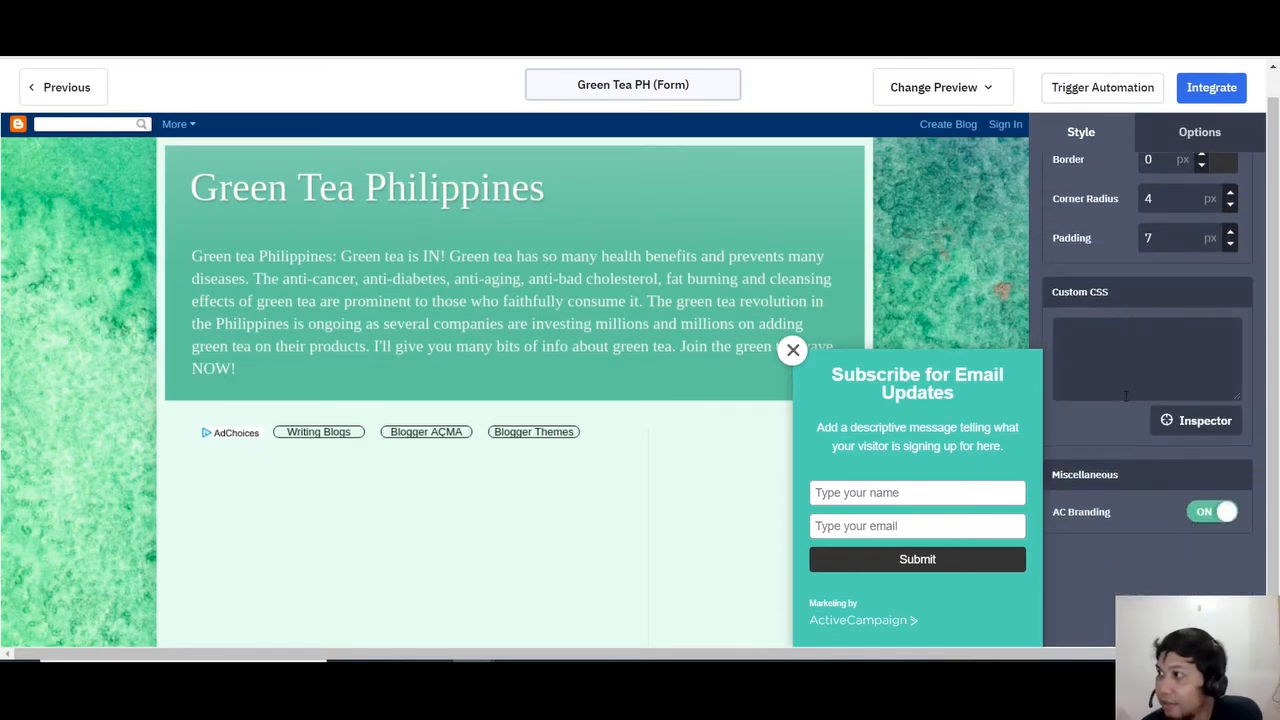
Review the form's options, covering box behaviour, visibility, fields, on-submit response, form action and advanced settings
{"action": "scroll", "coordinate": [1125, 360], "scroll_direction": "up", "scroll_amount": 10}
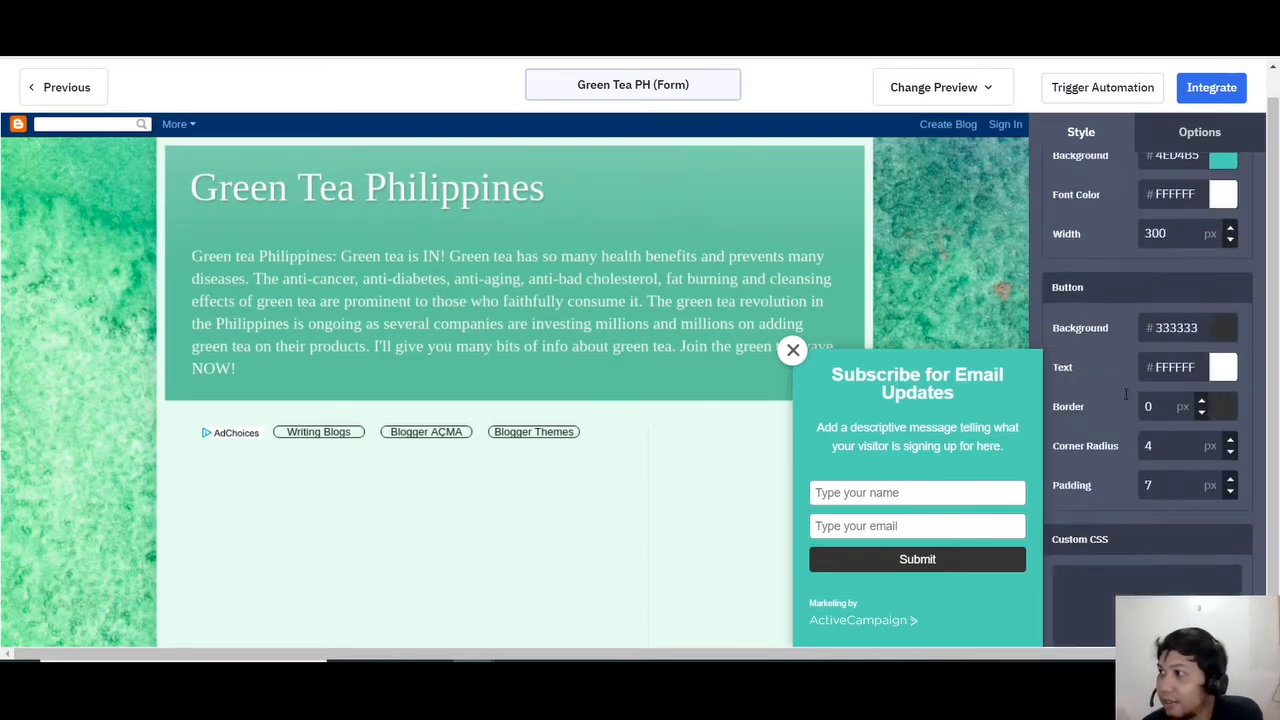
{"action": "left_click", "coordinate": [1199, 132]}
{"action": "scroll", "coordinate": [1133, 418], "scroll_direction": "down", "scroll_amount": 5}
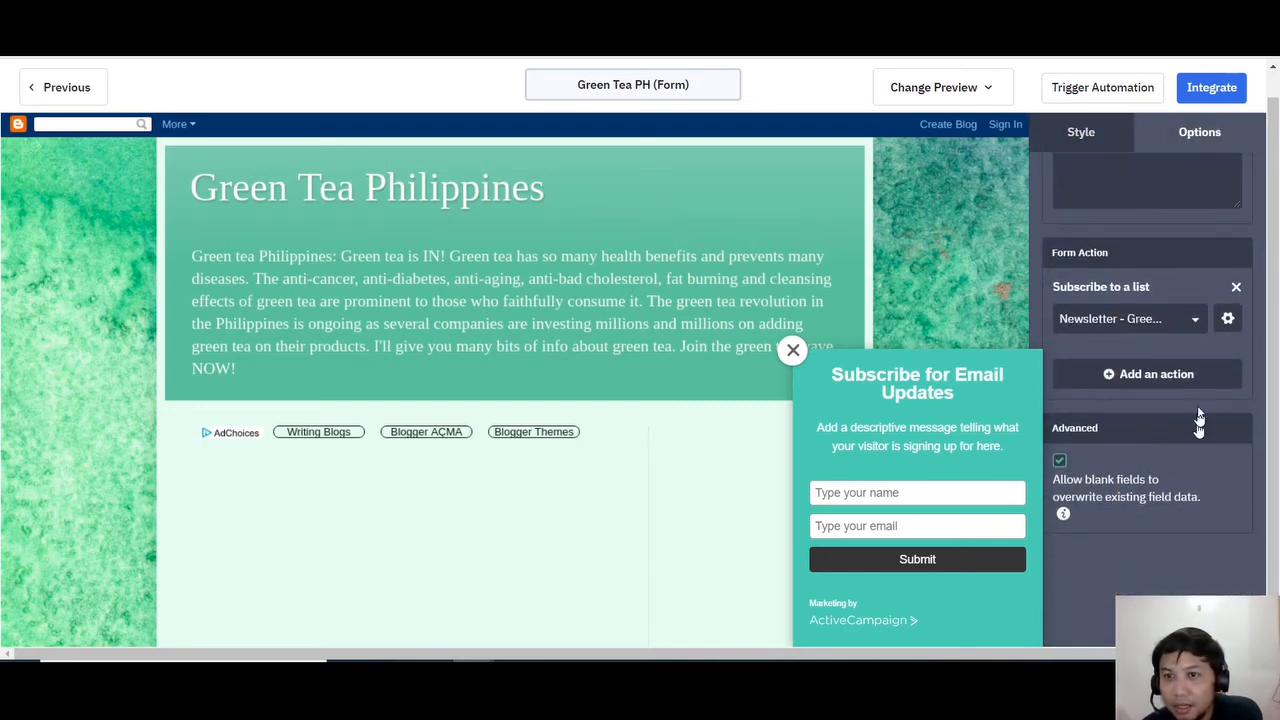
{"action": "scroll", "coordinate": [1145, 345], "scroll_direction": "up", "scroll_amount": 1}
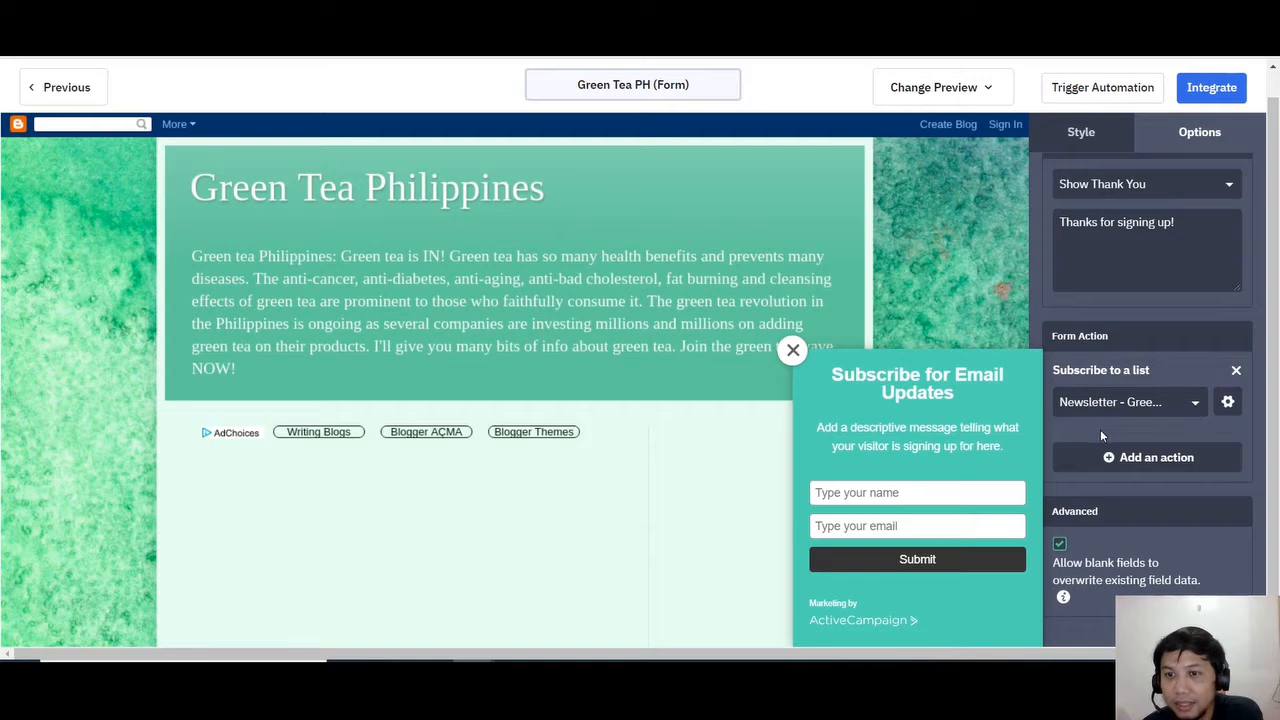
{"action": "scroll", "coordinate": [1100, 429], "scroll_direction": "down", "scroll_amount": 1}
{"action": "scroll", "coordinate": [1108, 435], "scroll_direction": "up", "scroll_amount": 5}
{"action": "scroll", "coordinate": [1112, 430], "scroll_direction": "down", "scroll_amount": 5}
{"action": "scroll", "coordinate": [1118, 428], "scroll_direction": "up", "scroll_amount": 5}
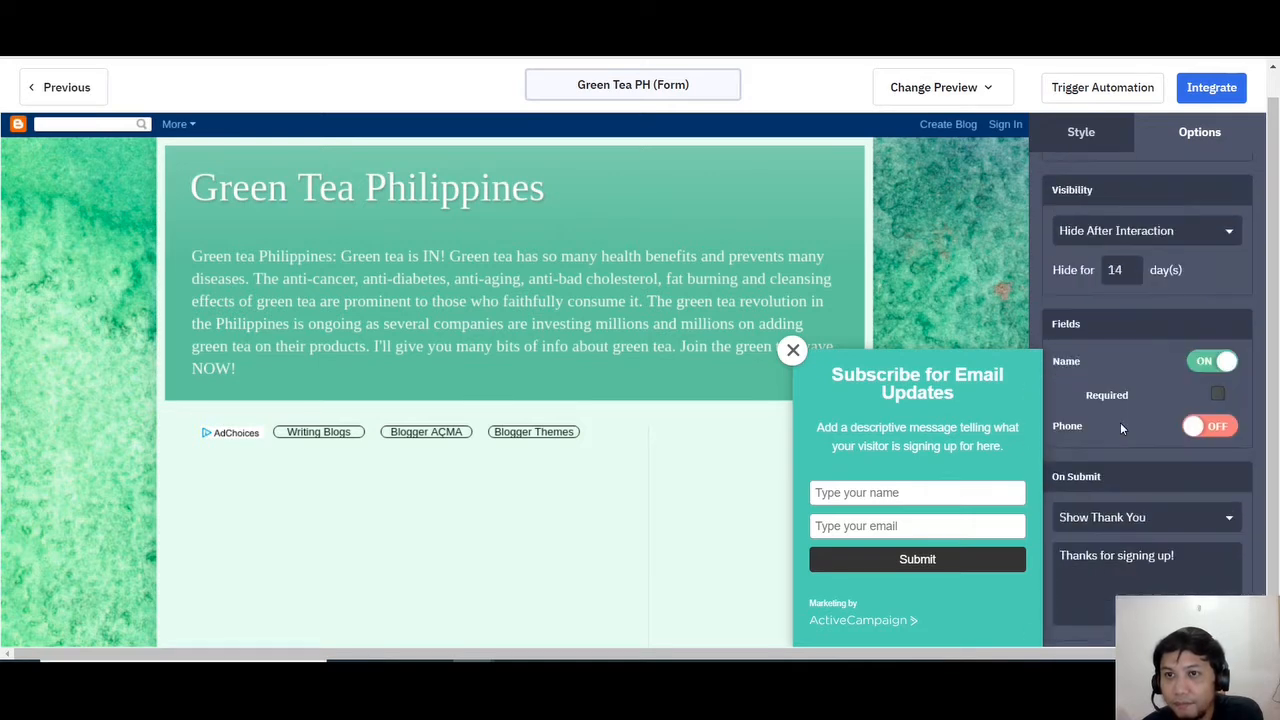
{"action": "scroll", "coordinate": [1125, 425], "scroll_direction": "up", "scroll_amount": 3}
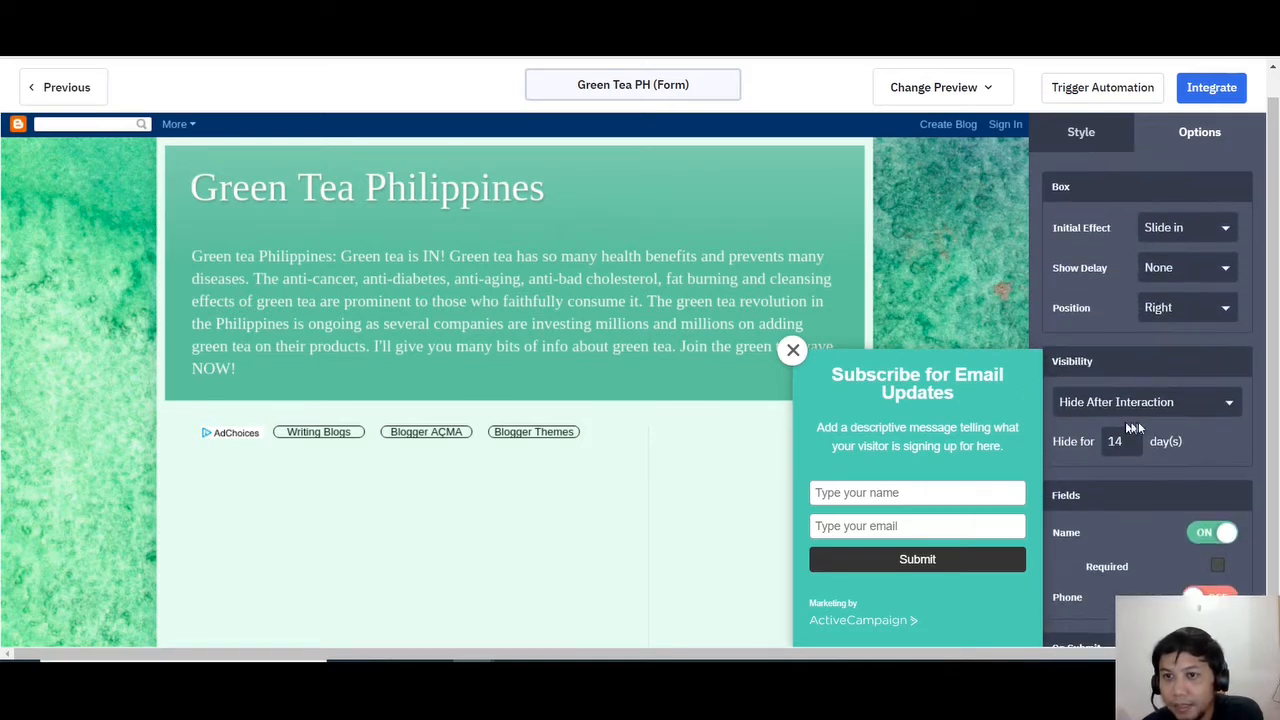
Turn off the AC Branding in the form's style settings
{"action": "left_click", "coordinate": [1093, 150]}
{"action": "scroll", "coordinate": [1130, 478], "scroll_direction": "down", "scroll_amount": 5}
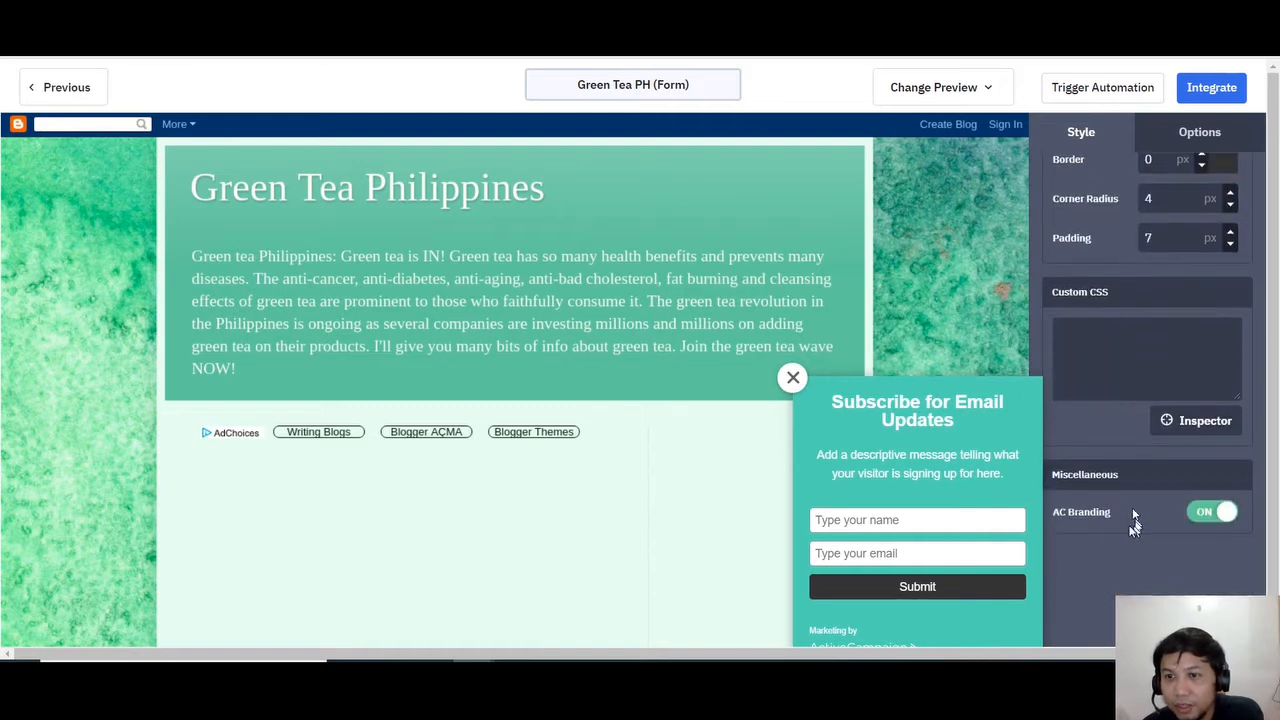
{"action": "scroll", "coordinate": [884, 632], "scroll_direction": "down", "scroll_amount": 2}
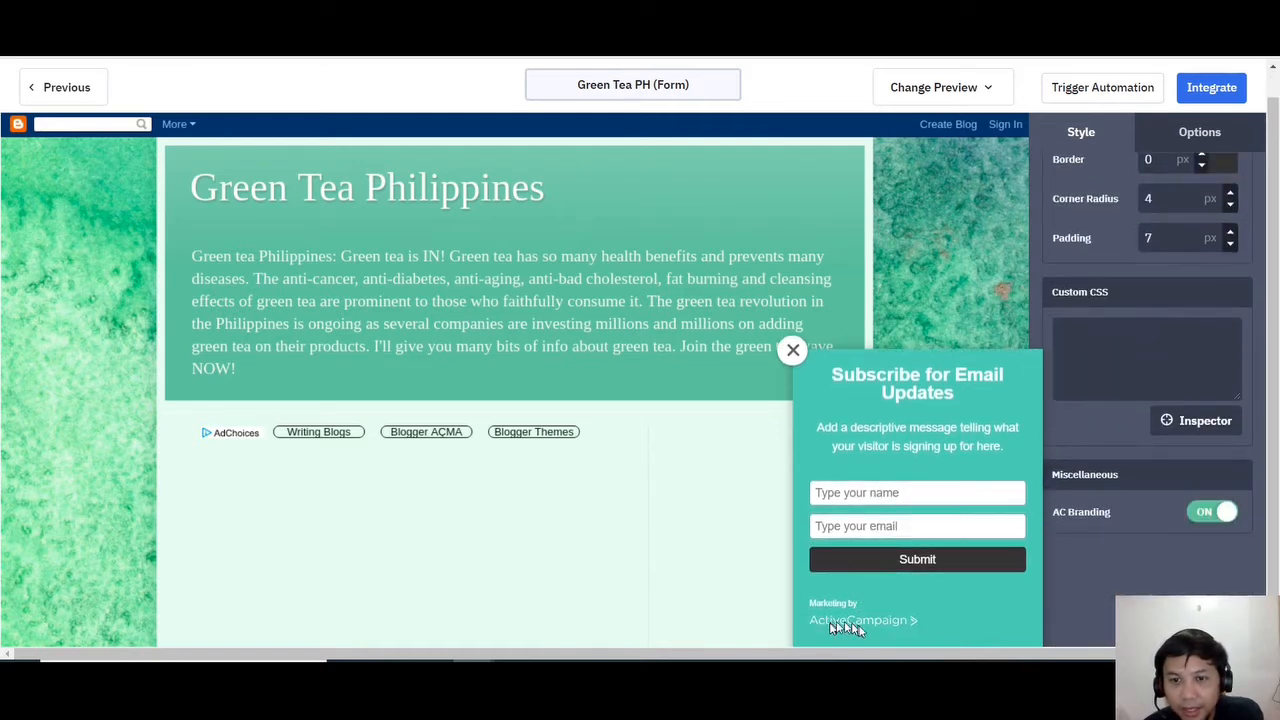
{"action": "left_click", "coordinate": [1204, 514]}
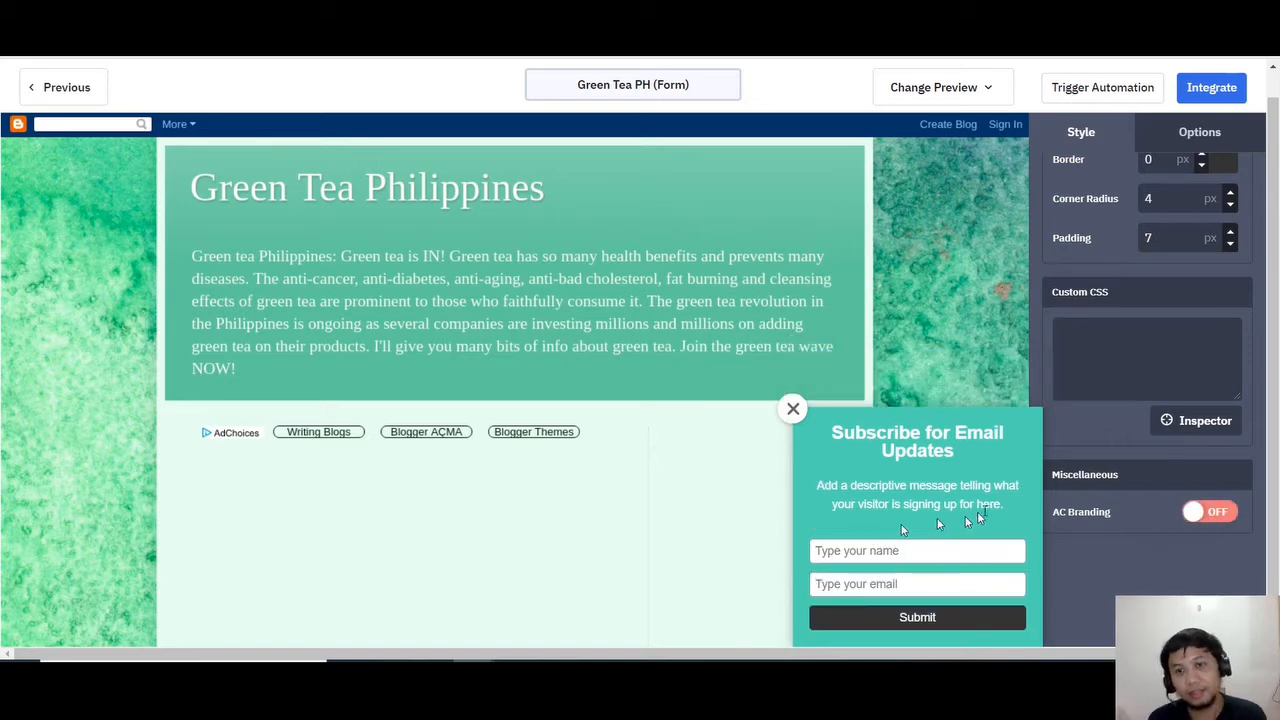
Replace the placeholder message under the form's title with "Keep Me Updated on the Latest Blogs!"
{"action": "scroll", "coordinate": [1117, 420], "scroll_direction": "up", "scroll_amount": 2}
{"action": "scroll", "coordinate": [1117, 420], "scroll_direction": "up", "scroll_amount": 5}
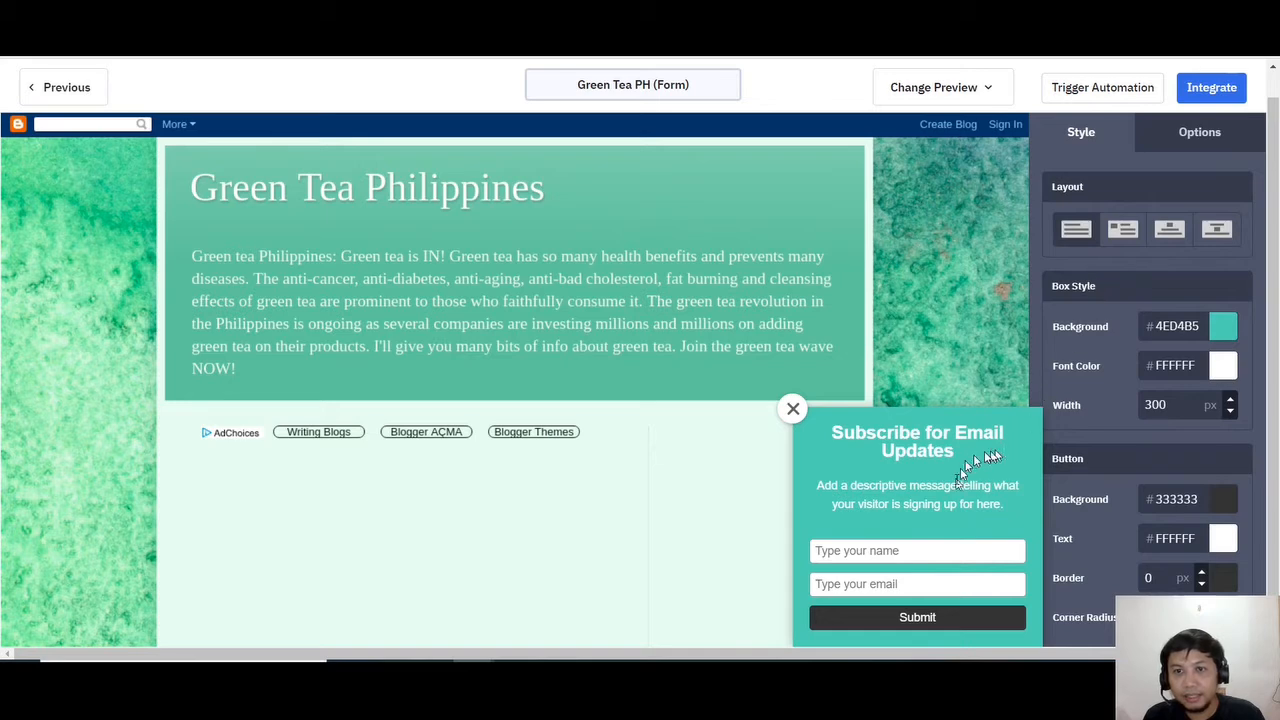
{"action": "left_click", "coordinate": [932, 446]}
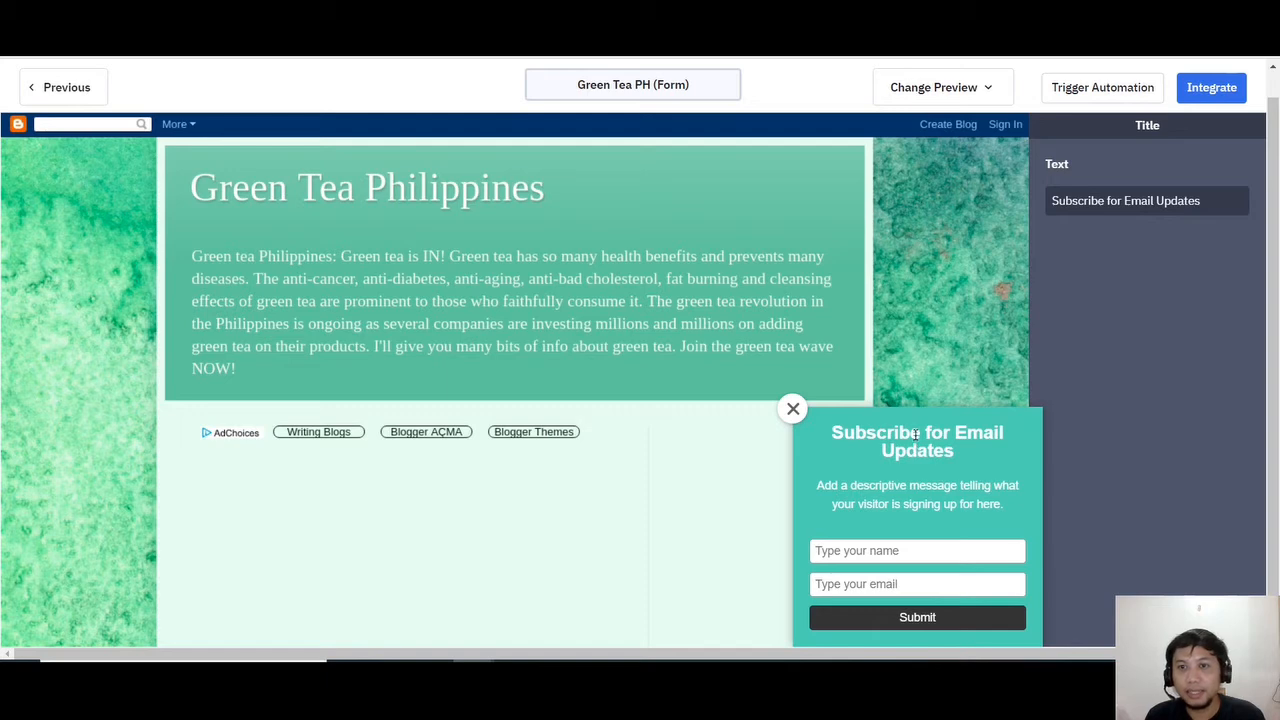
{"action": "left_click", "coordinate": [927, 487]}
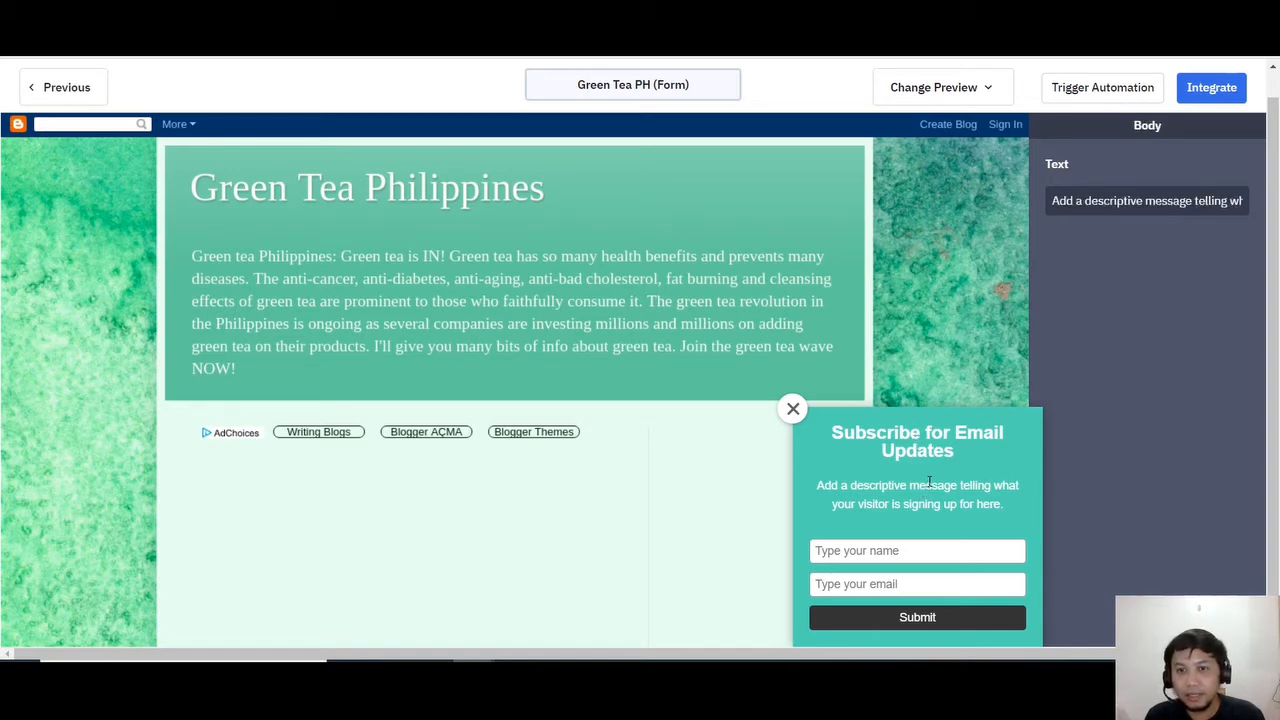
{"action": "triple_click", "coordinate": [1131, 201]}
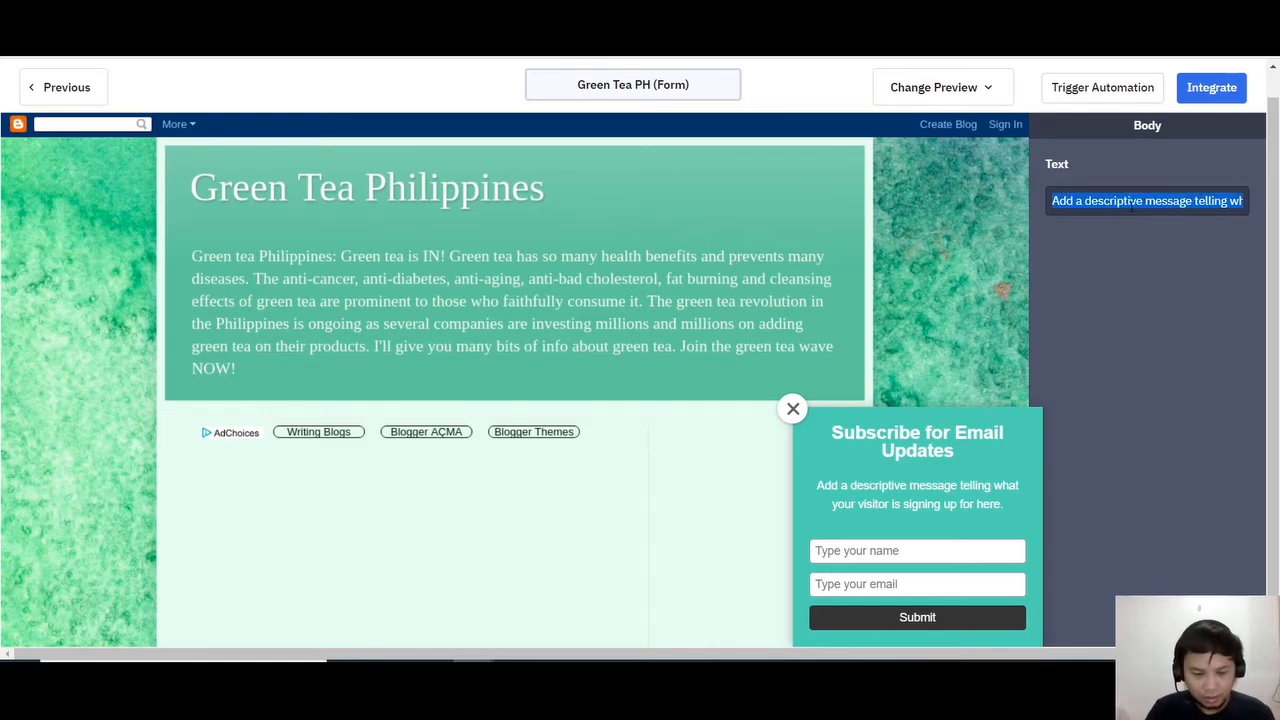
{"action": "type", "text": "Keep"}
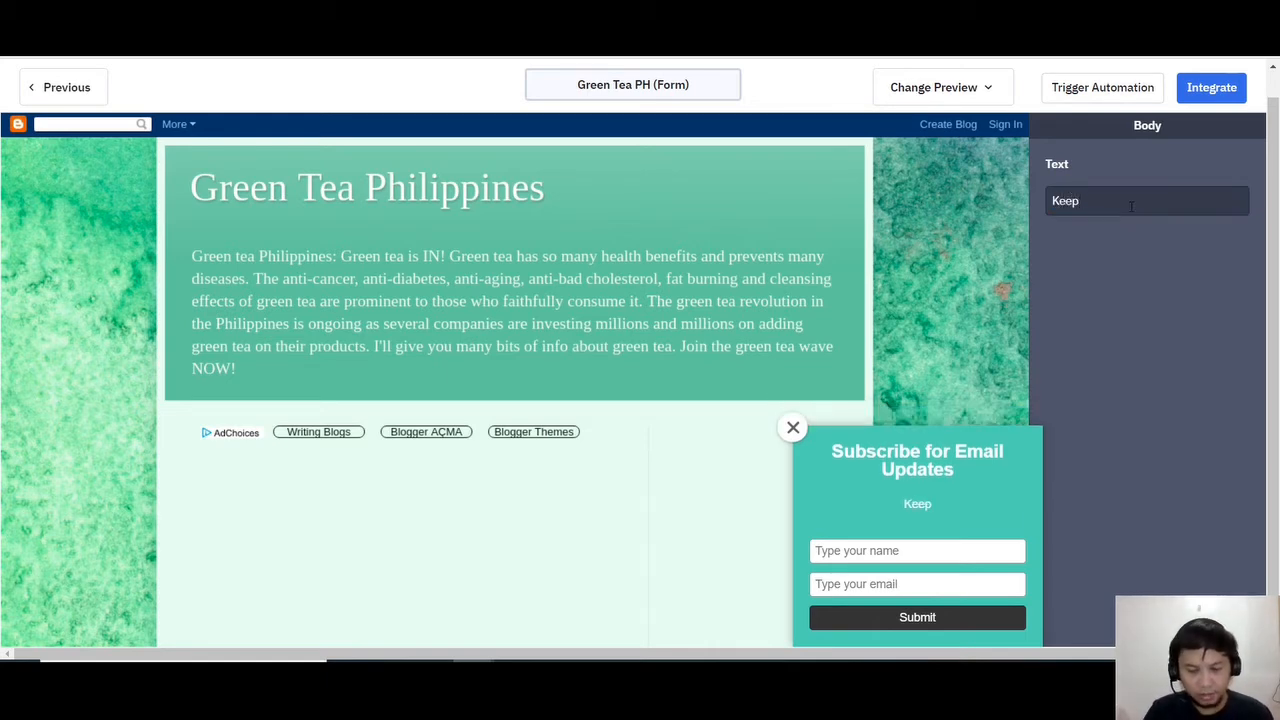
{"action": "type", "text": " Me"}
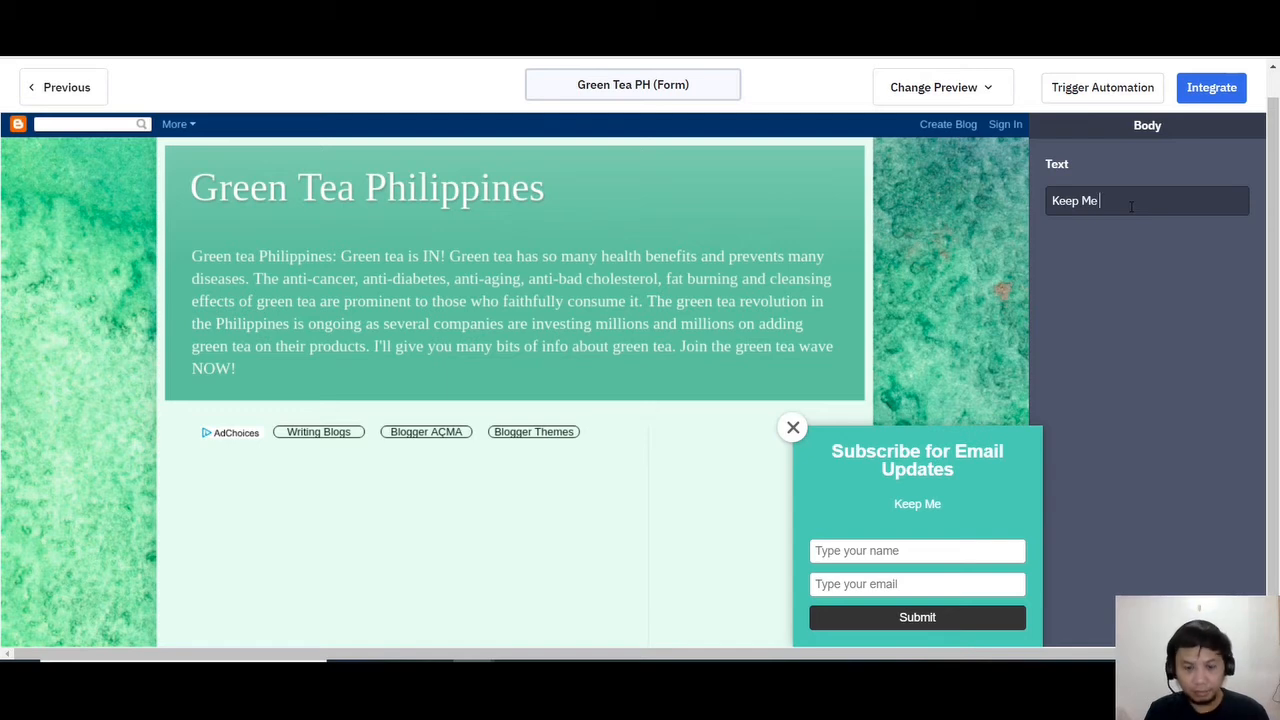
{"action": "type", "text": " Updated"}
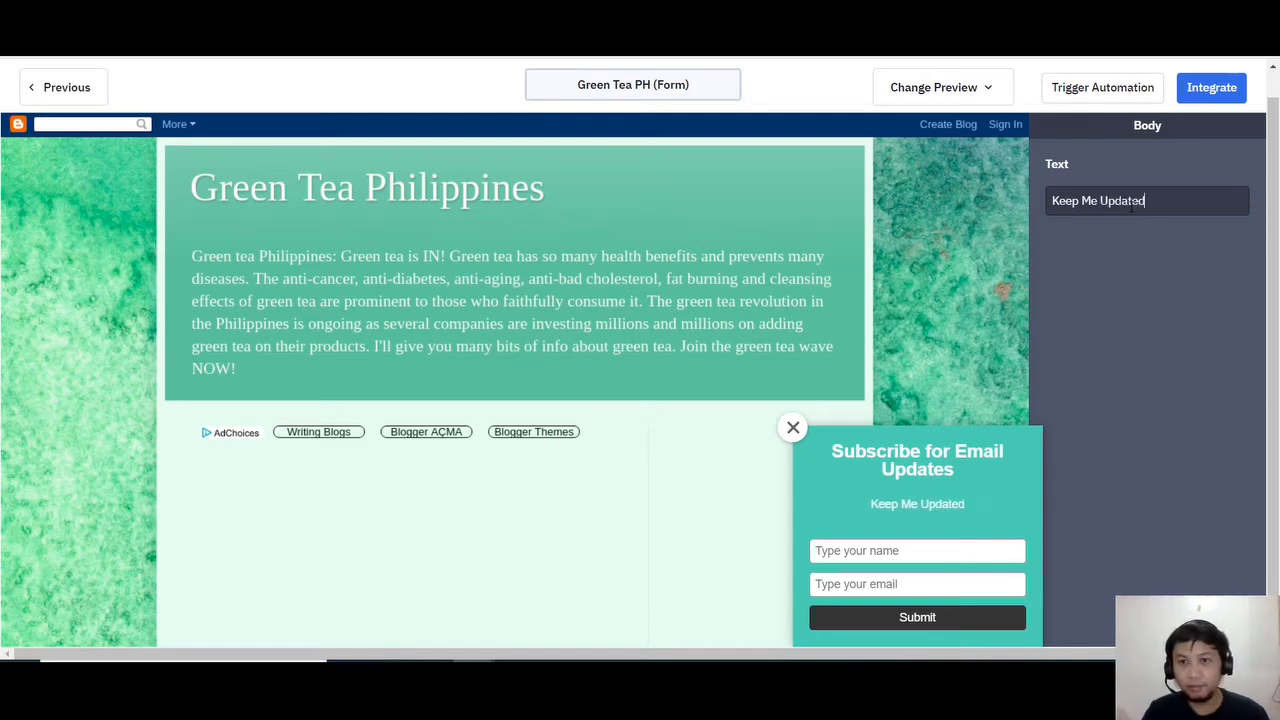
{"action": "type", "text": " on th"}
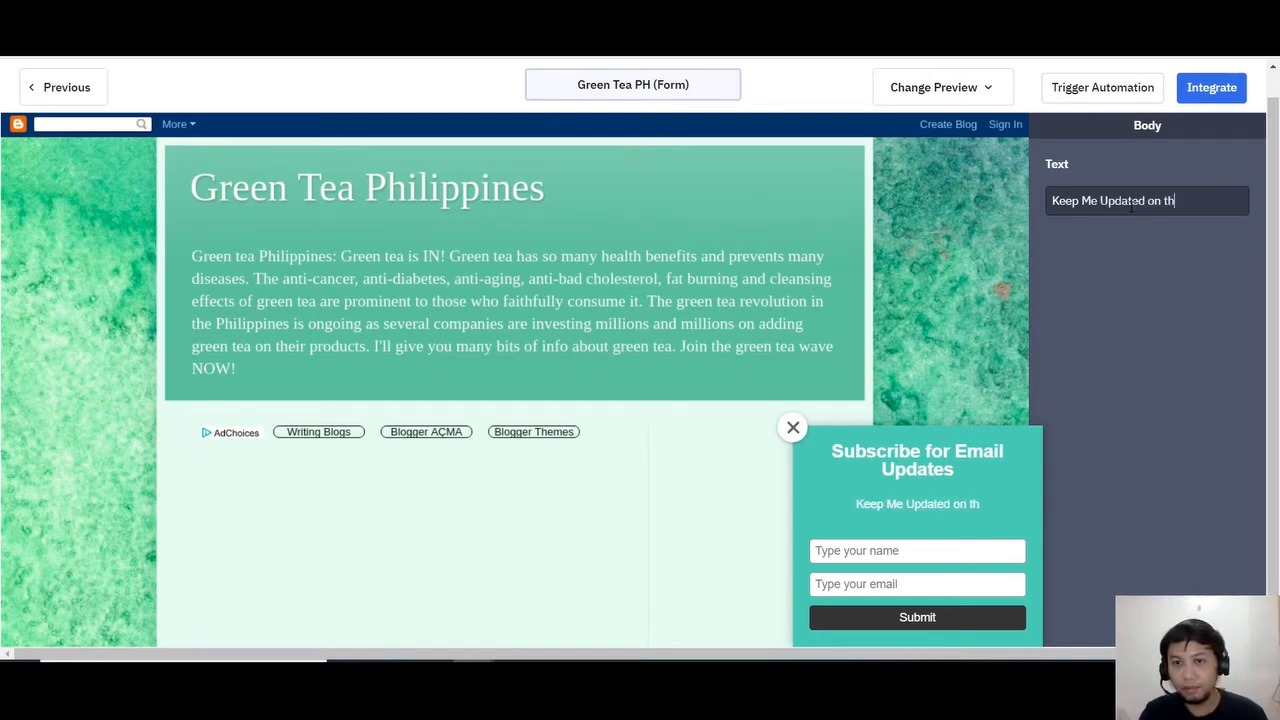
{"action": "type", "text": "e Latest"}
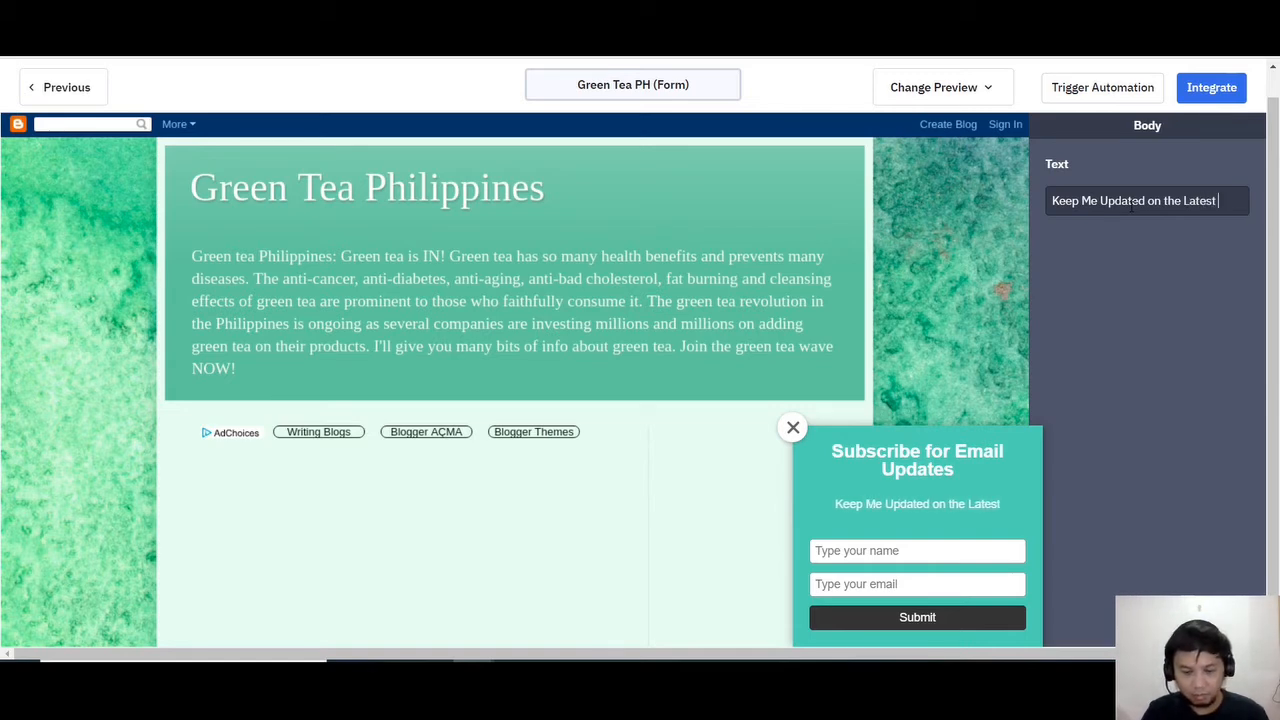
{"action": "type", "text": " Blogs"}
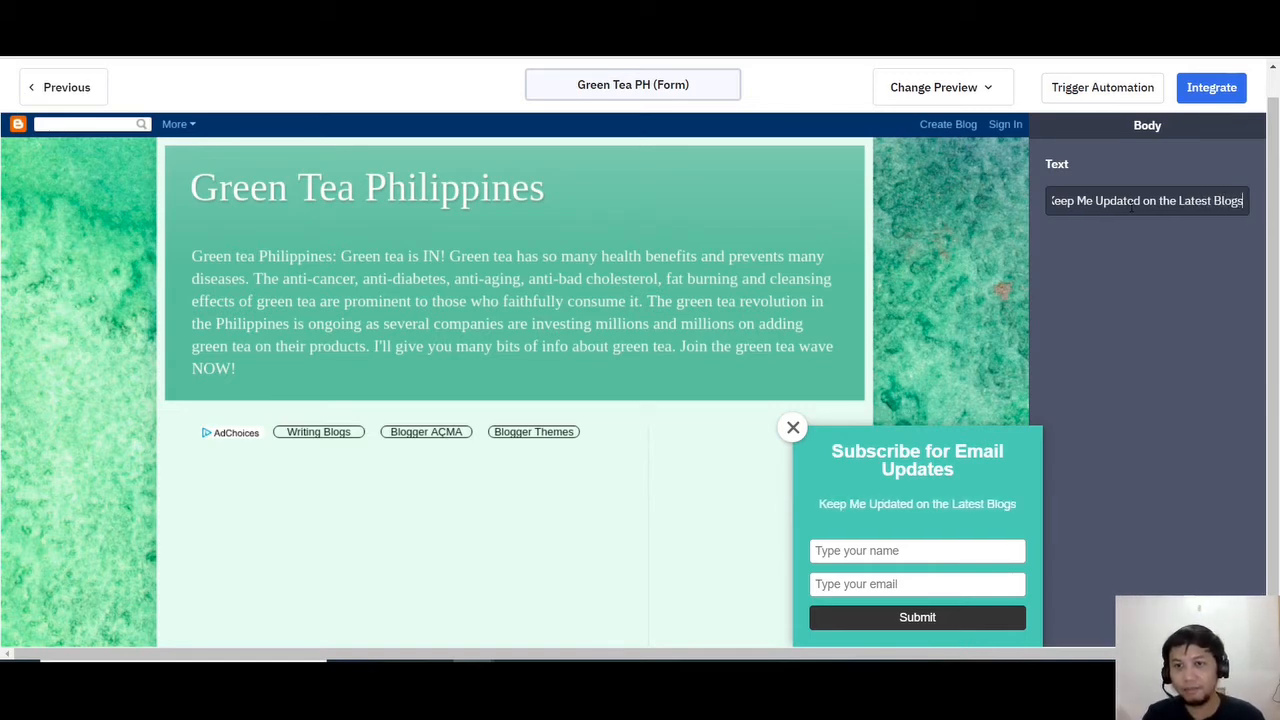
{"action": "type", "text": "!"}
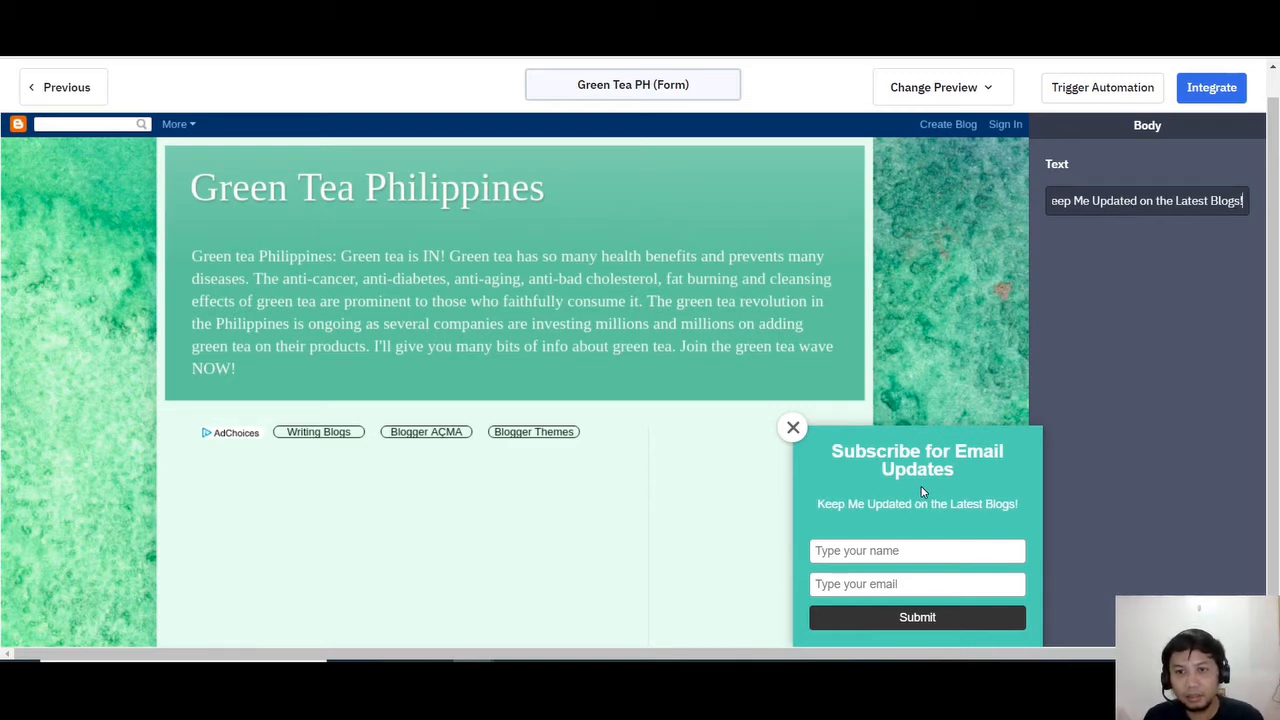
Change the end of the form's body message from "Blogs!" to "News!" and close the text settings
{"action": "key", "text": "BackSpace"}
{"action": "key", "text": "BackSpace"}
{"action": "key", "text": "BackSpace"}
{"action": "key", "text": "BackSpace"}
{"action": "key", "text": "BackSpace"}
{"action": "key", "text": "BackSpace"}
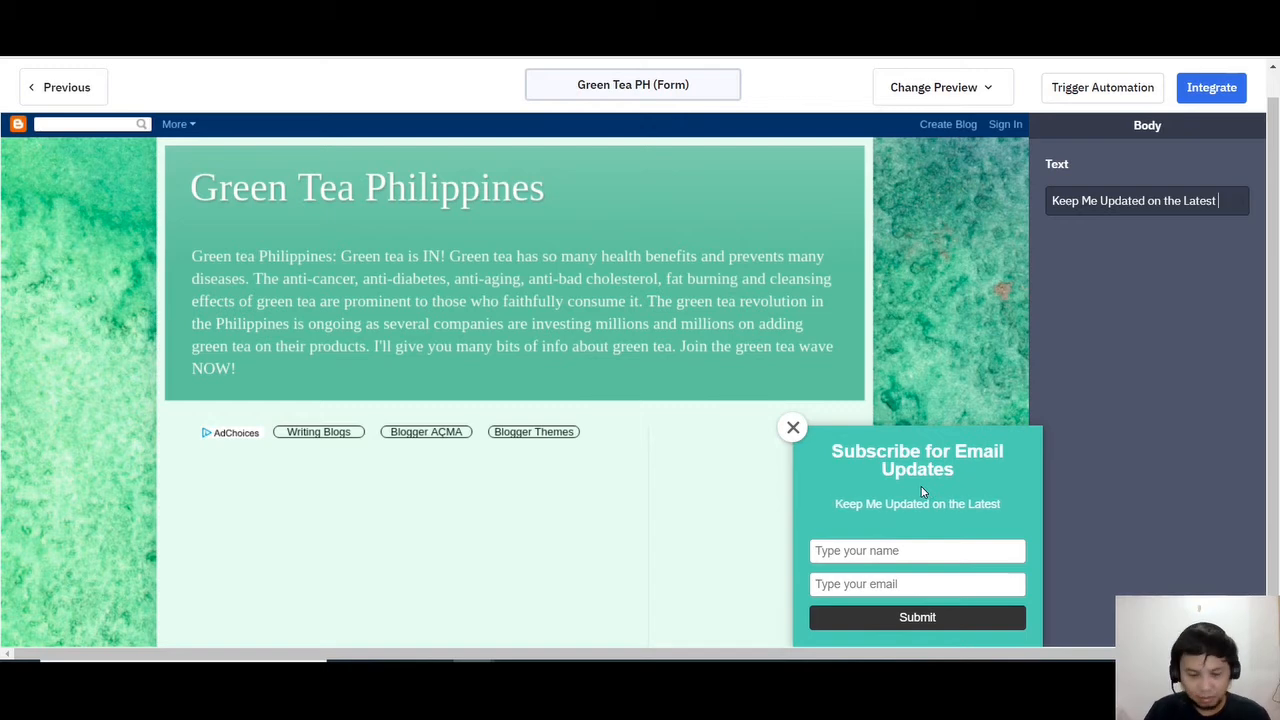
{"action": "type", "text": "News!"}
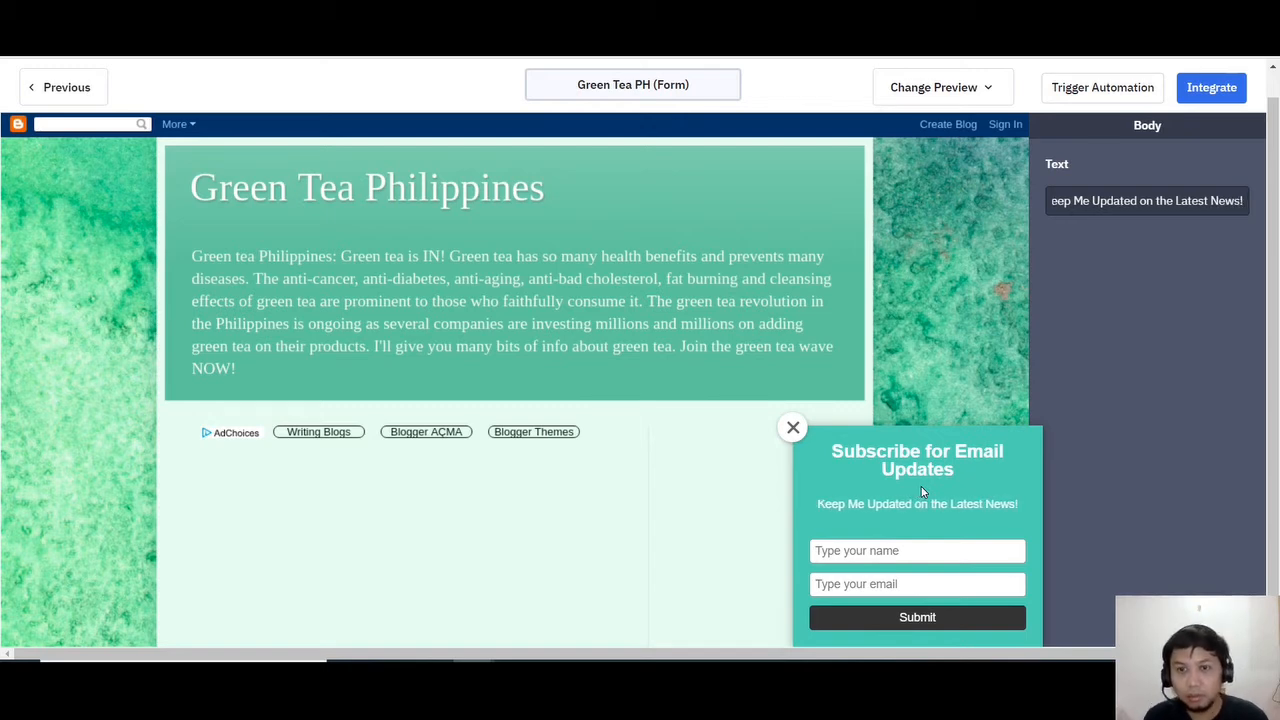
{"action": "left_click", "coordinate": [921, 487]}
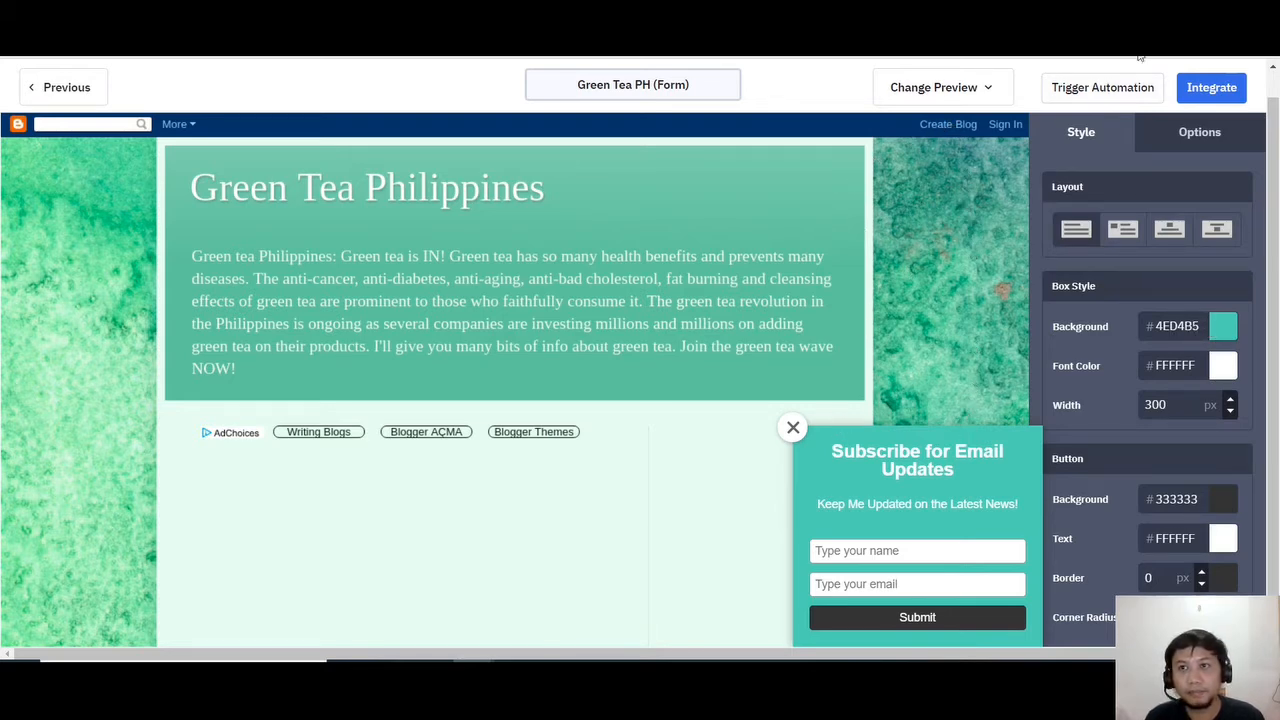
Sample the dark blue of the blog's navigation bar with the colour picker and copy its hex code 003366
{"action": "left_click", "coordinate": [1090, 43]}
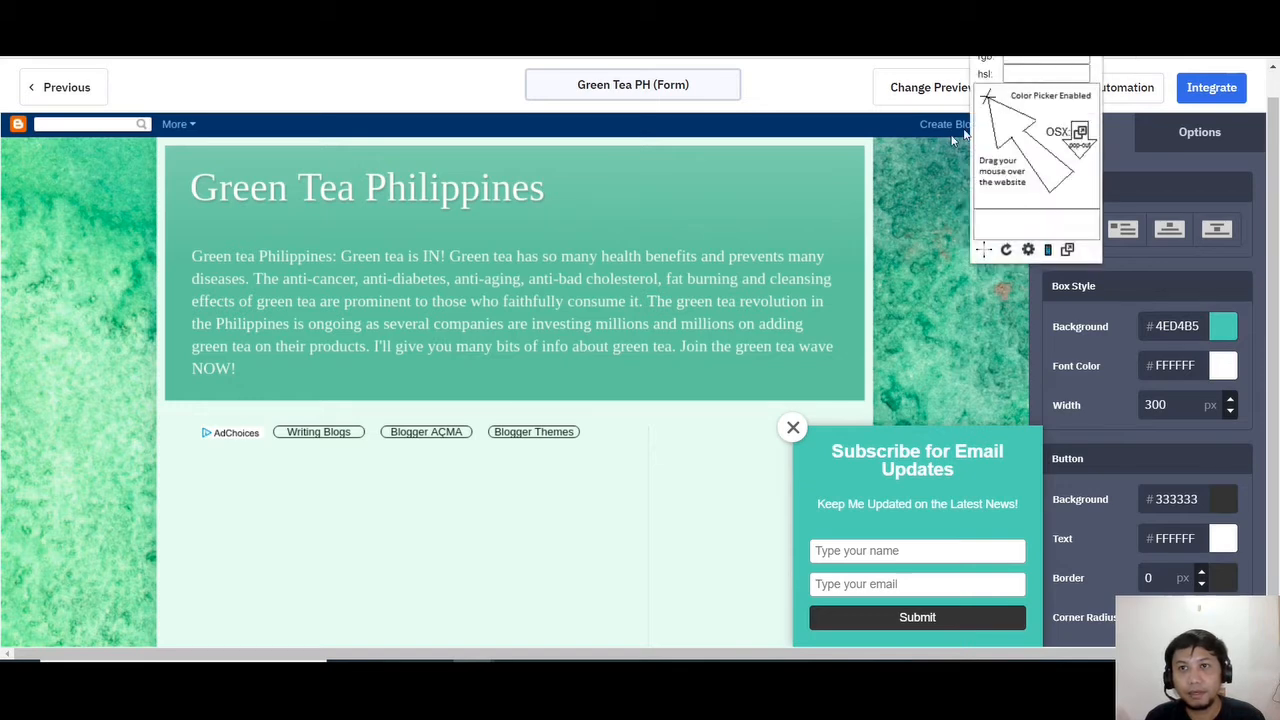
{"action": "left_click", "coordinate": [888, 125]}
{"action": "key", "text": "ctrl+c"}
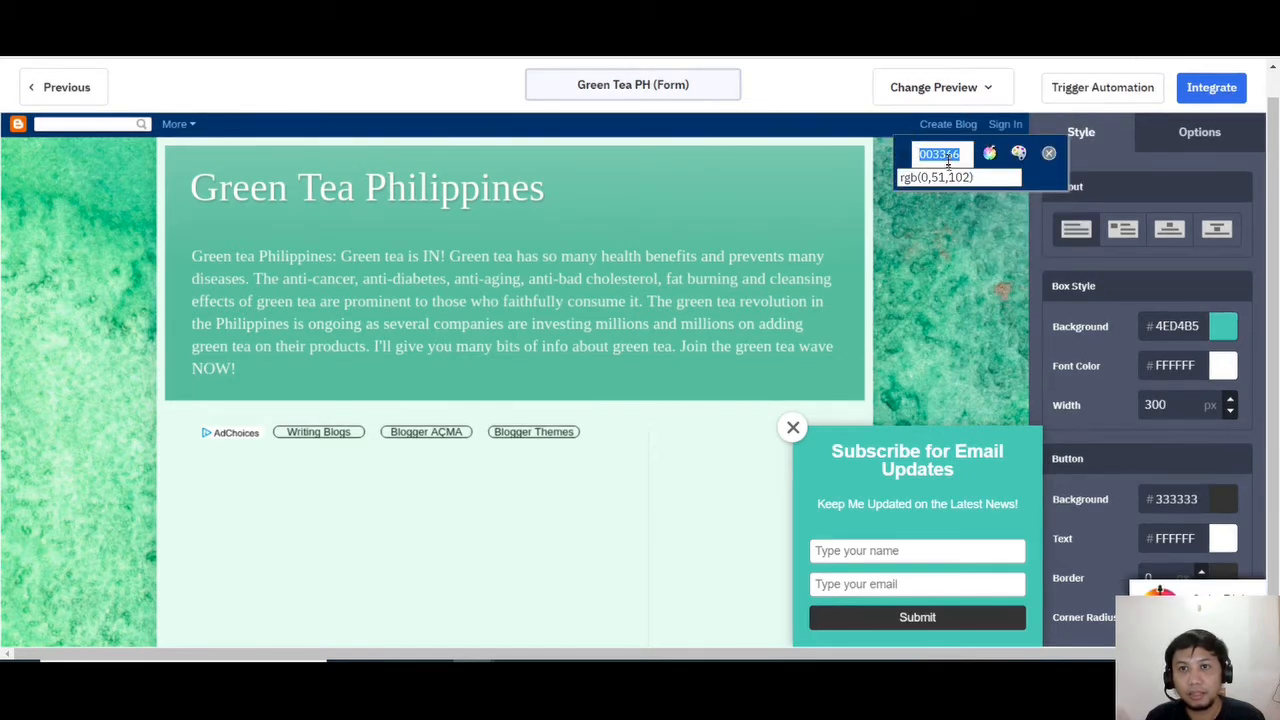
{"action": "left_click", "coordinate": [1048, 153]}
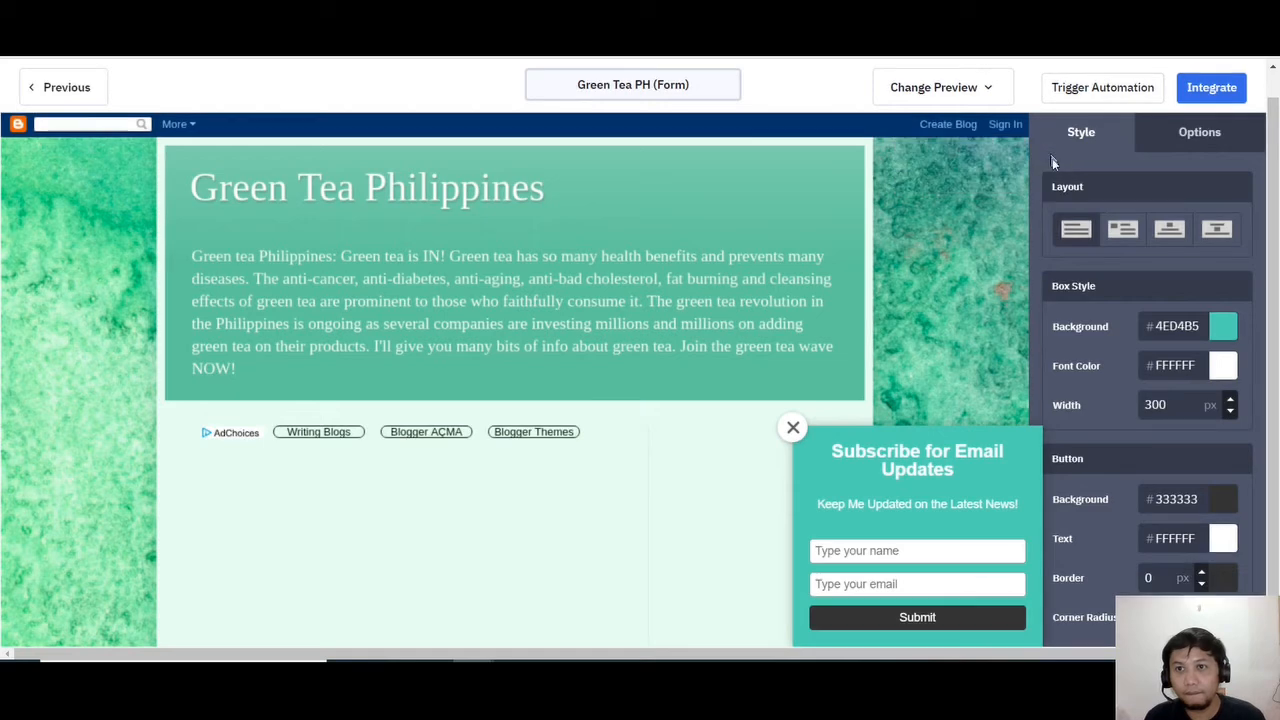
Set the form box's background colour to the copied hex code 003366
{"action": "left_click", "coordinate": [1168, 326]}
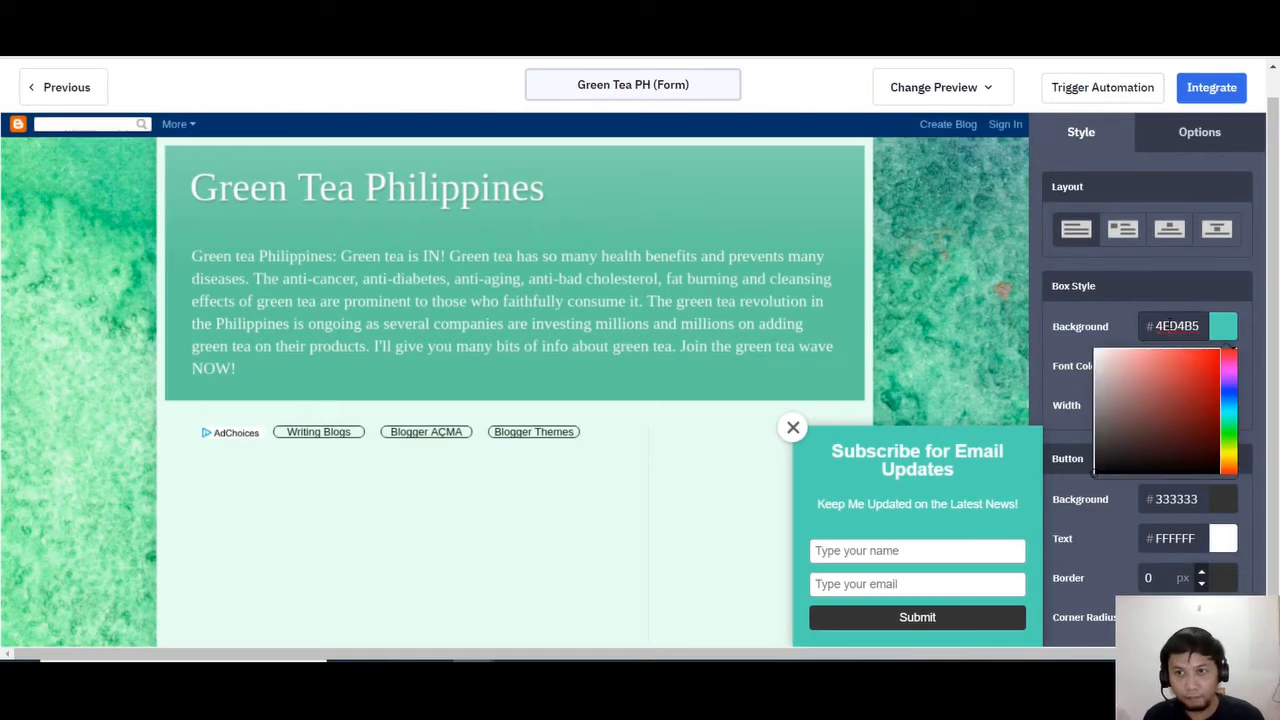
{"action": "double_click", "coordinate": [1168, 326]}
{"action": "key", "text": "ctrl+v"}
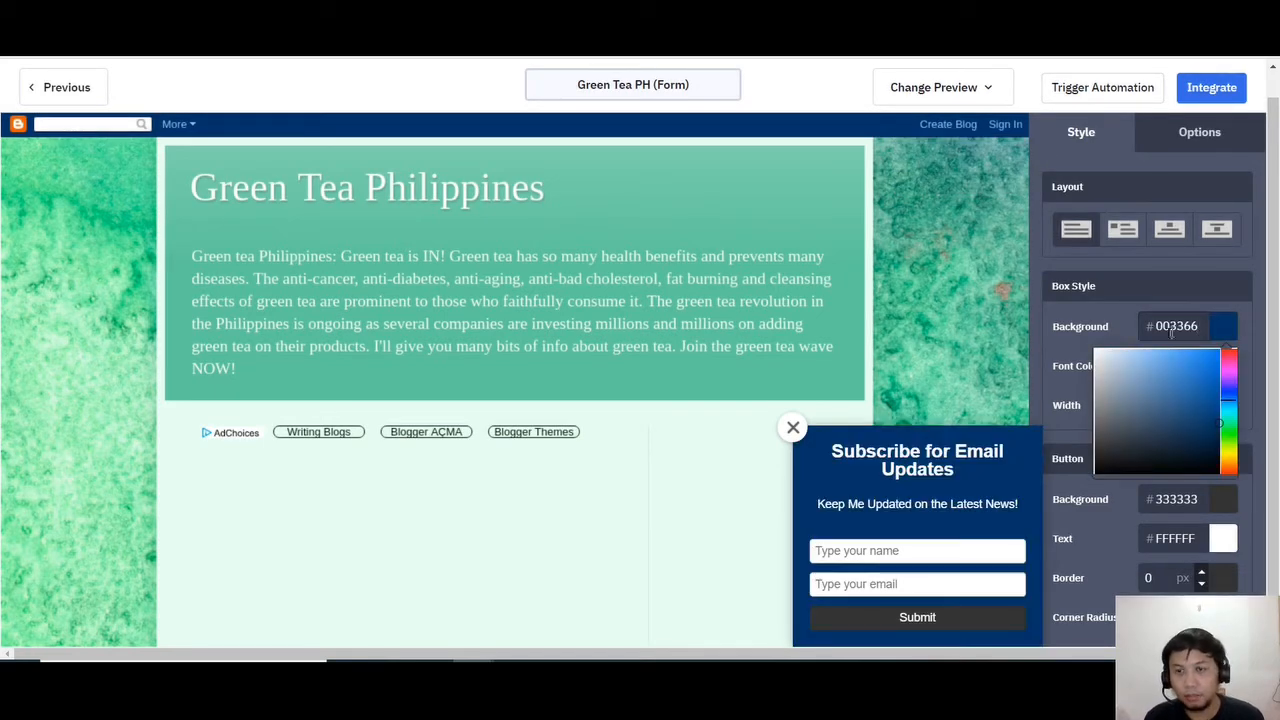
{"action": "left_click", "coordinate": [1041, 322]}
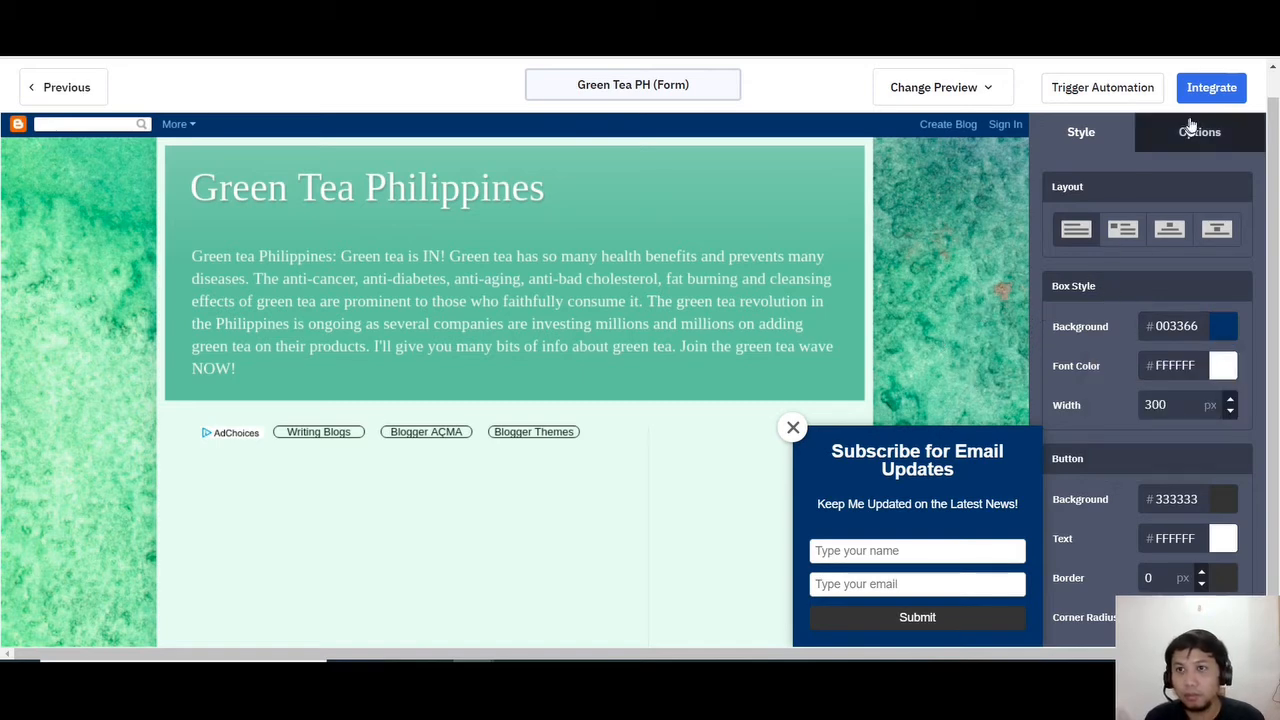
Check the remaining style settings, open the form's integration options and select the Simple Embed script
{"action": "scroll", "coordinate": [1041, 361], "scroll_direction": "down", "scroll_amount": 4}
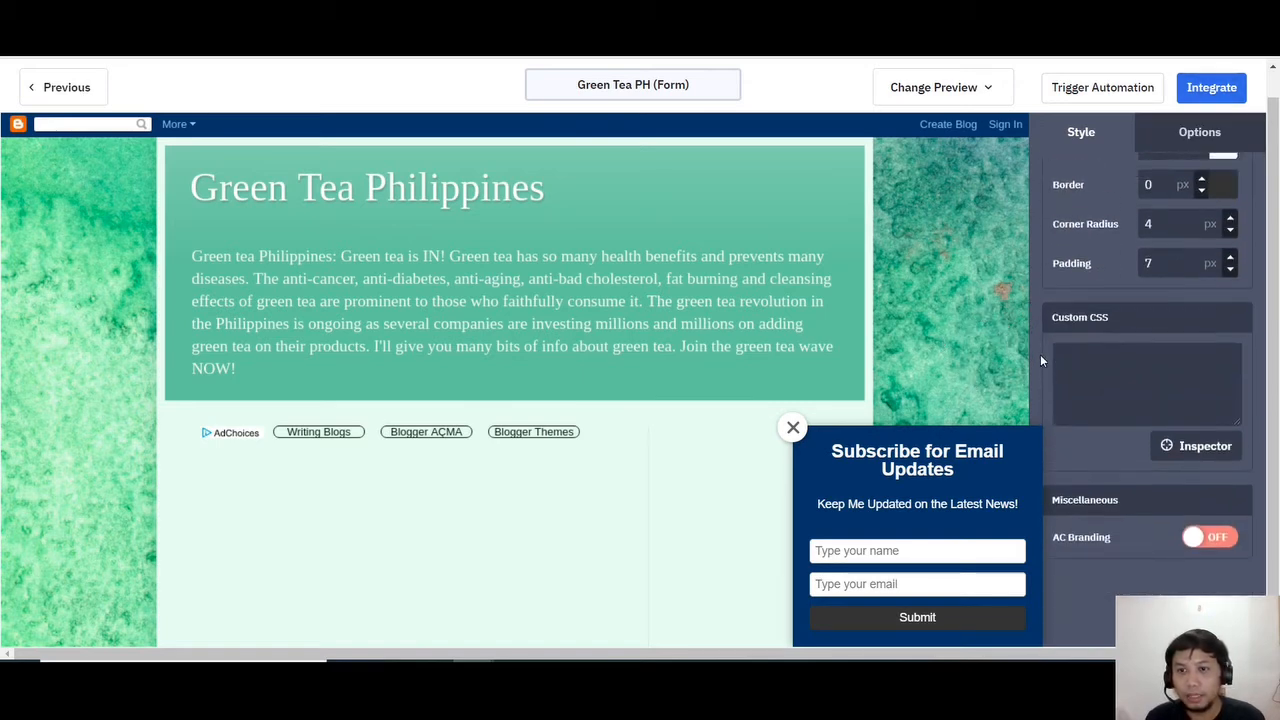
{"action": "scroll", "coordinate": [1041, 361], "scroll_direction": "up", "scroll_amount": 4}
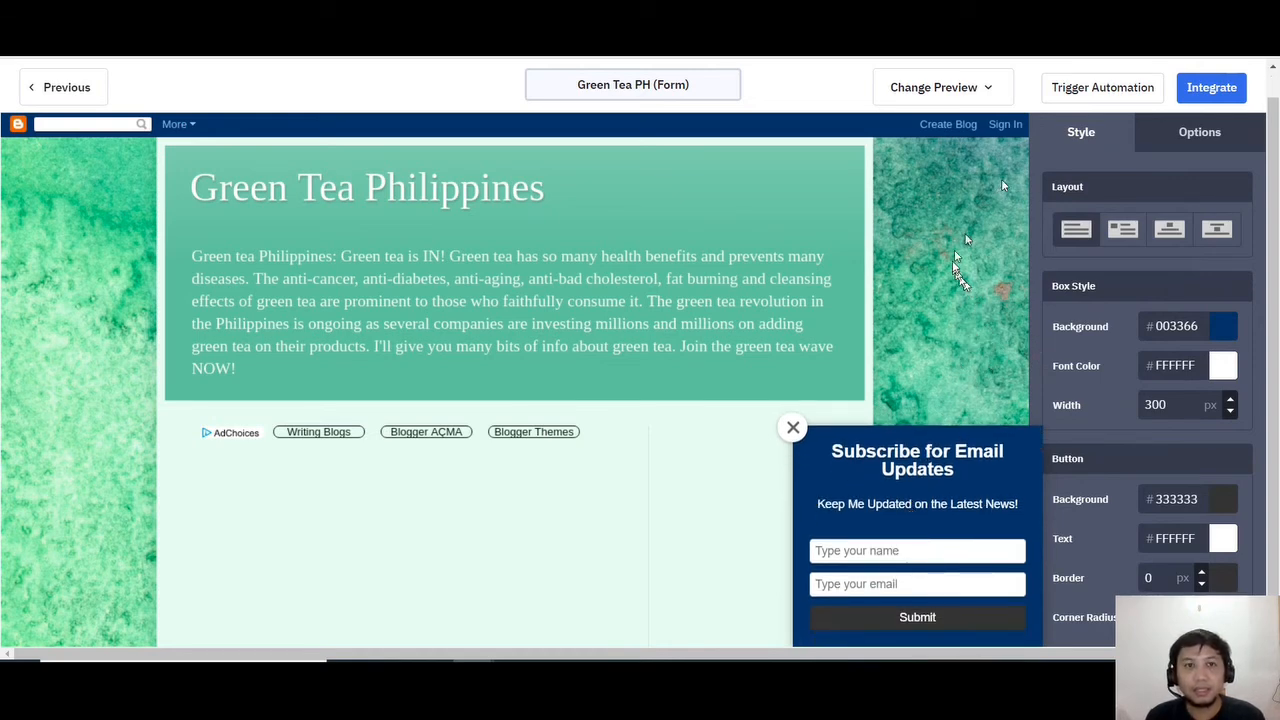
{"action": "left_click", "coordinate": [1211, 88]}
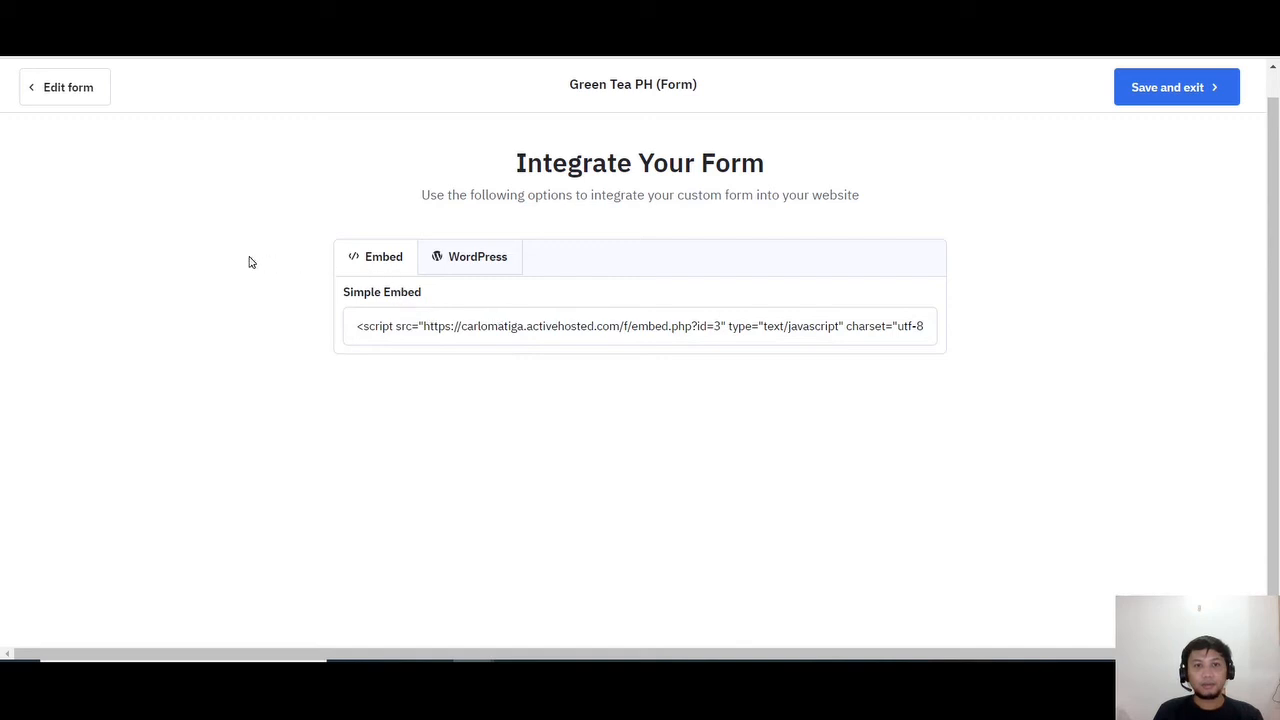
{"action": "left_click", "coordinate": [549, 320]}
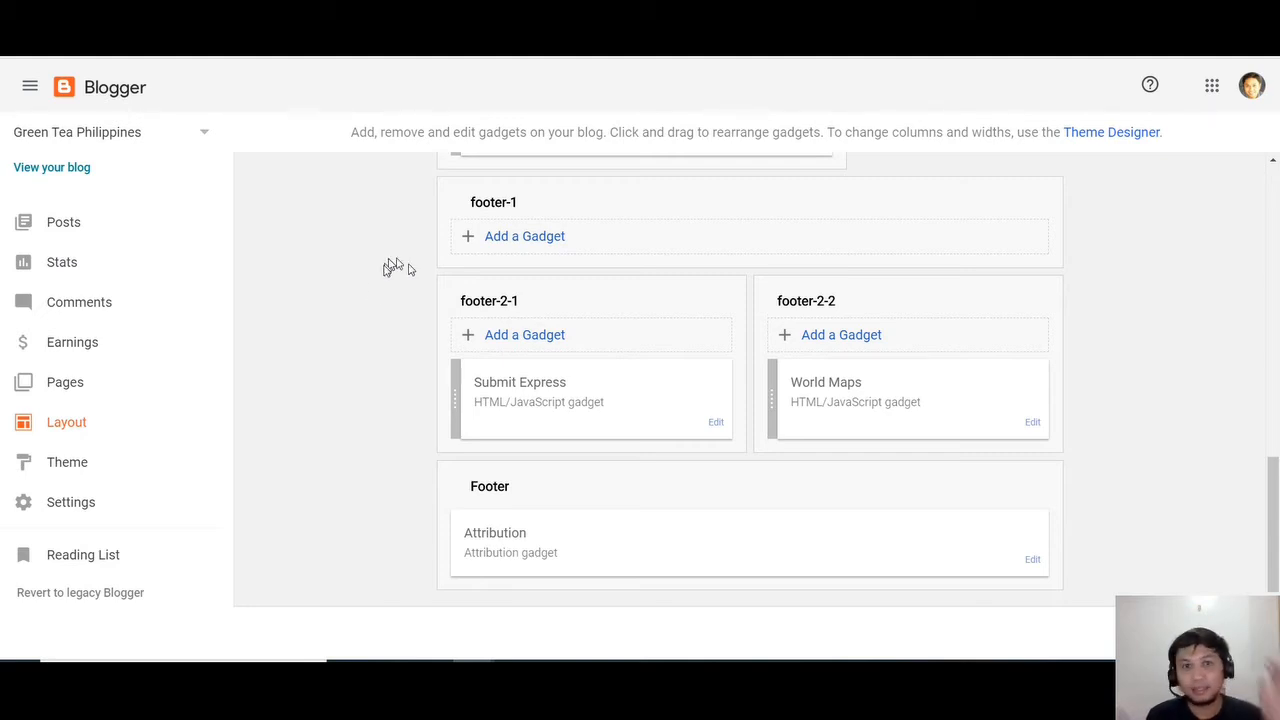
Locate the footer-1 section in the blog's layout and copy the Simple Embed script from the form's integration page
{"action": "scroll", "coordinate": [760, 355], "scroll_direction": "up", "scroll_amount": 3}
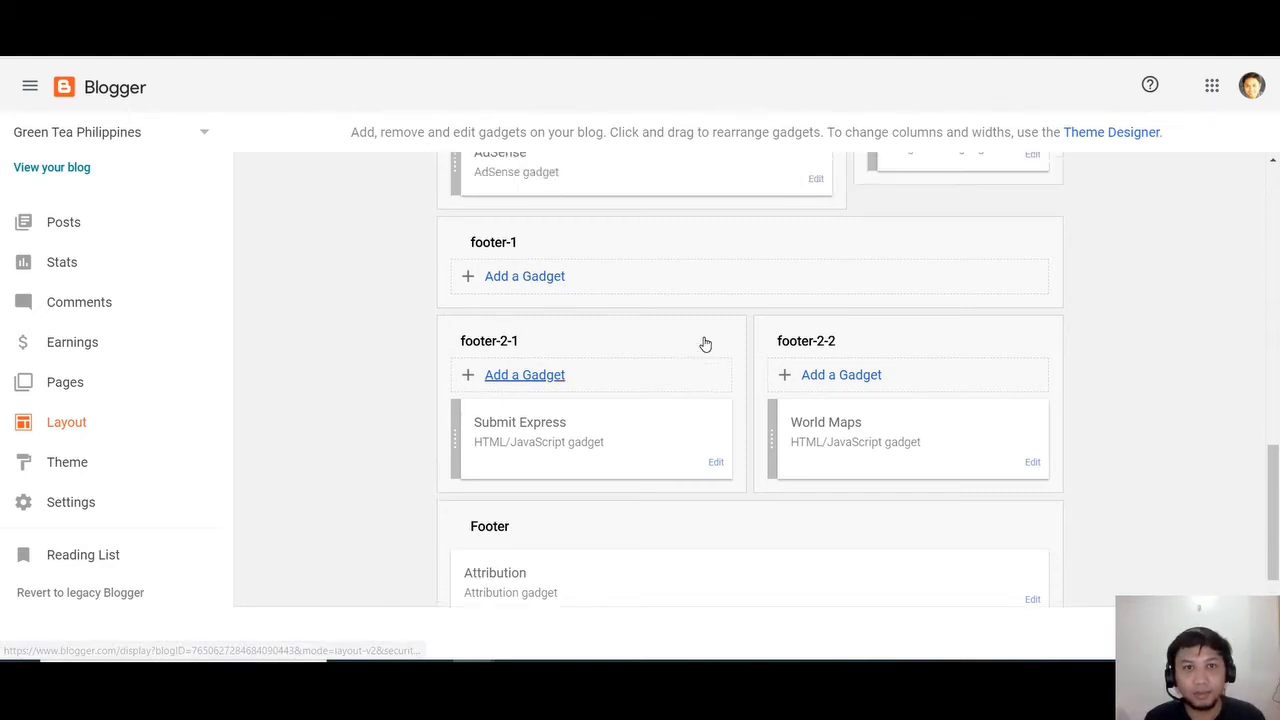
{"action": "scroll", "coordinate": [617, 423], "scroll_direction": "down", "scroll_amount": 1}
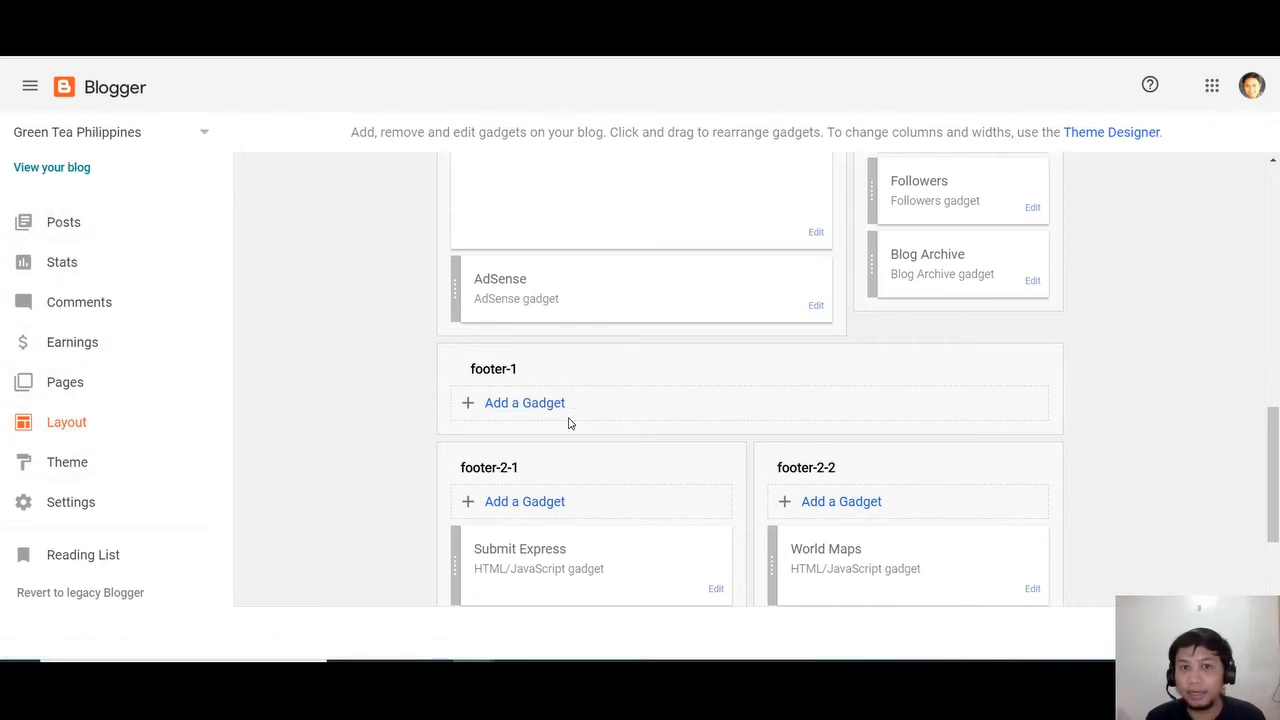
{"action": "scroll", "coordinate": [566, 406], "scroll_direction": "up", "scroll_amount": 5}
{"action": "scroll", "coordinate": [552, 390], "scroll_direction": "up", "scroll_amount": 3}
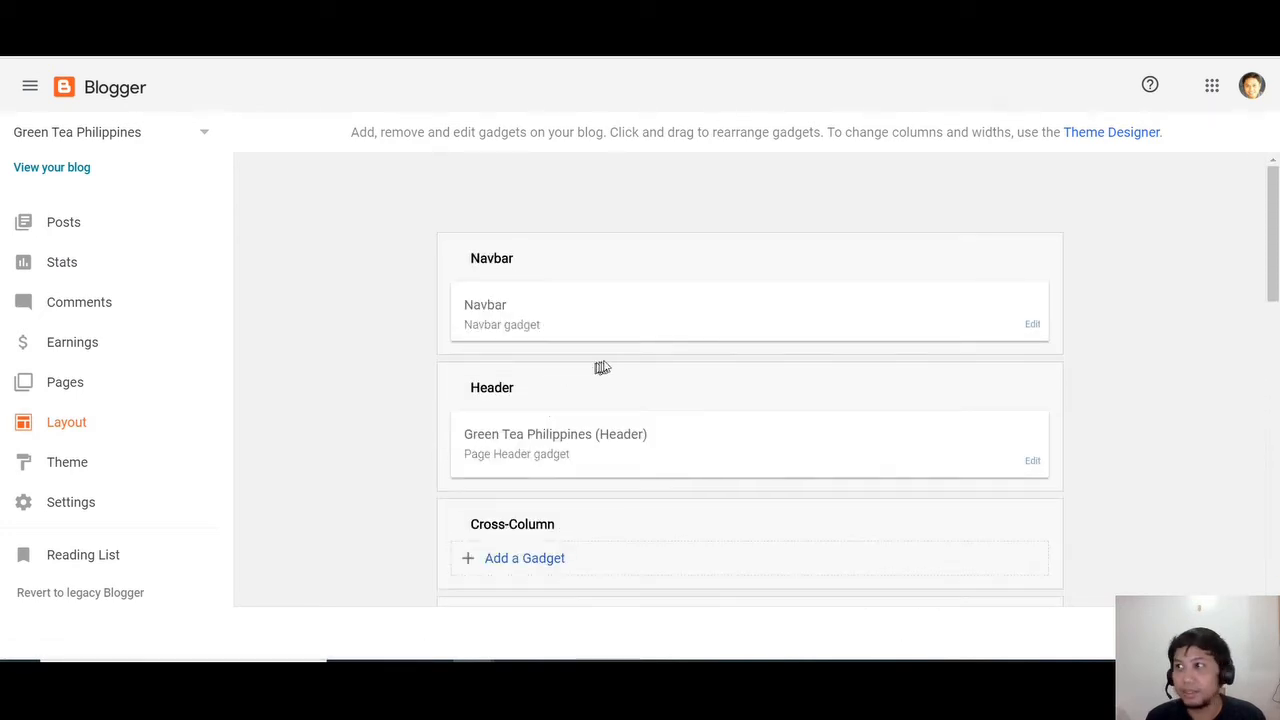
{"action": "scroll", "coordinate": [628, 338], "scroll_direction": "down", "scroll_amount": 2}
{"action": "scroll", "coordinate": [628, 345], "scroll_direction": "down", "scroll_amount": 6}
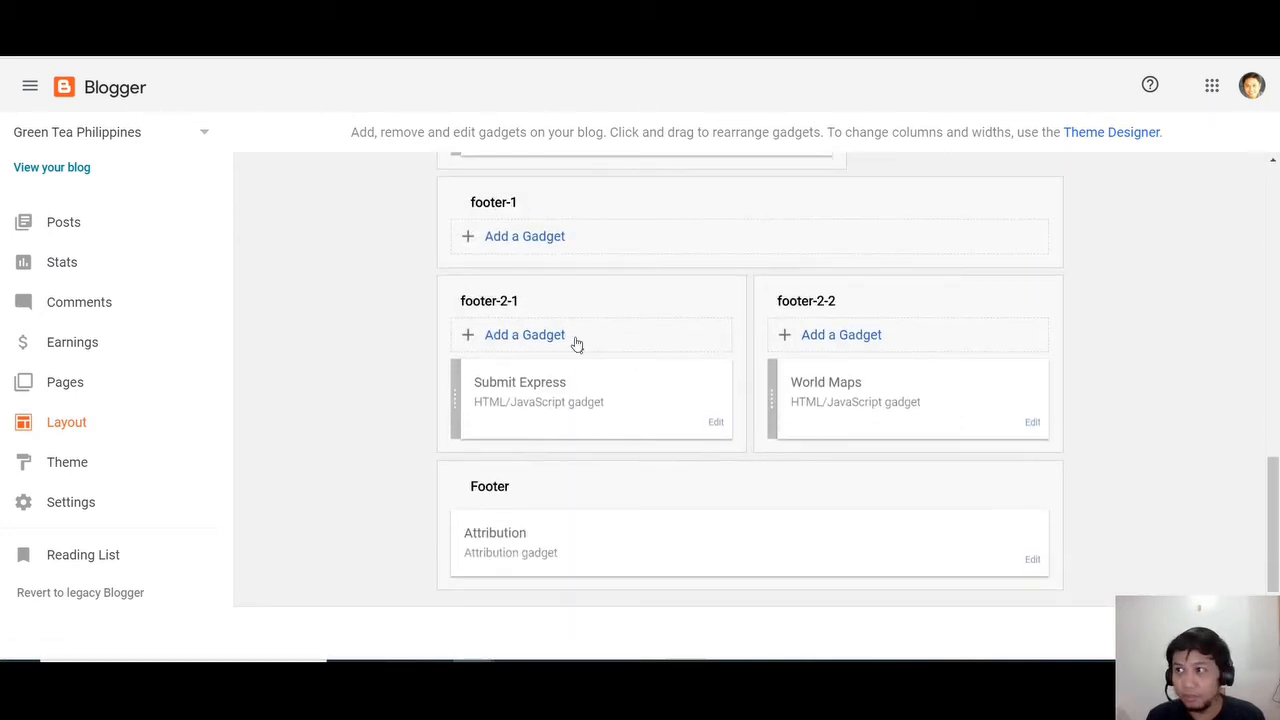
{"action": "left_click", "coordinate": [546, 237]}
{"action": "left_click_drag", "start_coordinate": [365, 8], "coordinate": [596, 72]}
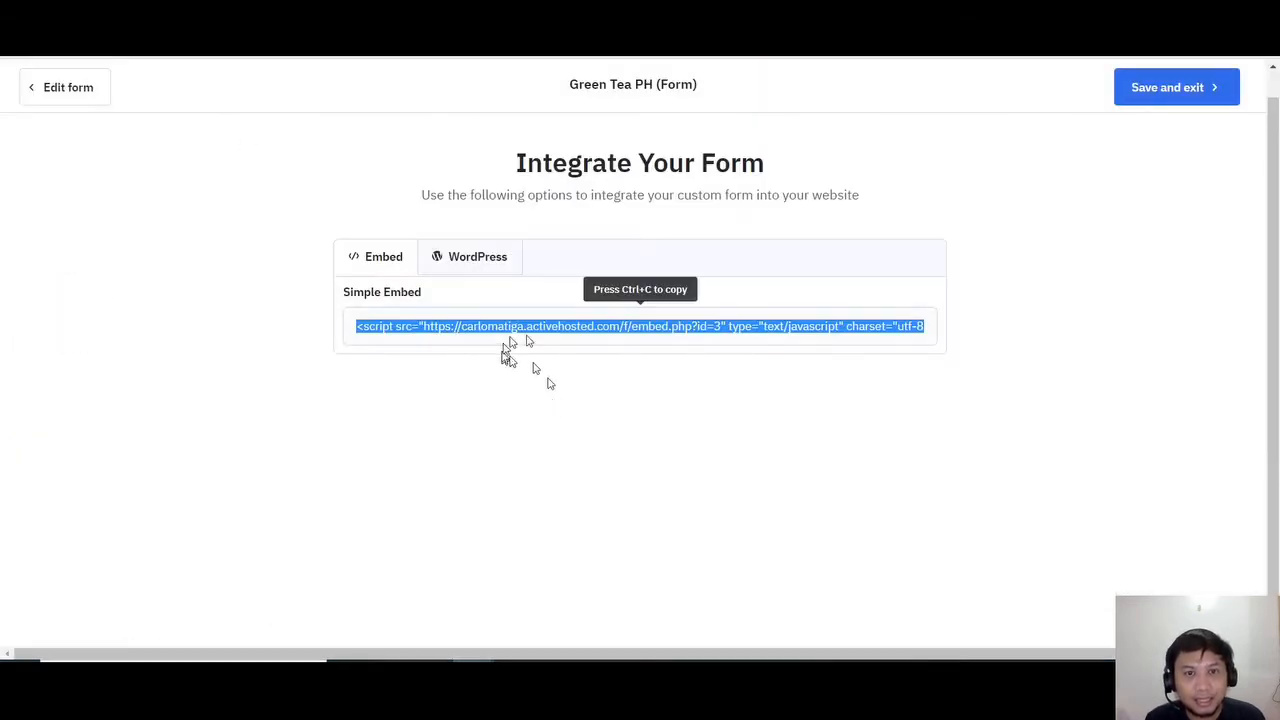
{"action": "key", "text": "ctrl+c"}
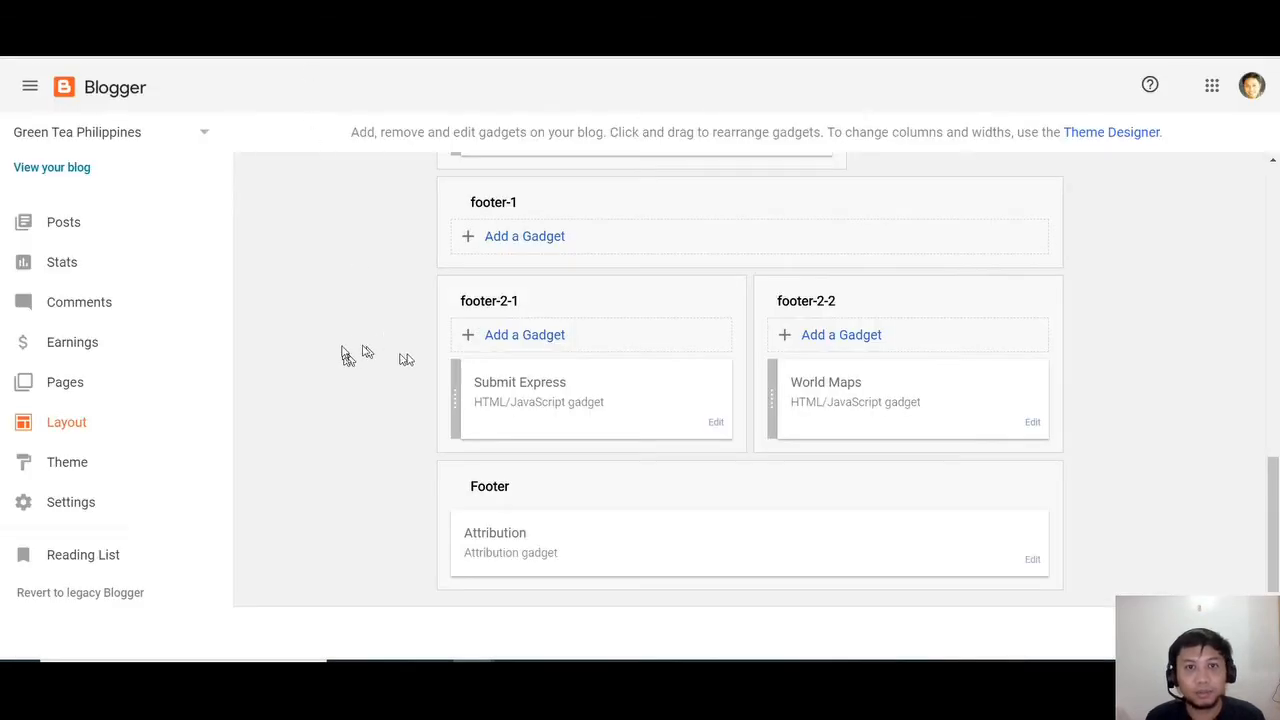
Add an HTML/JavaScript gadget to the blog's footer-1 section and paste the copied embed script as its content
{"action": "left_click", "coordinate": [520, 240]}
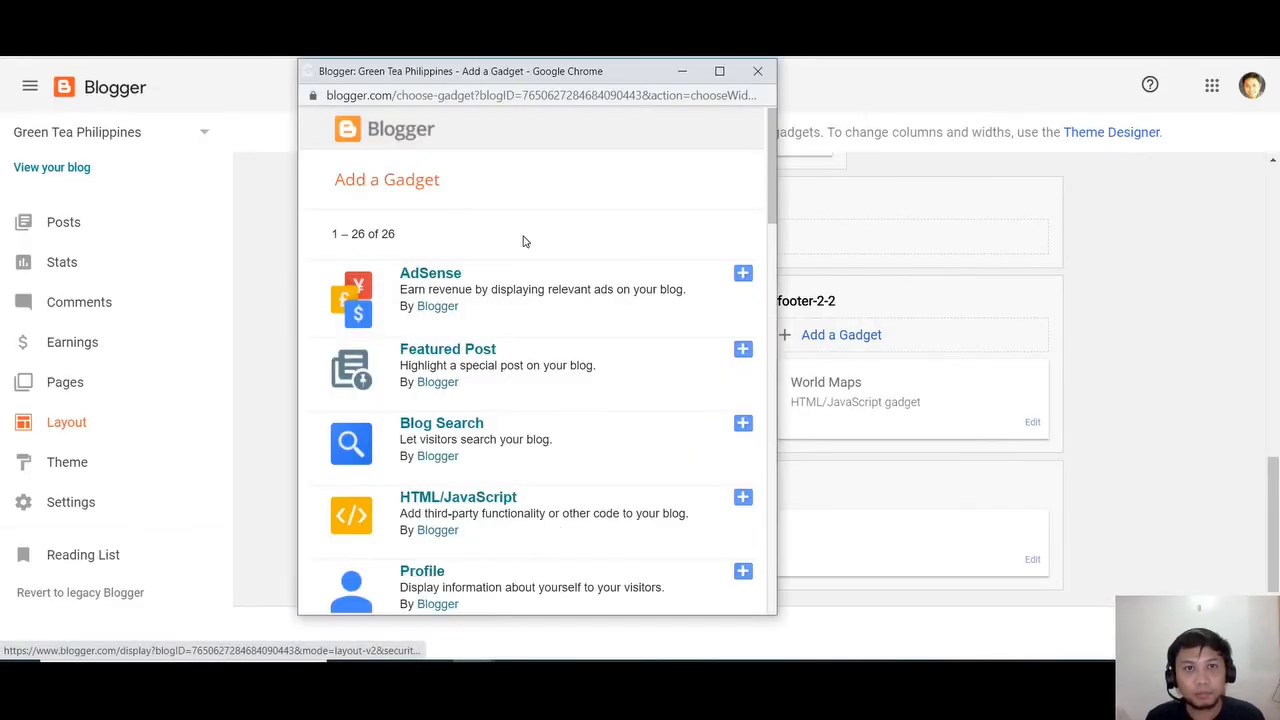
{"action": "scroll", "coordinate": [535, 328], "scroll_direction": "down", "scroll_amount": 1}
{"action": "scroll", "coordinate": [538, 332], "scroll_direction": "up", "scroll_amount": 1}
{"action": "scroll", "coordinate": [566, 415], "scroll_direction": "down", "scroll_amount": 1}
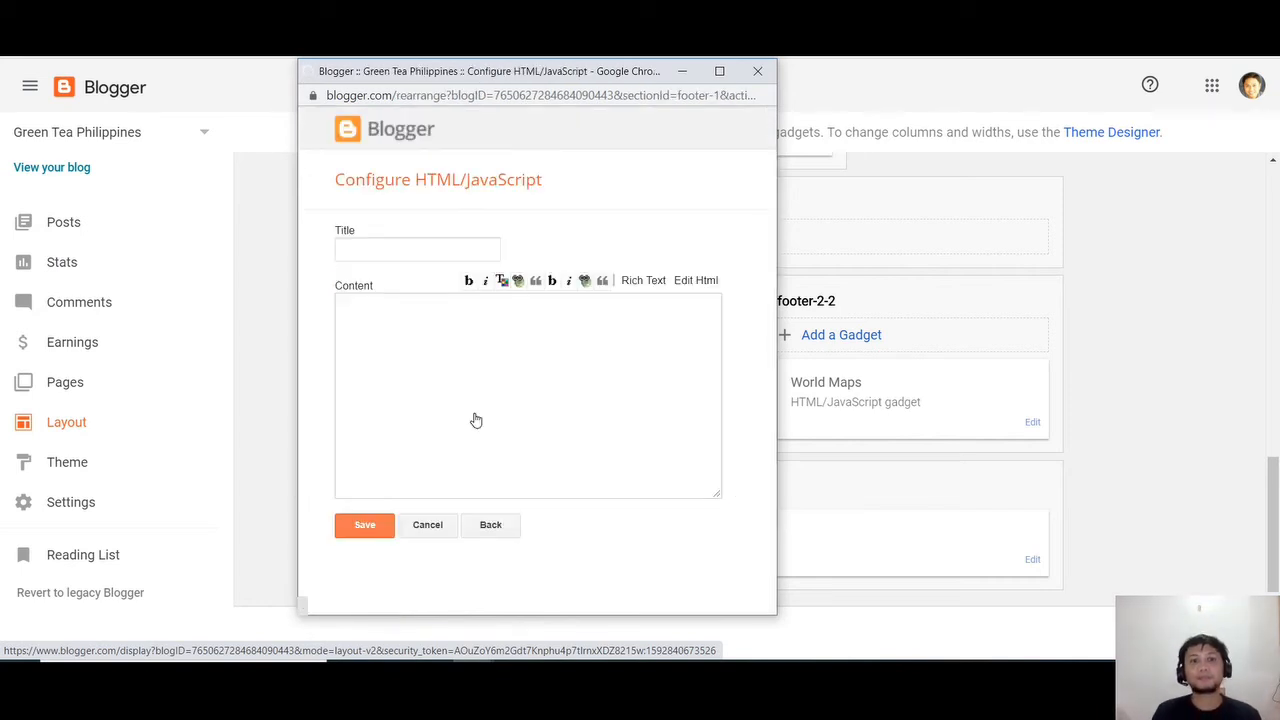
{"action": "left_click", "coordinate": [438, 345]}
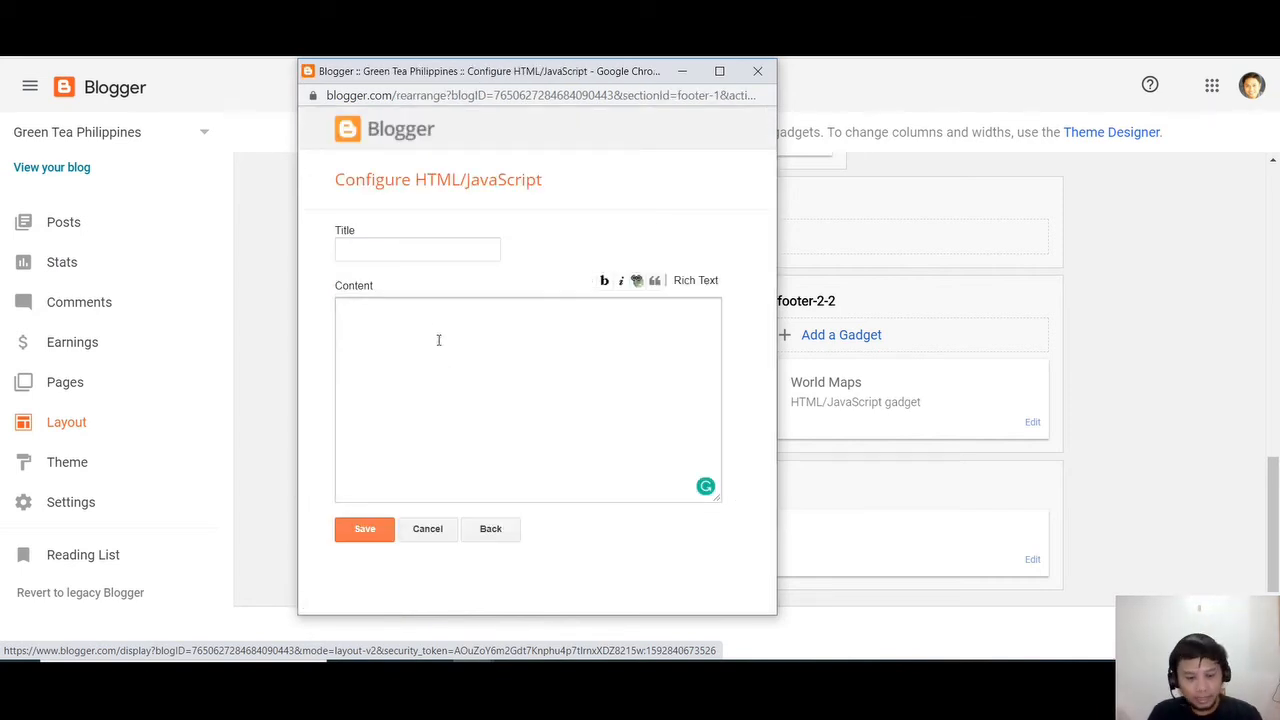
{"action": "key", "text": "ctrl+v"}
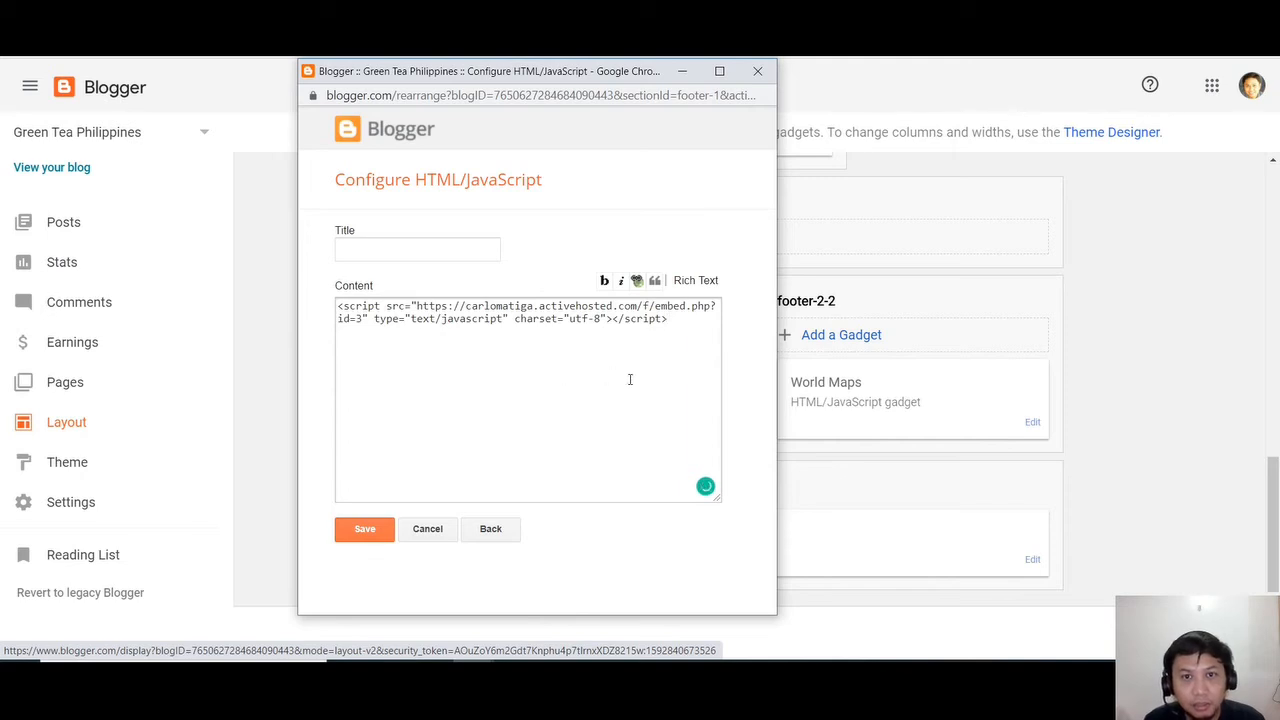
Save the gadget with the title "ActiveCampaign Form" and reload the live blog to check the embedded form
{"action": "left_click", "coordinate": [415, 252]}
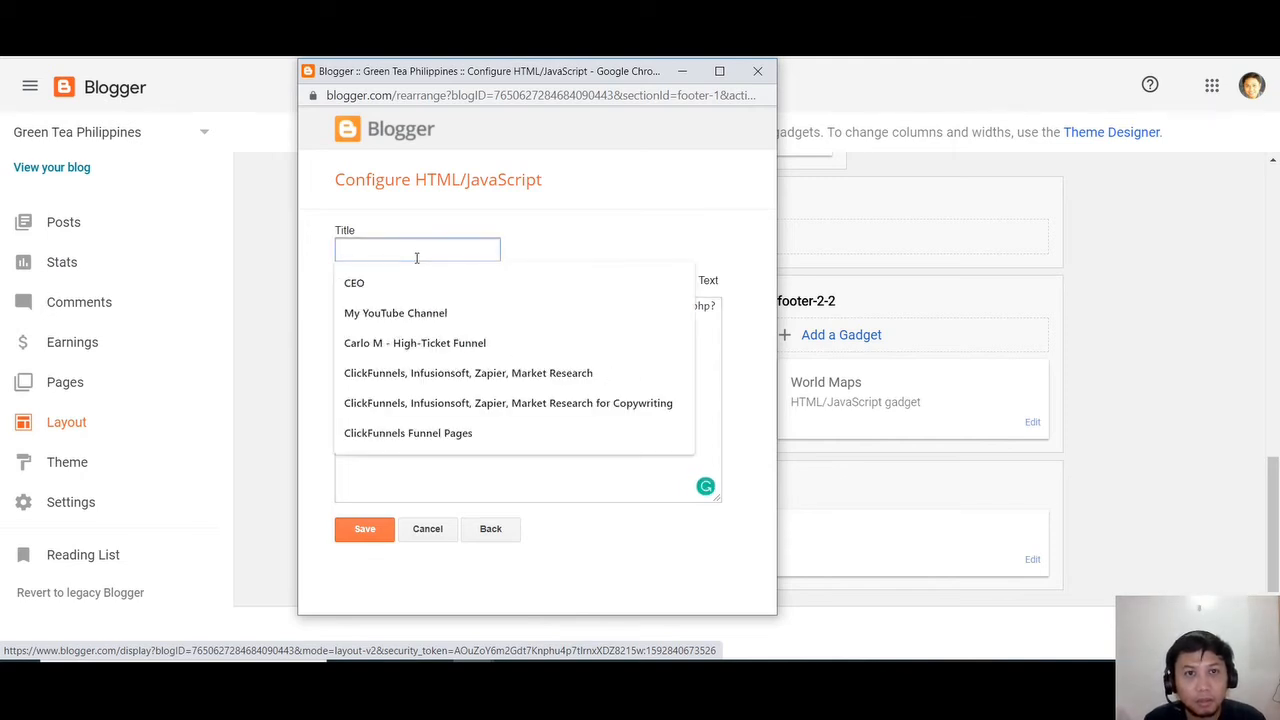
{"action": "left_click", "coordinate": [554, 243]}
{"action": "left_click", "coordinate": [440, 249]}
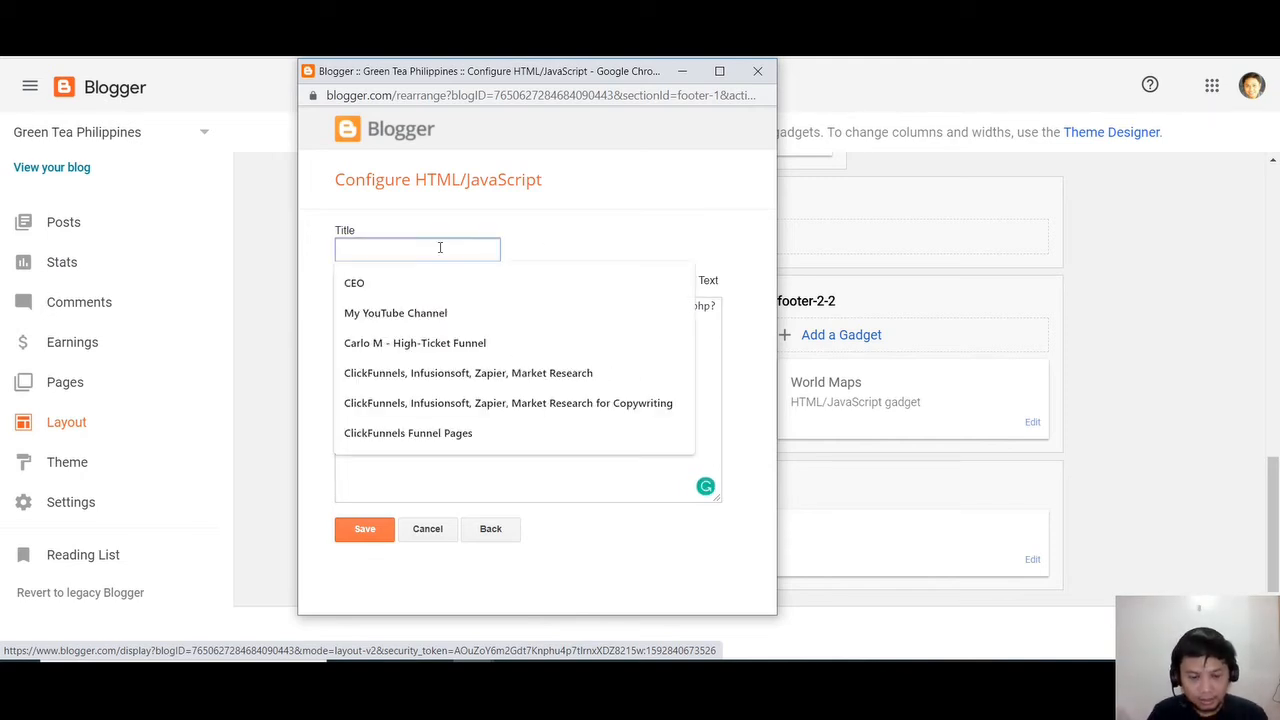
{"action": "type", "text": "ActiveC"}
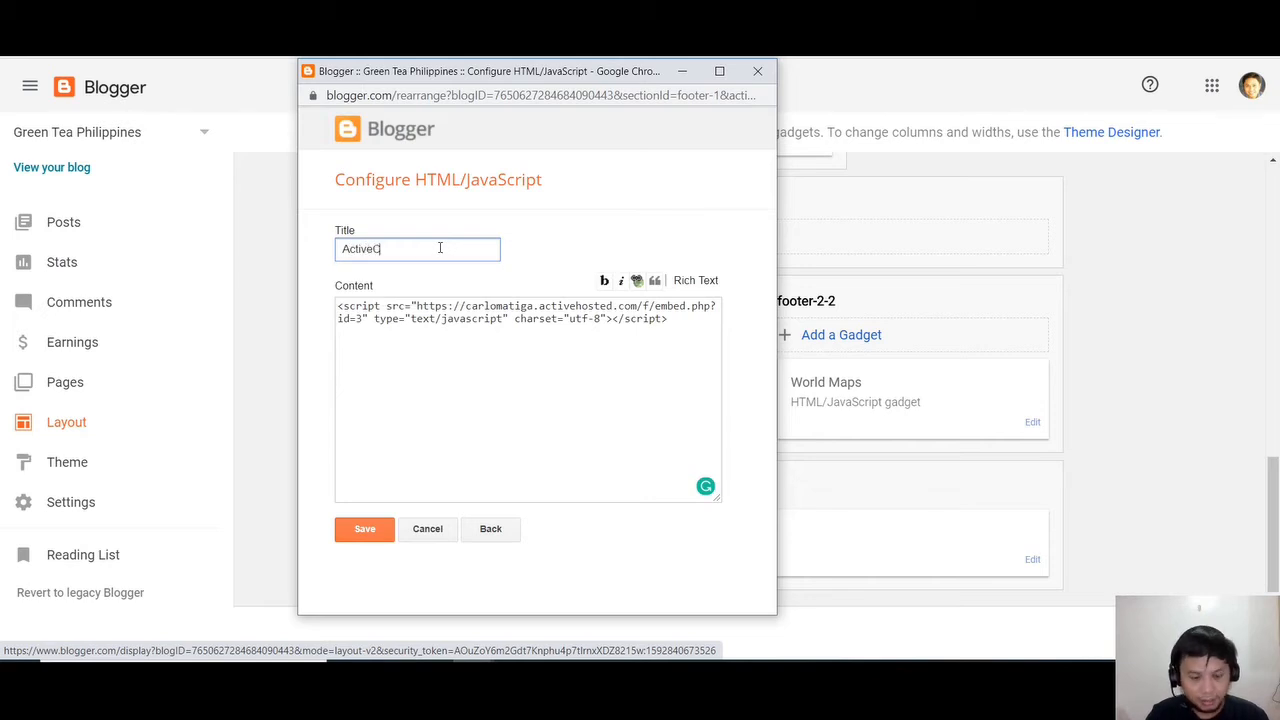
{"action": "type", "text": "ampaign Form"}
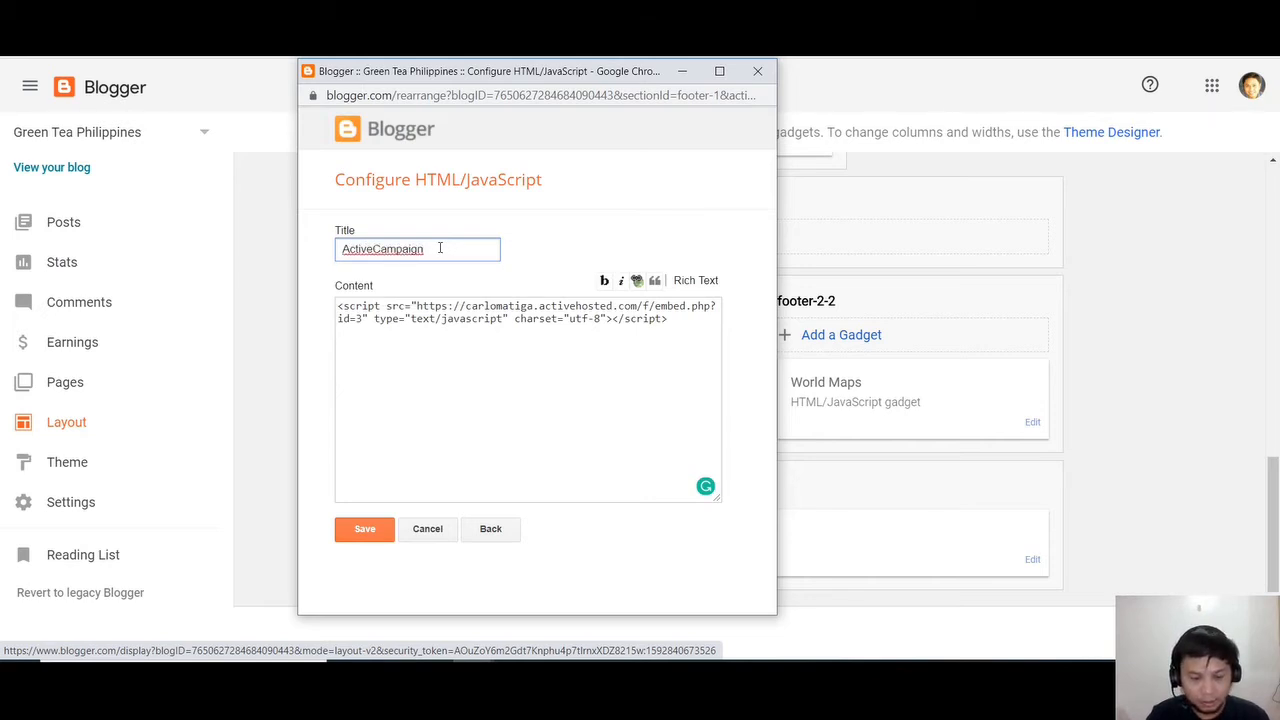
{"action": "left_click", "coordinate": [366, 530]}
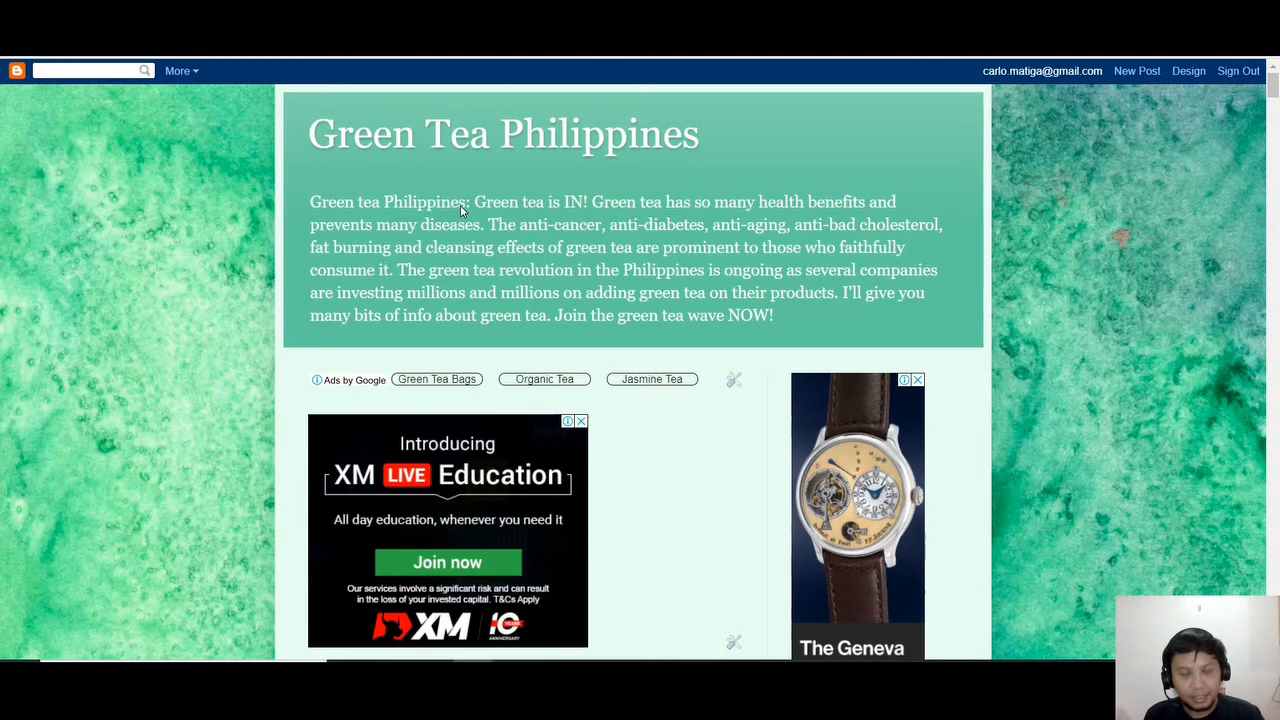
{"action": "key", "text": "F5"}
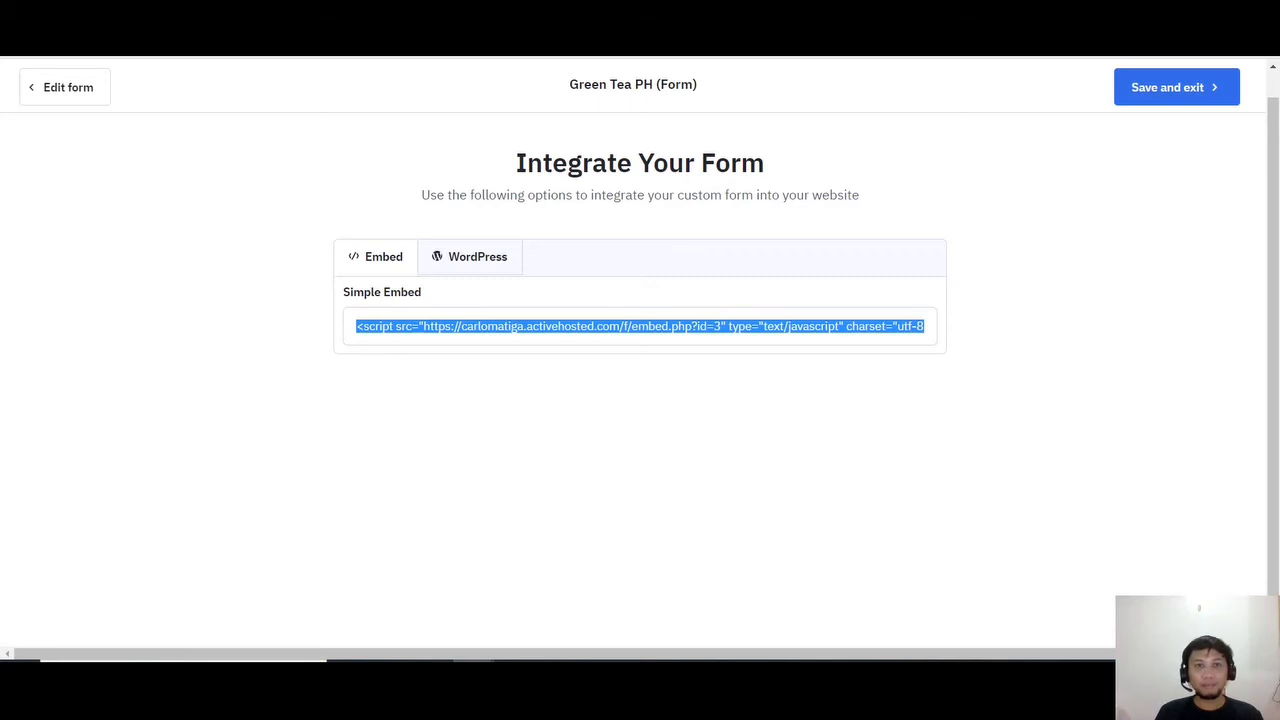
Save and exit the Green Tea PH form, and review the remaining Ingredients items in the Word document
{"action": "left_click", "coordinate": [1160, 100]}
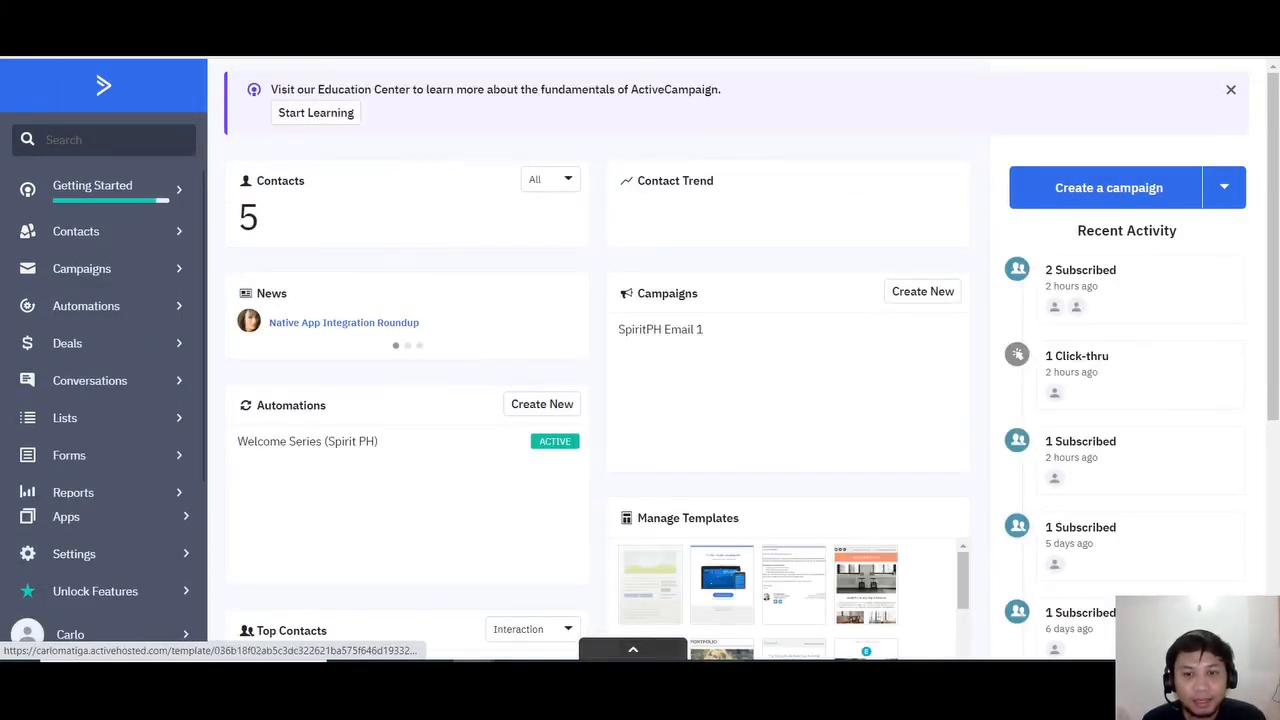
{"action": "left_click", "coordinate": [685, 675]}
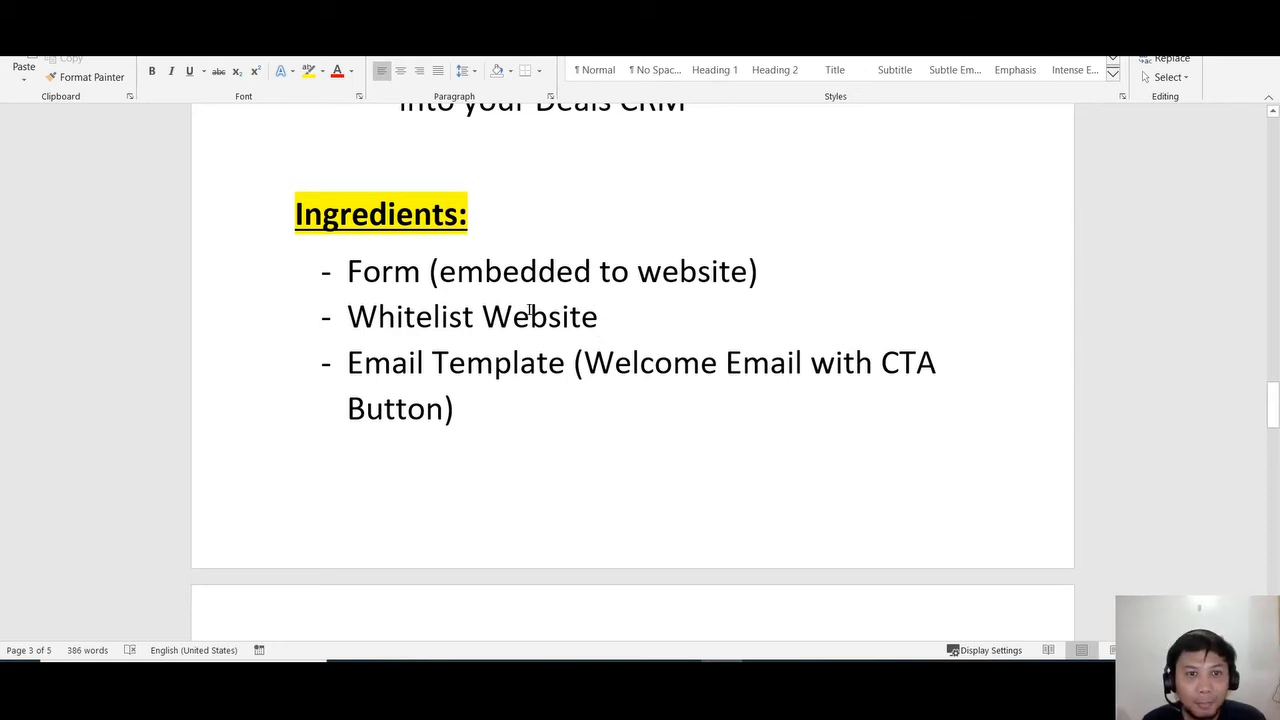
{"action": "scroll", "coordinate": [534, 297], "scroll_direction": "down", "scroll_amount": 5}
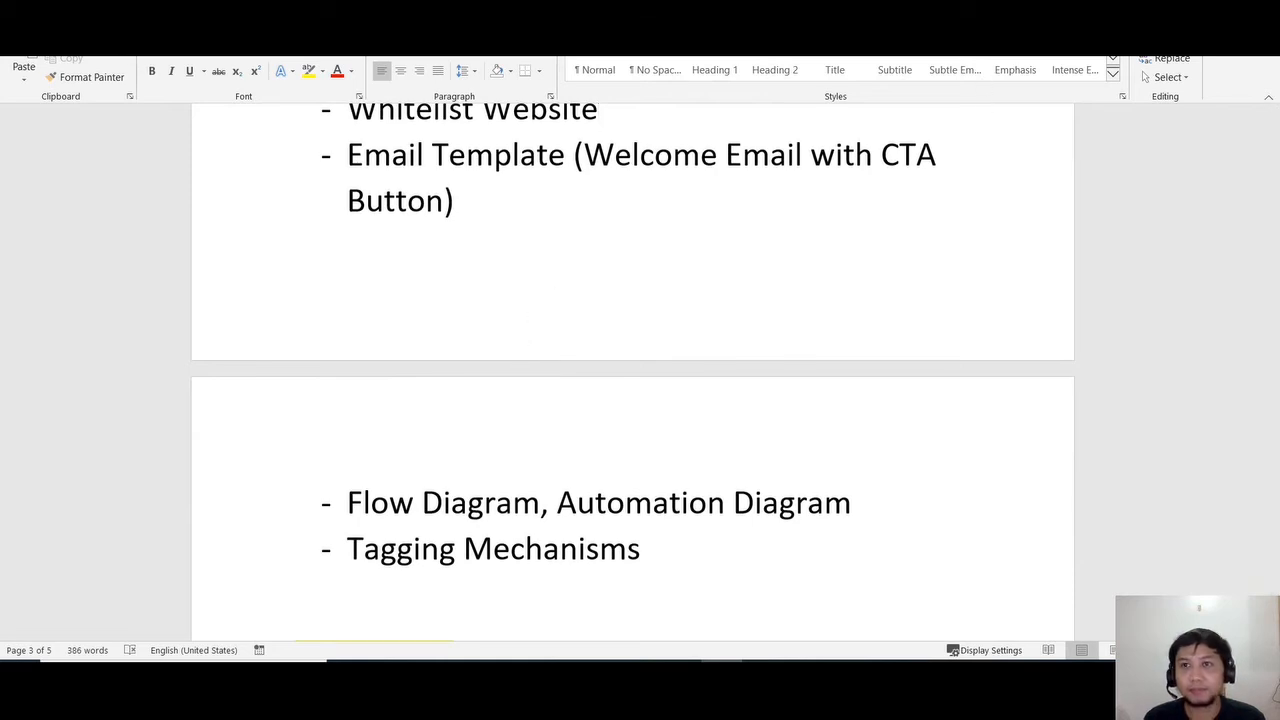
{"action": "key", "text": "alt+Tab"}
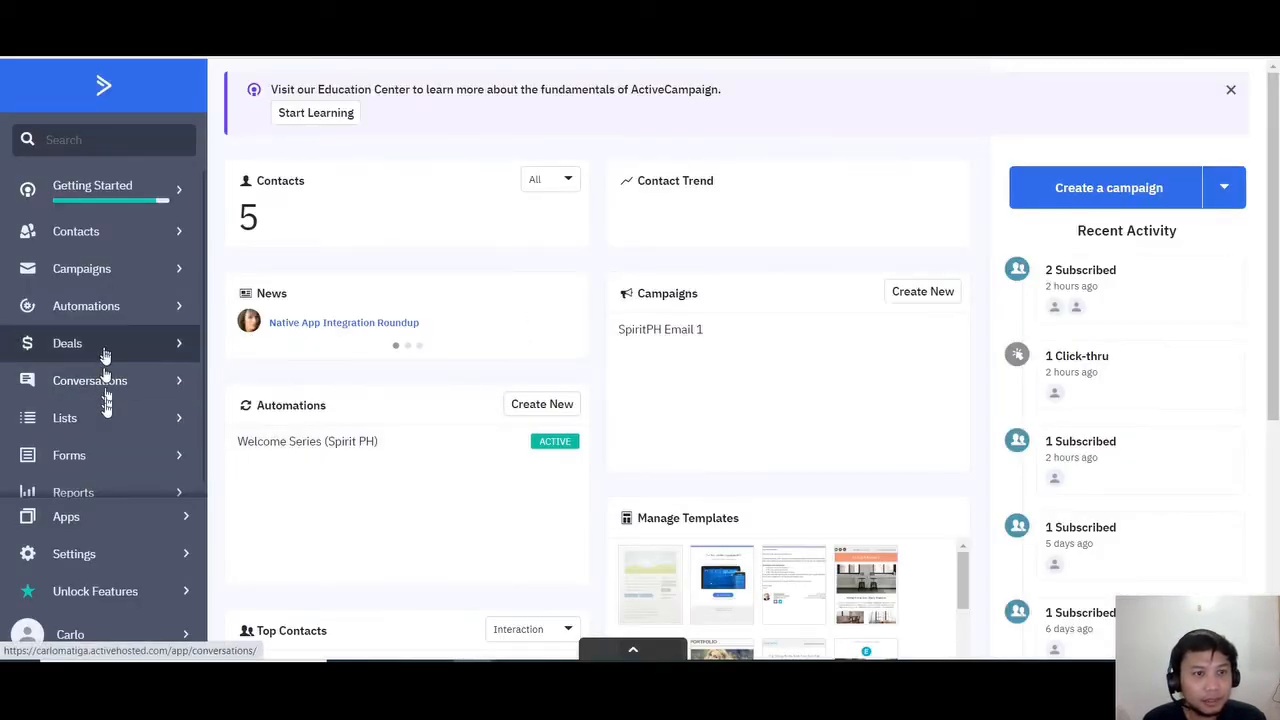
Create a new Standard campaign named "Green Tea PH Welcome Email" and continue to its list selection
{"action": "left_click", "coordinate": [120, 276]}
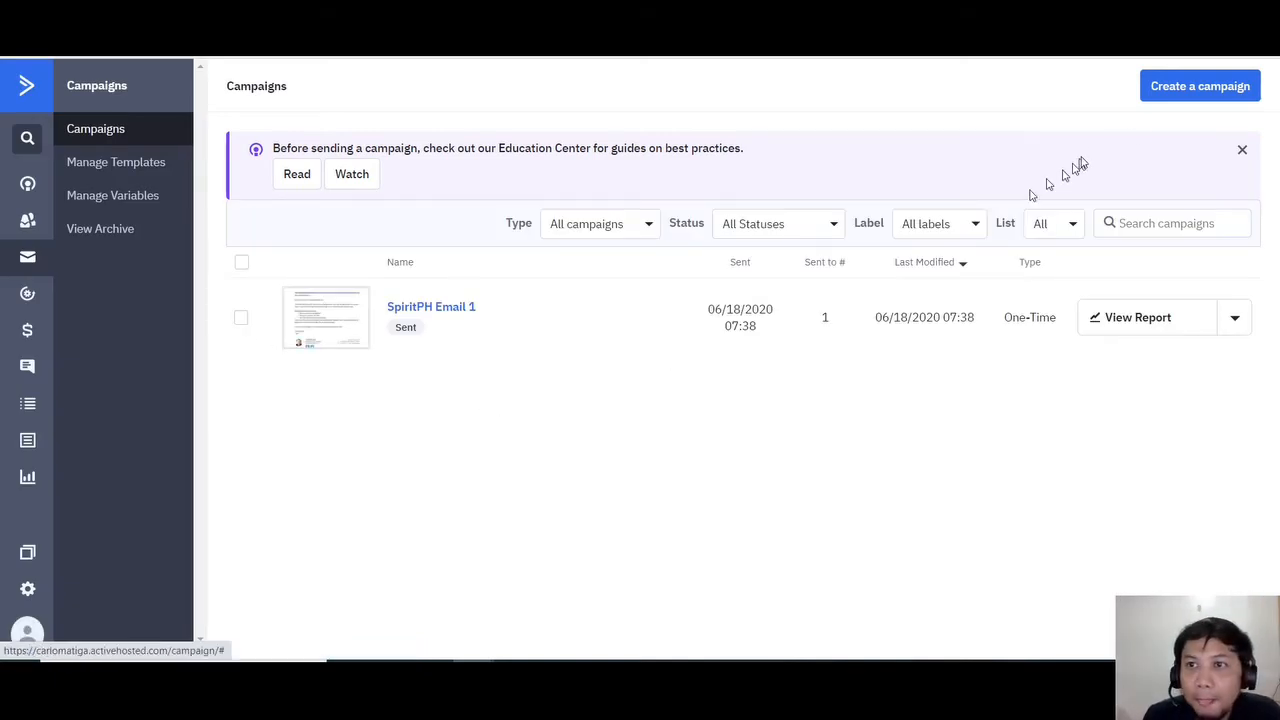
{"action": "left_click", "coordinate": [1204, 89]}
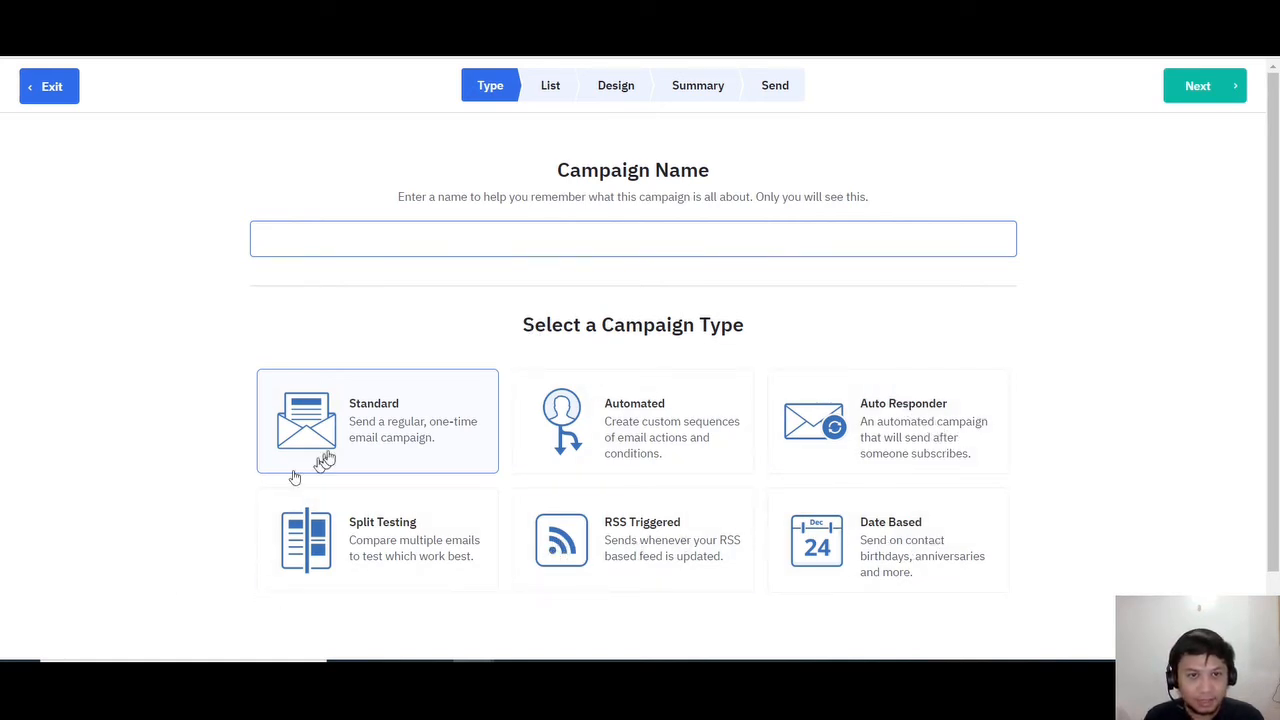
{"action": "left_click", "coordinate": [388, 428]}
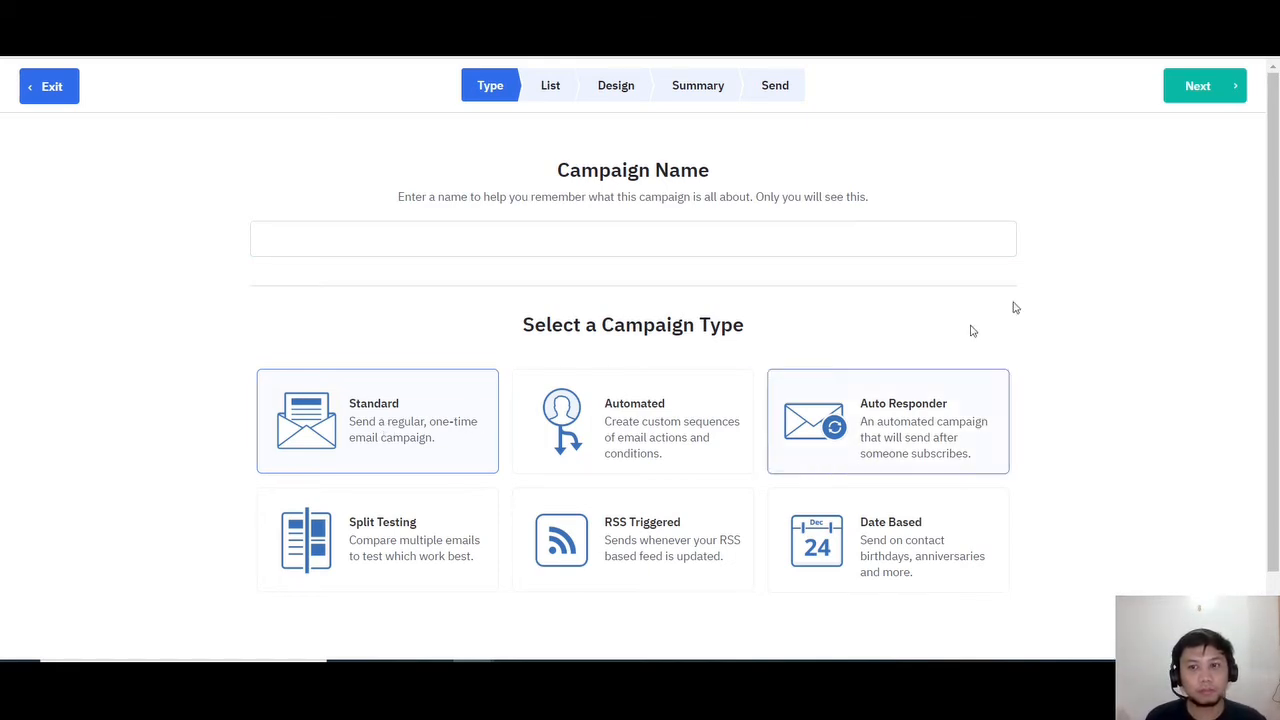
{"action": "left_click", "coordinate": [1206, 92]}
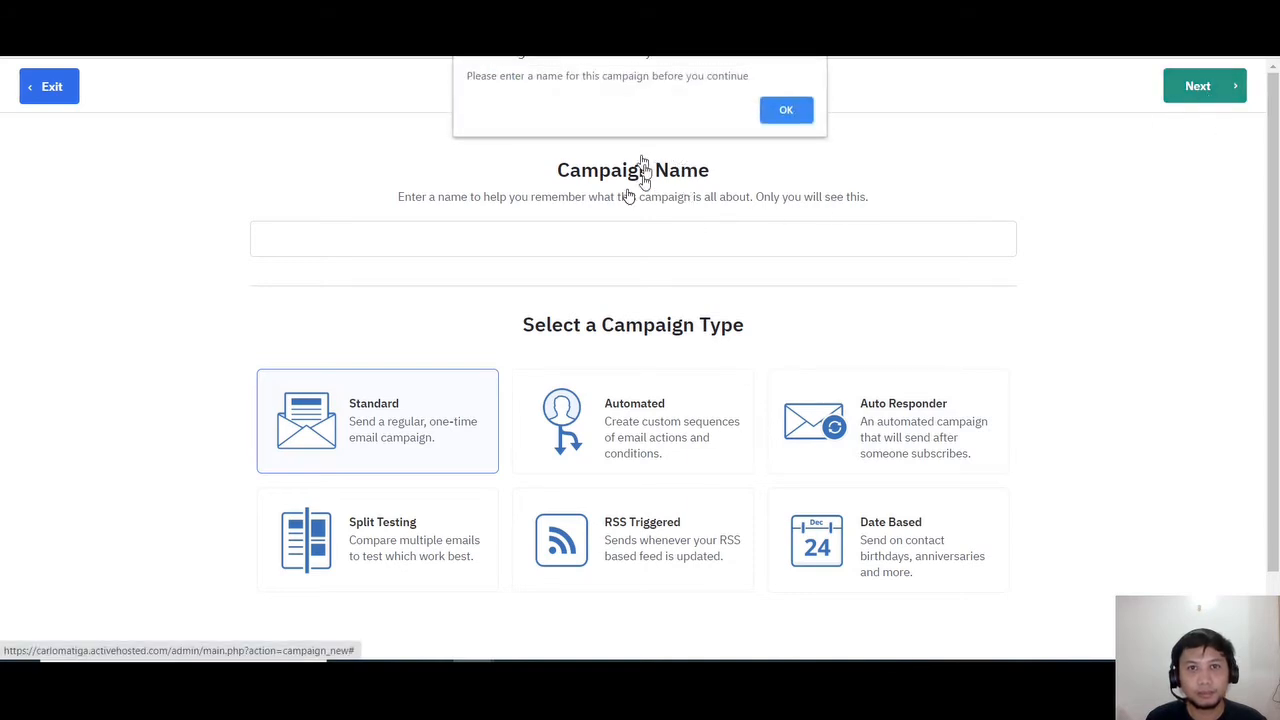
{"action": "left_click", "coordinate": [786, 113]}
{"action": "left_click", "coordinate": [567, 240]}
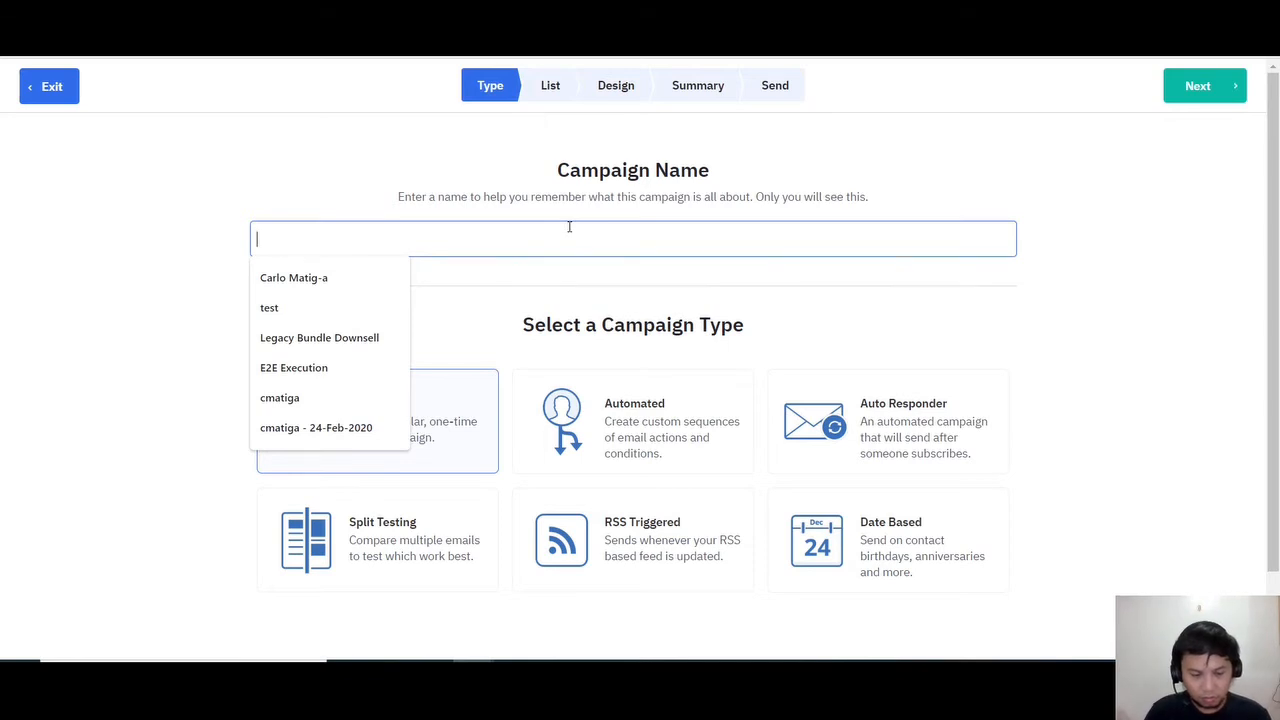
{"action": "type", "text": "Green Tea PH Welcome Email"}
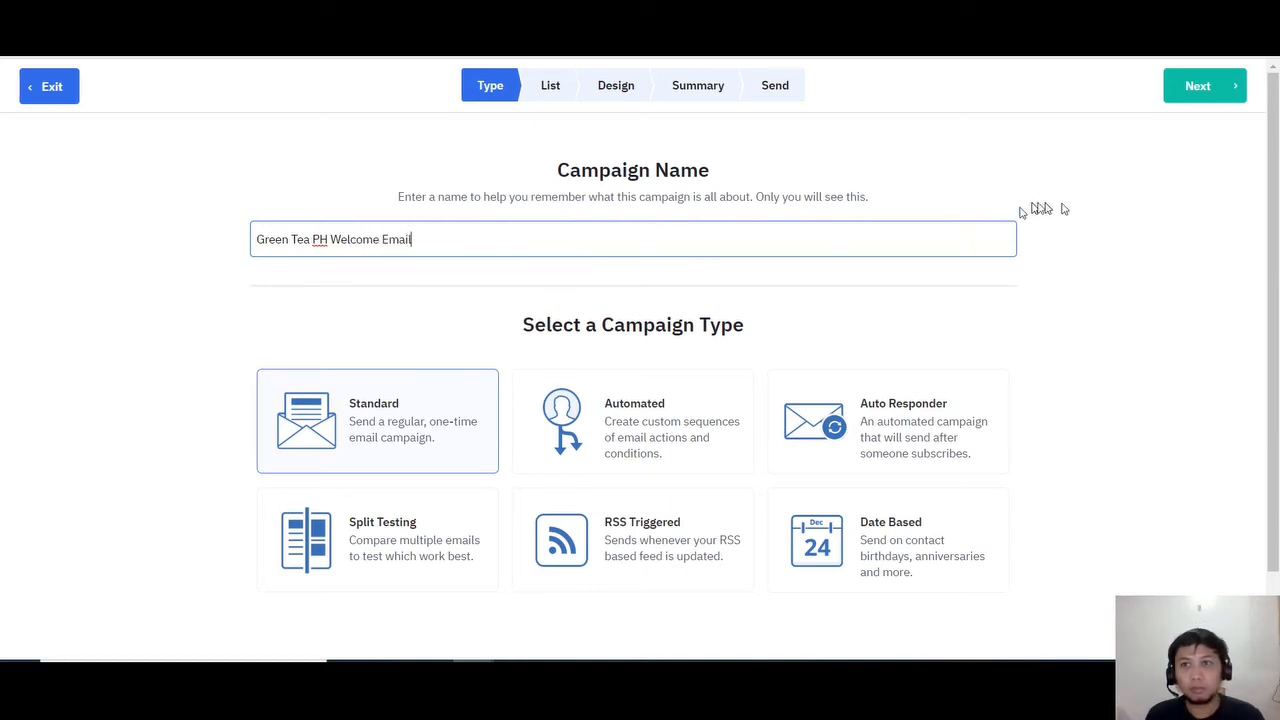
{"action": "left_click", "coordinate": [1204, 86]}
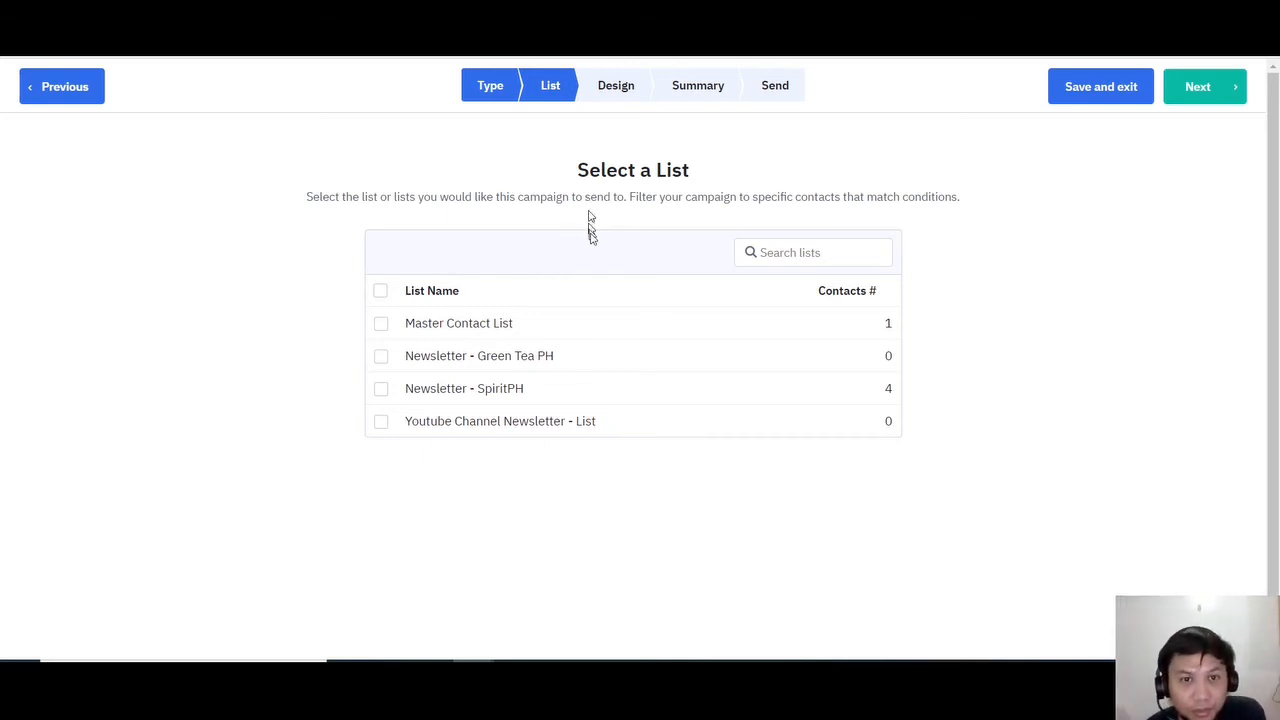
Select Master Contact List and Newsletter - Green Tea PH as the campaign's lists and continue to the design stage
{"action": "left_click", "coordinate": [384, 357]}
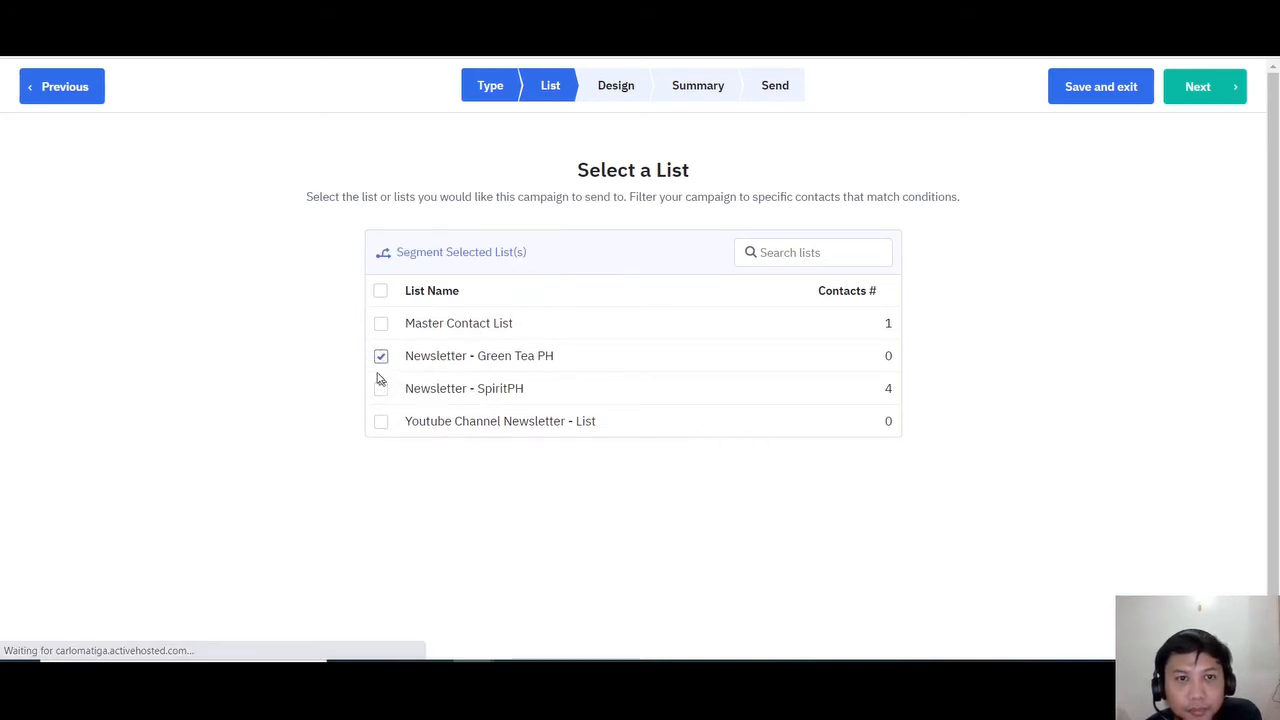
{"action": "left_click", "coordinate": [381, 356]}
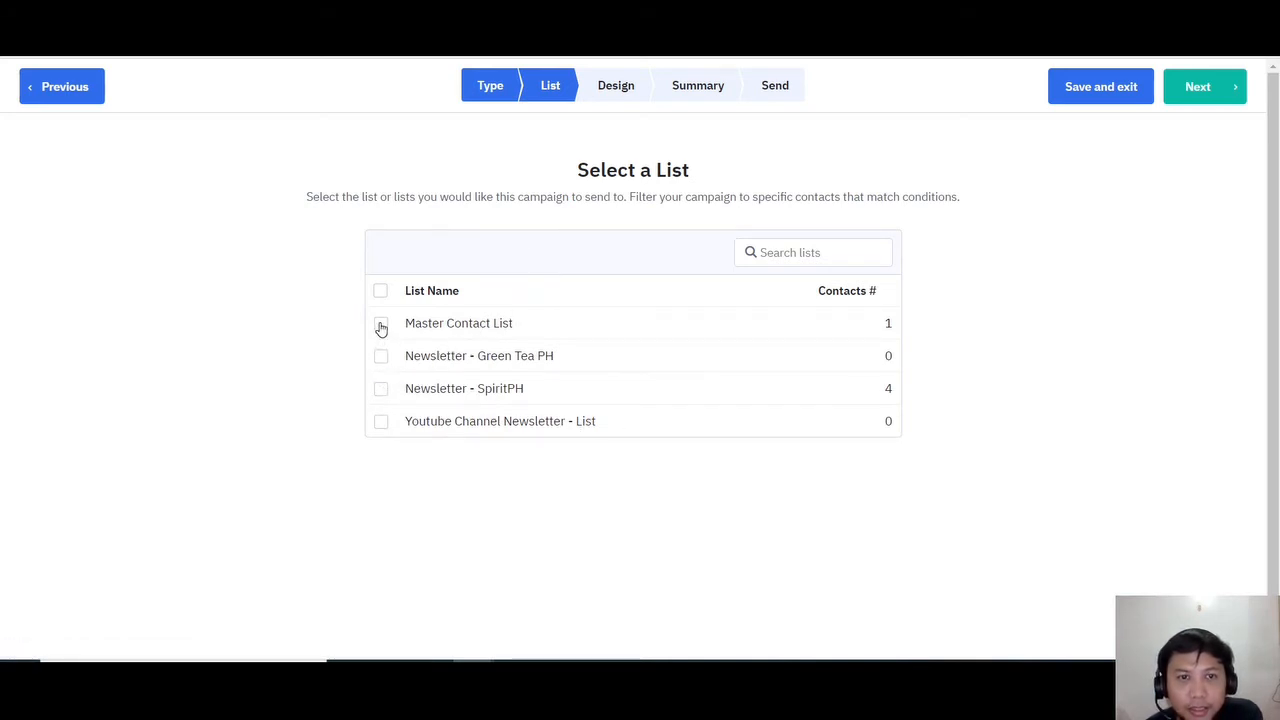
{"action": "left_click", "coordinate": [381, 326]}
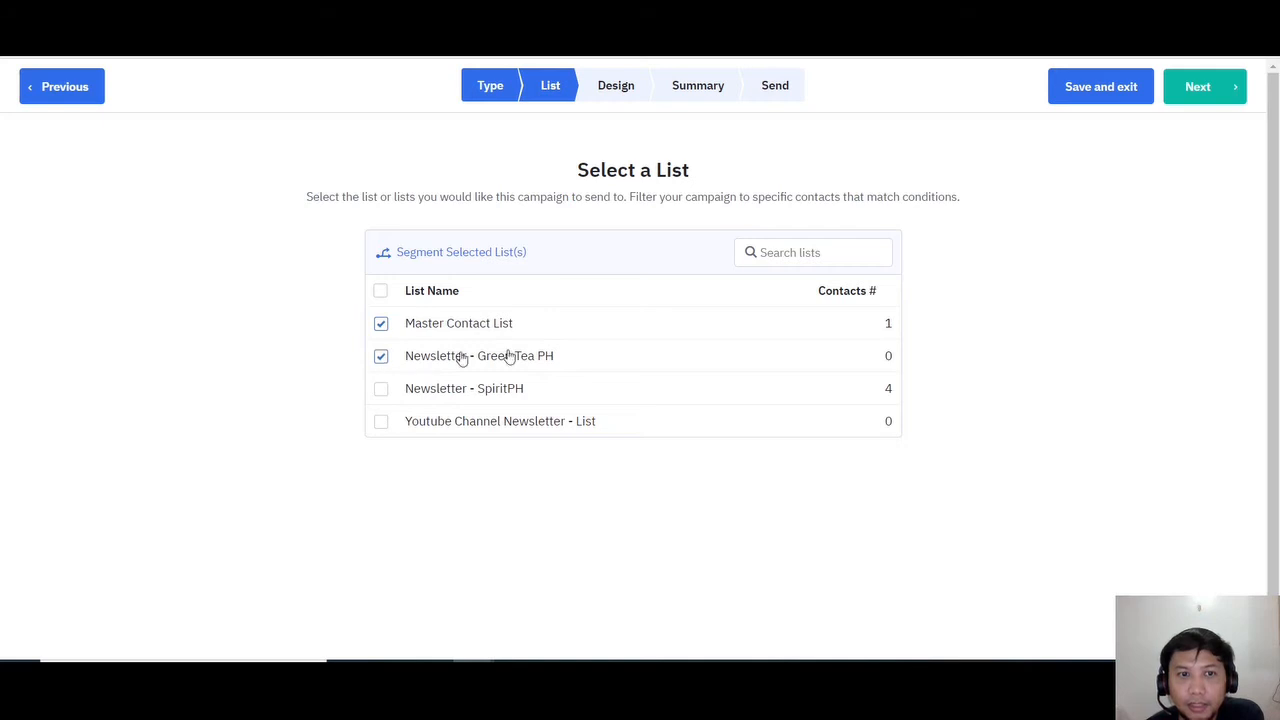
{"action": "left_click", "coordinate": [1199, 86]}
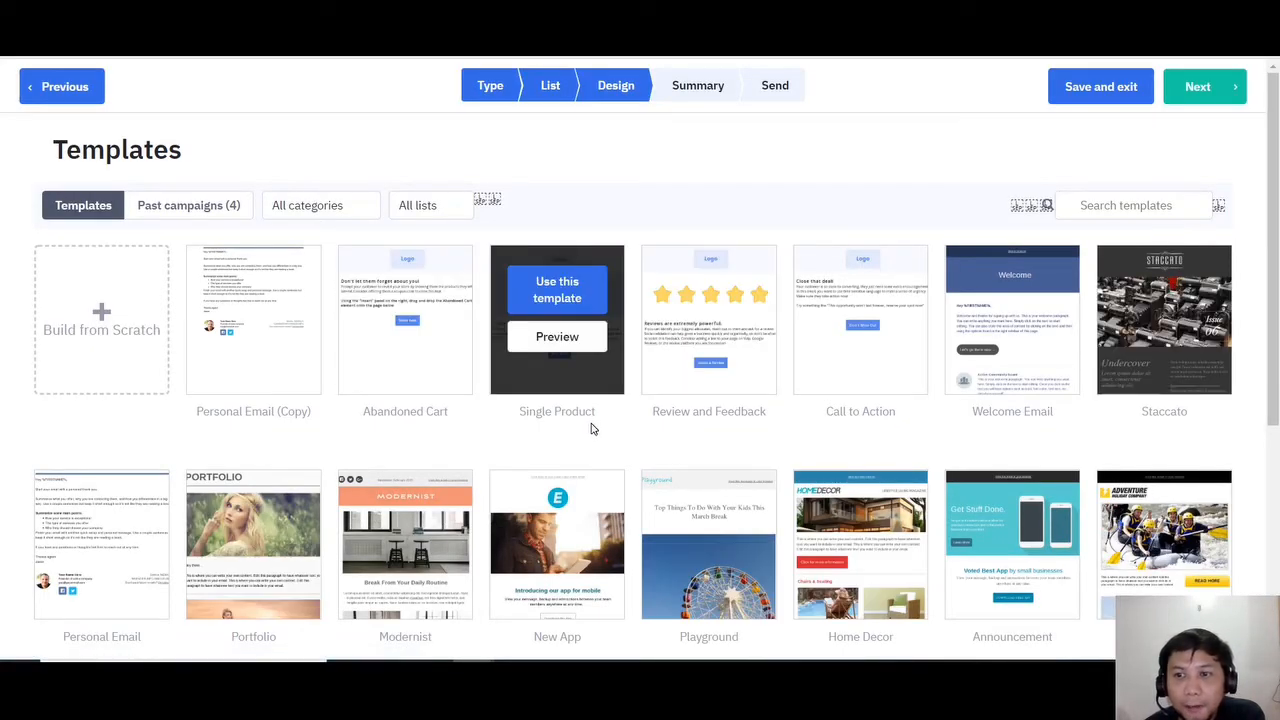
Look through the email templates and choose Personal Email (Copy) for the campaign
{"action": "scroll", "coordinate": [396, 424], "scroll_direction": "down", "scroll_amount": 2}
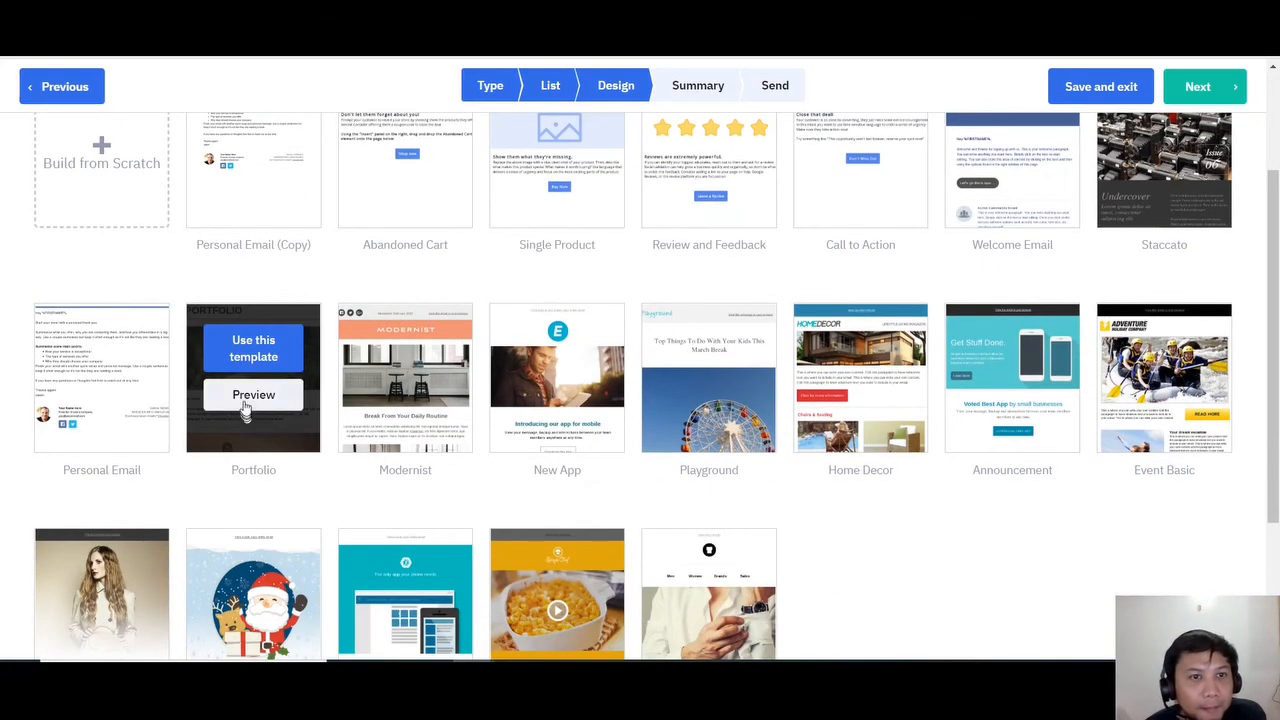
{"action": "scroll", "coordinate": [245, 410], "scroll_direction": "up", "scroll_amount": 2}
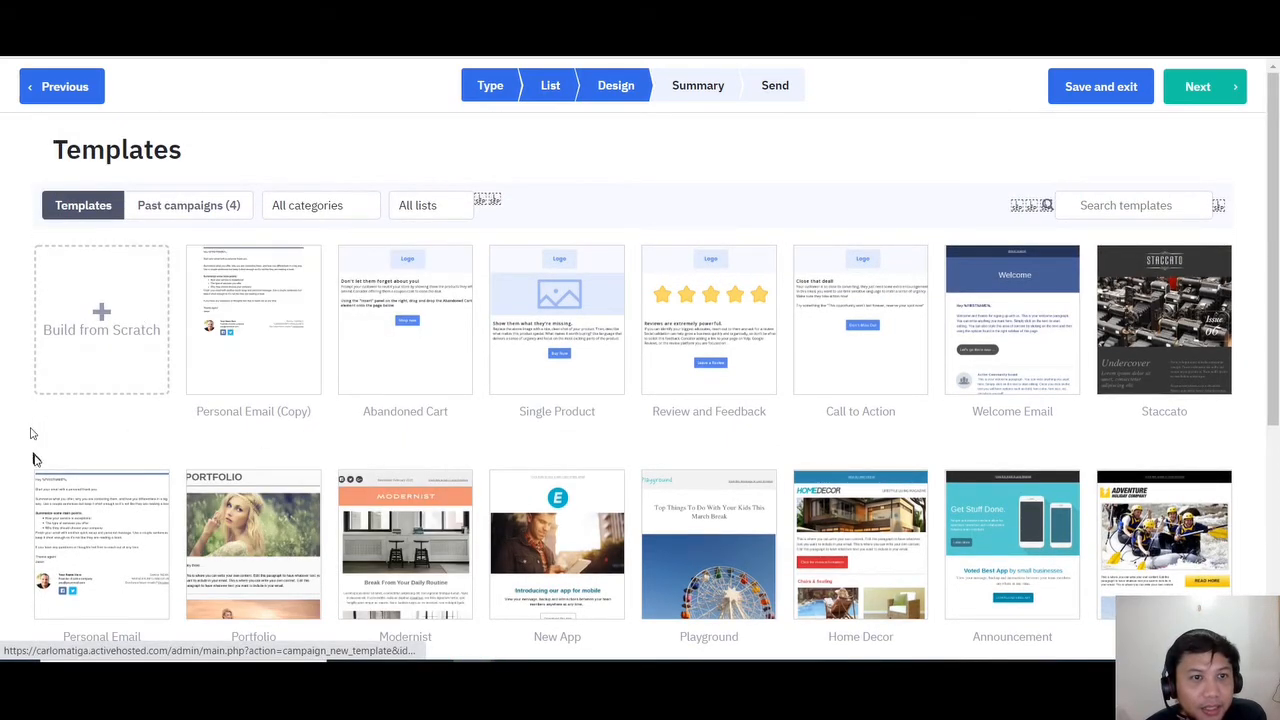
{"action": "mouse_move", "coordinate": [258, 395]}
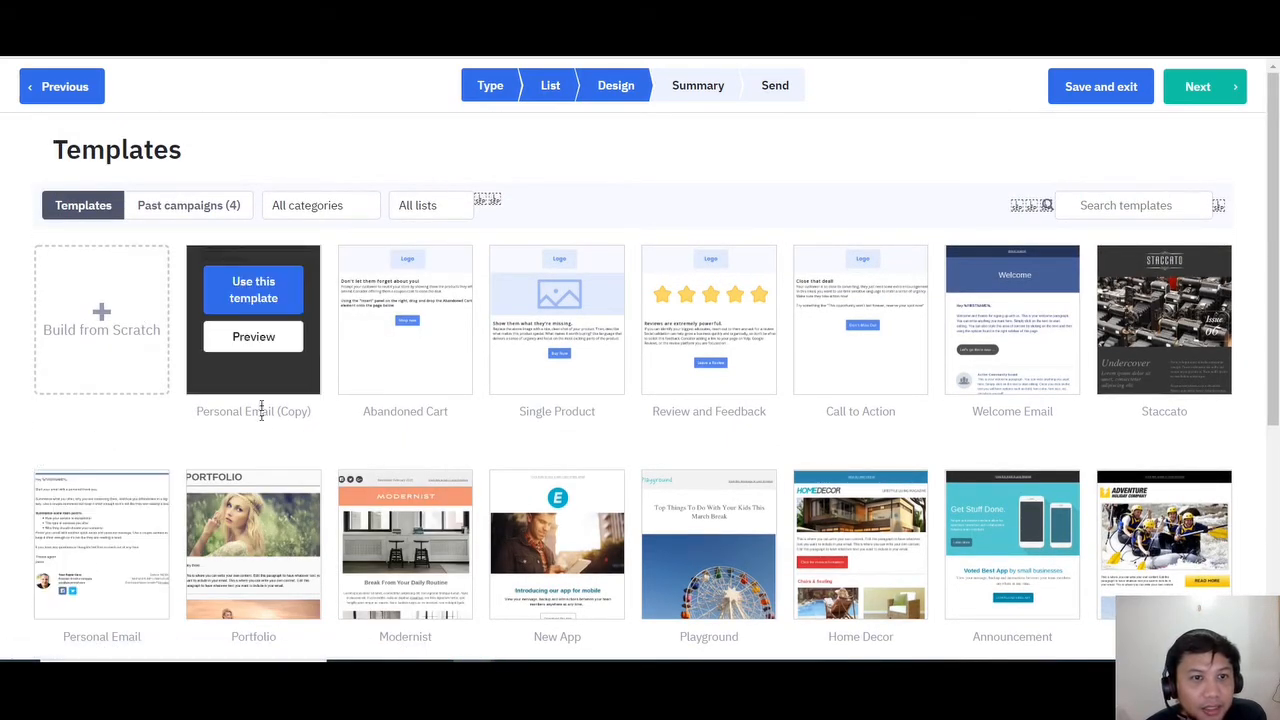
{"action": "left_click", "coordinate": [263, 288]}
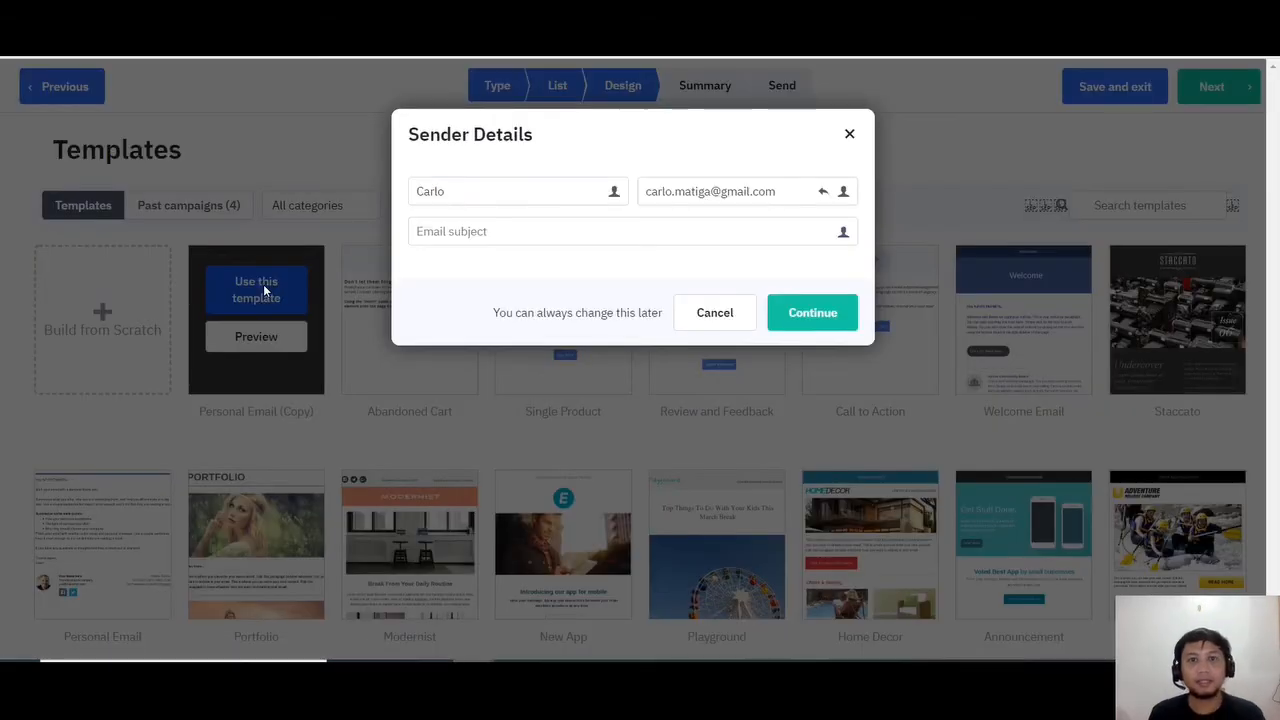
Cancel the sender details and look through the rest of the email templates
{"action": "left_click", "coordinate": [684, 305]}
{"action": "scroll", "coordinate": [686, 423], "scroll_direction": "down", "scroll_amount": 5}
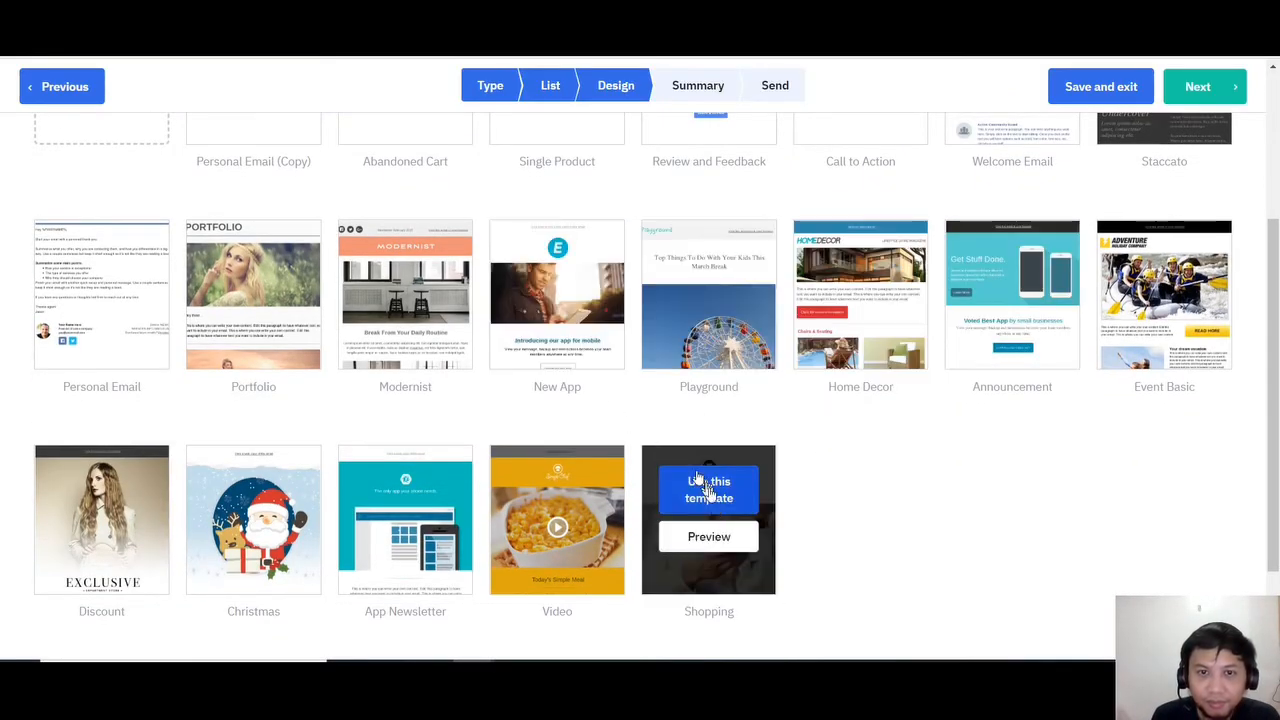
{"action": "scroll", "coordinate": [405, 320], "scroll_direction": "up", "scroll_amount": 1}
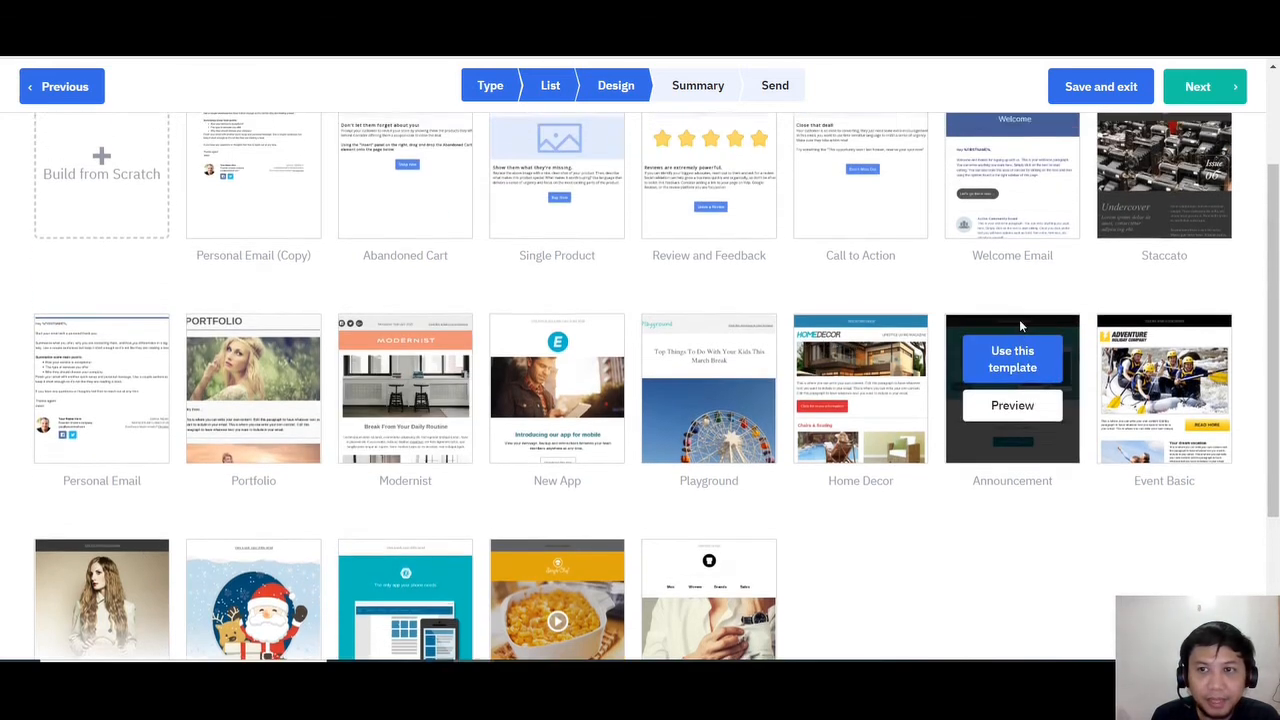
{"action": "scroll", "coordinate": [1019, 323], "scroll_direction": "up", "scroll_amount": 2}
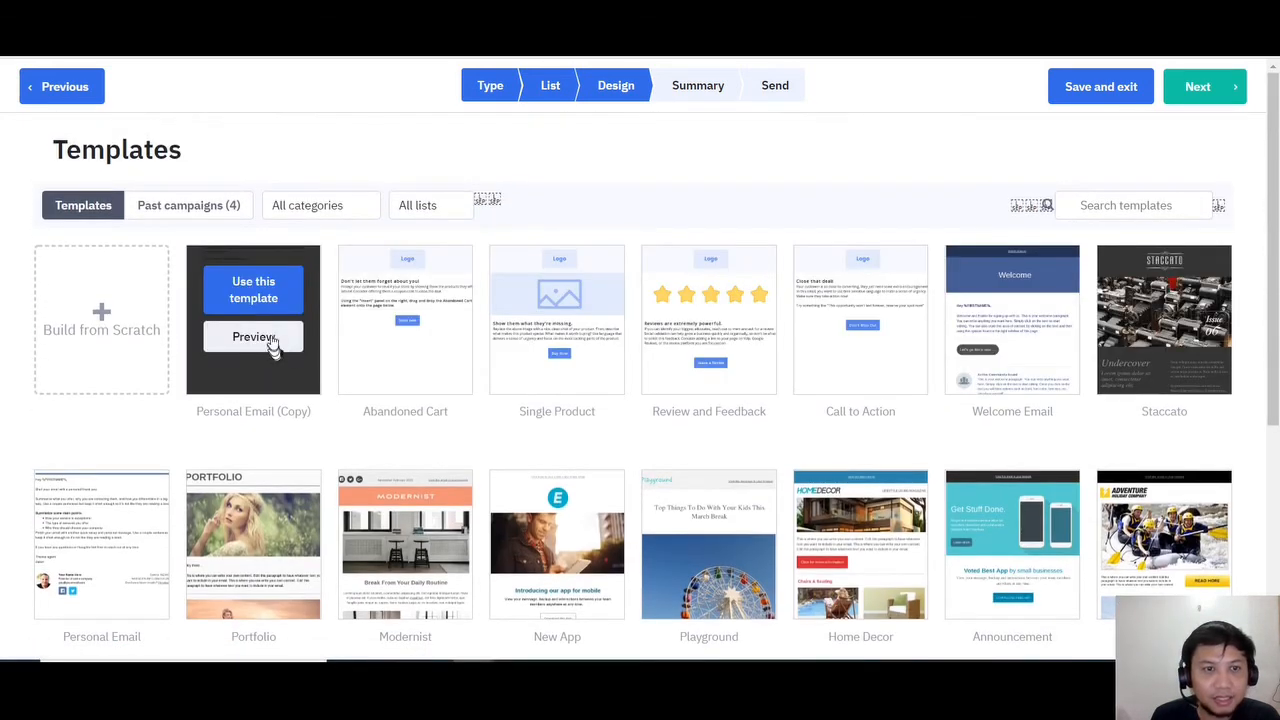
Use the Personal Email (Copy) template with the email subject "Welcome here's what to expect..." and continue to the email designer
{"action": "left_click", "coordinate": [258, 287]}
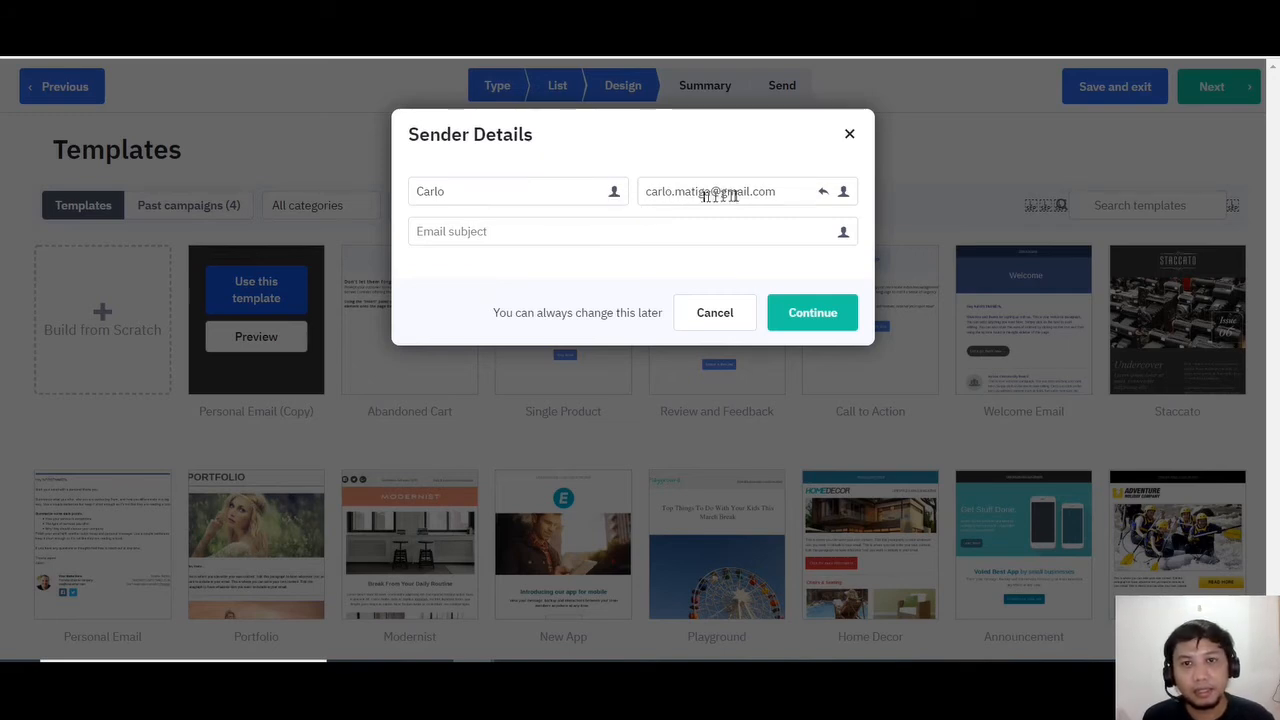
{"action": "left_click", "coordinate": [509, 191]}
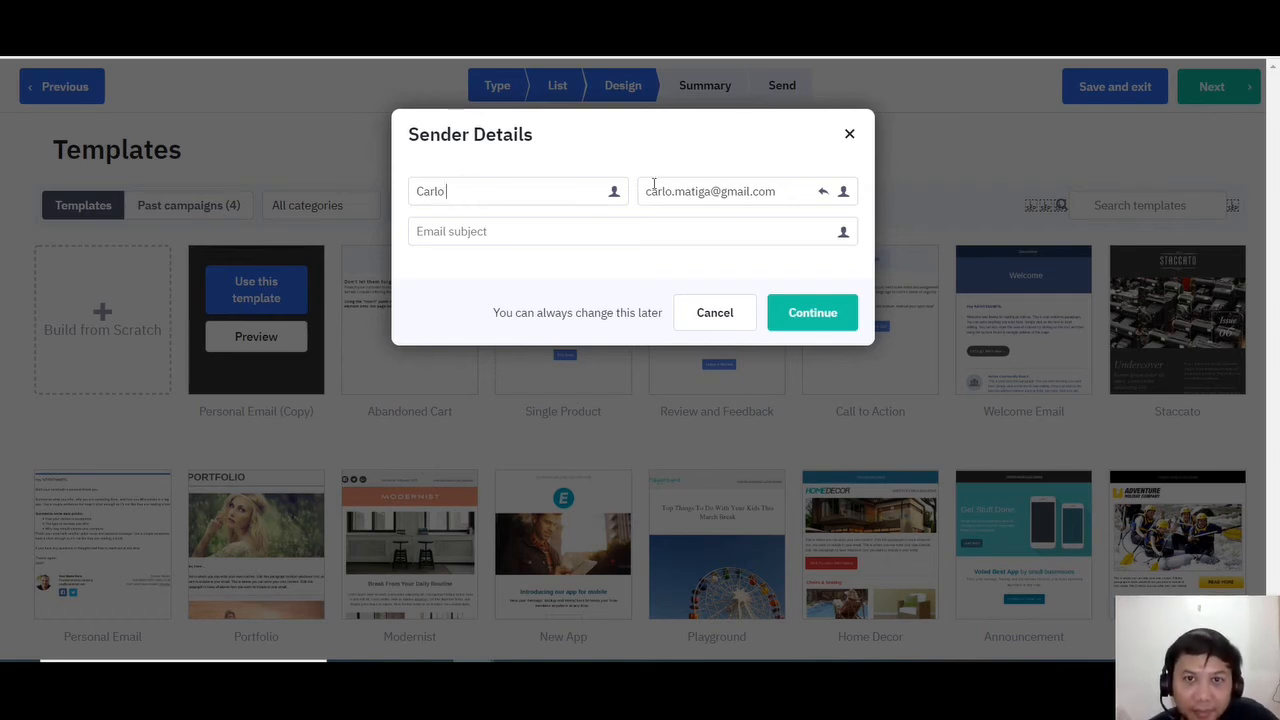
{"action": "left_click", "coordinate": [577, 233]}
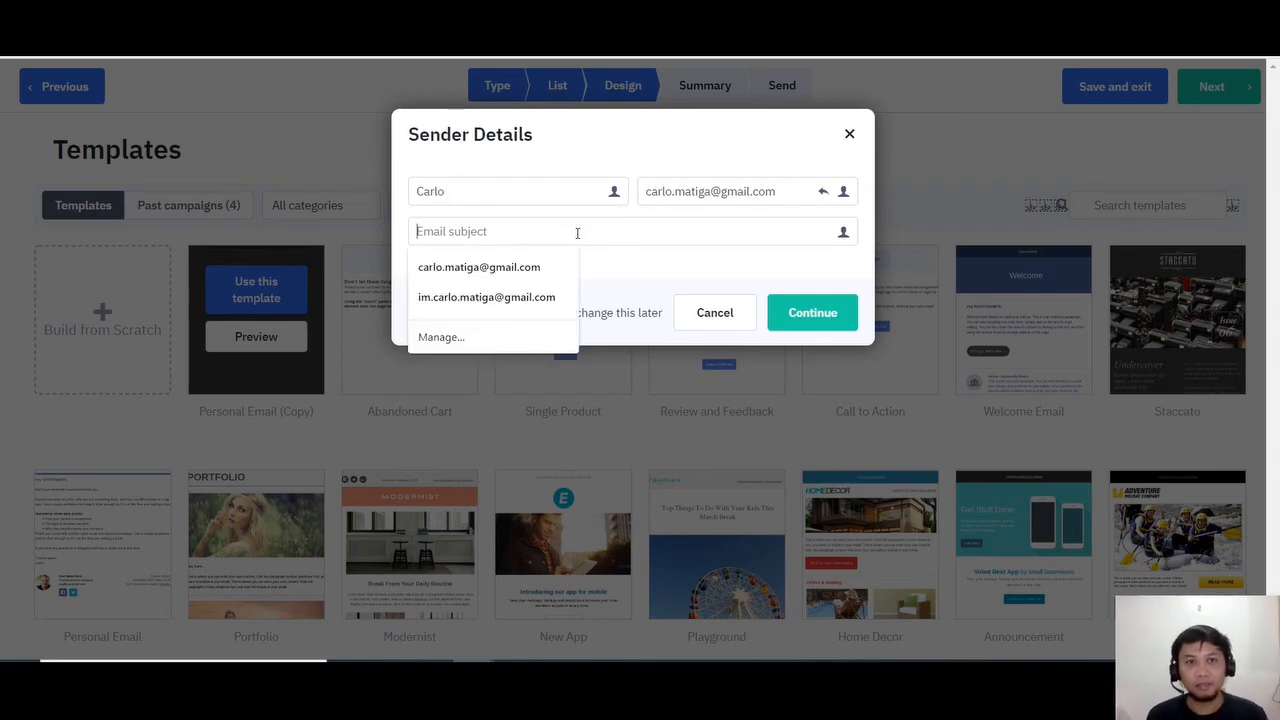
{"action": "type", "text": "W"}
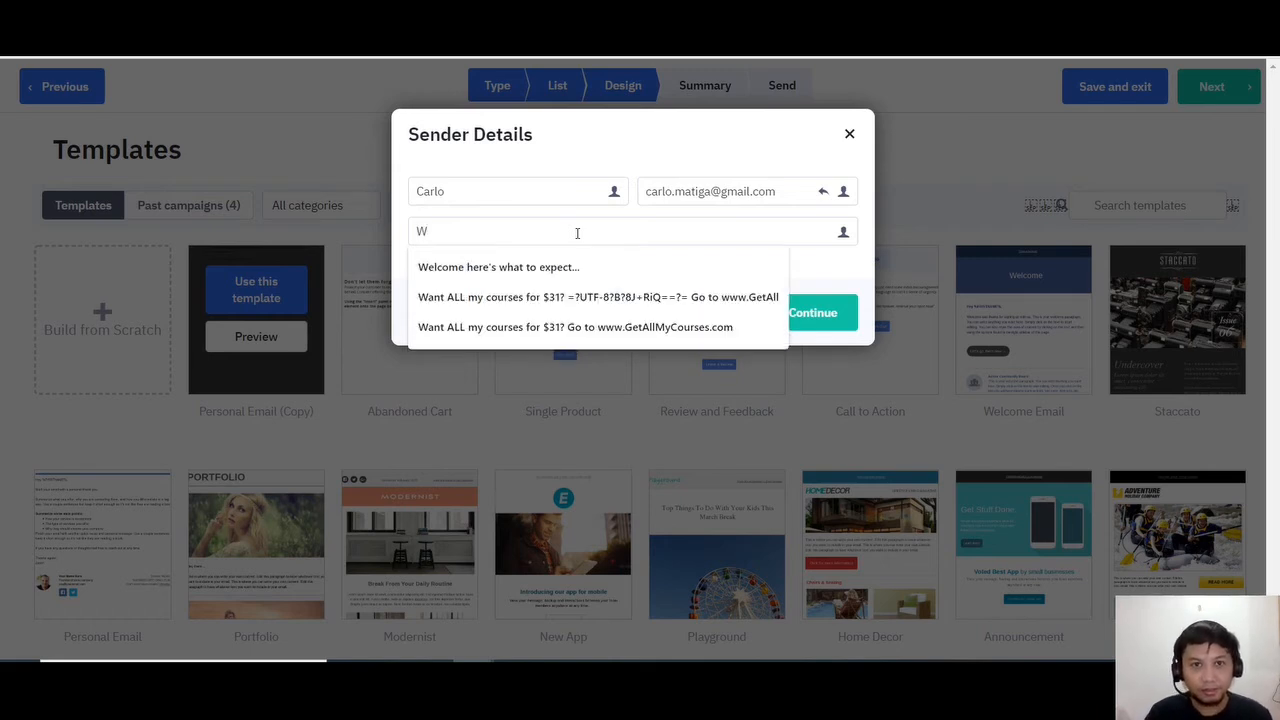
{"action": "key", "text": "Down"}
{"action": "key", "text": "Return"}
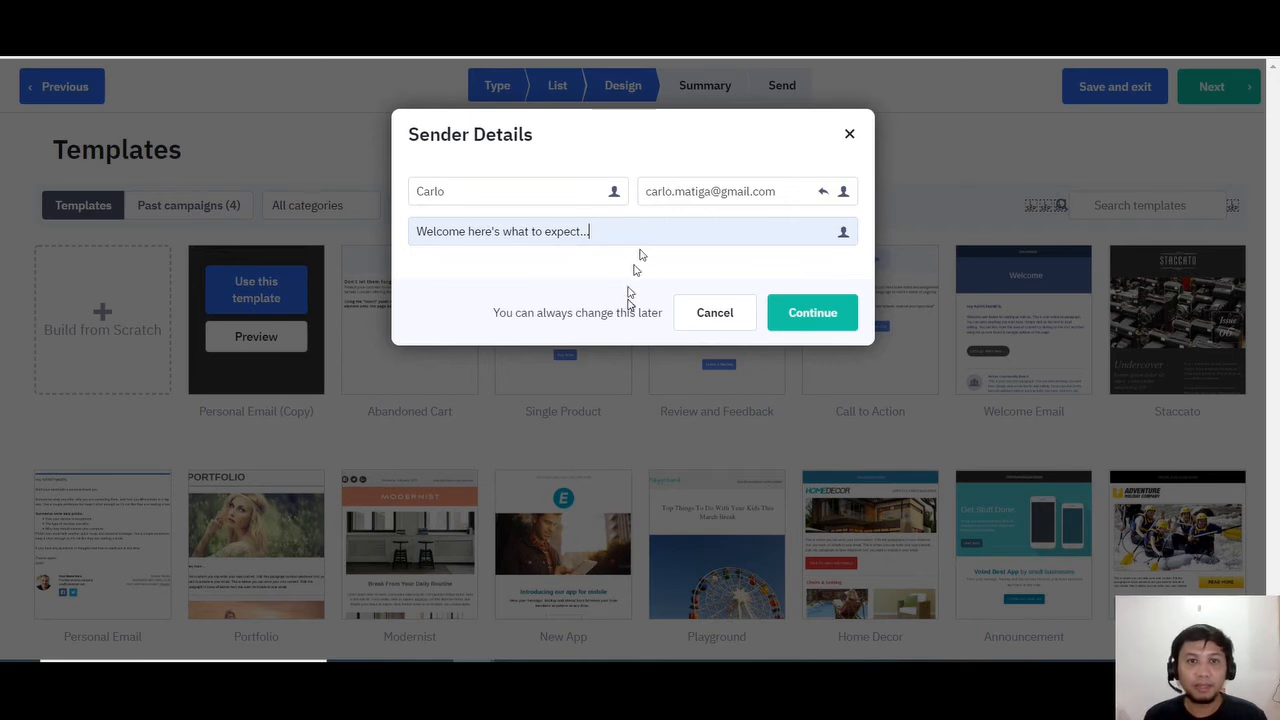
{"action": "left_click", "coordinate": [815, 310]}
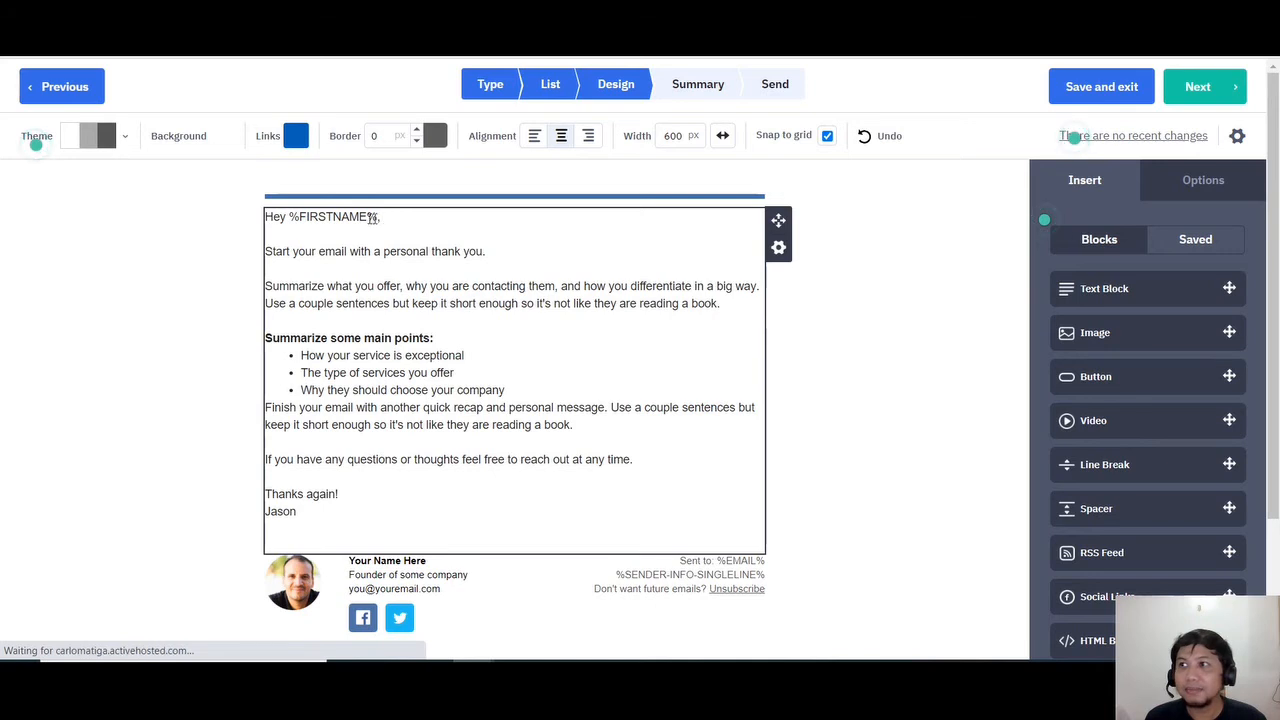
Examine the template's greeting with the first-name tag, its placeholder message and the sender footer
{"action": "left_click", "coordinate": [323, 216]}
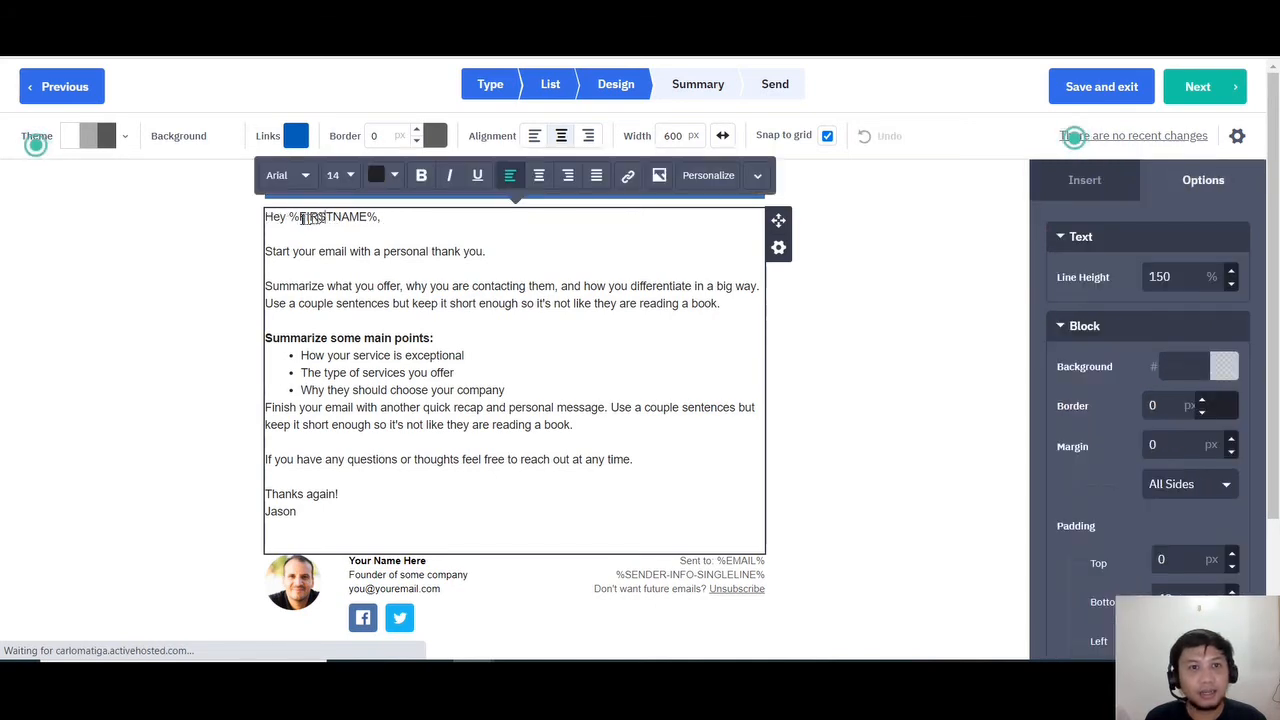
{"action": "left_click", "coordinate": [397, 217]}
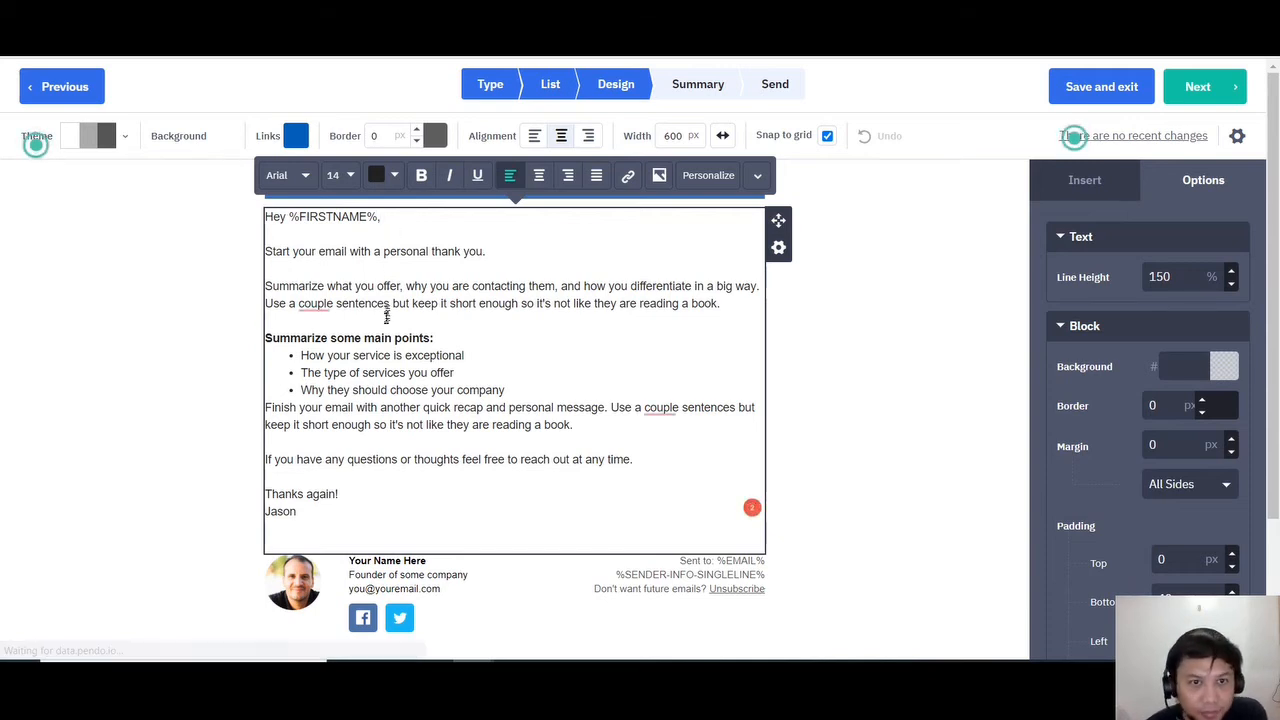
{"action": "scroll", "coordinate": [409, 385], "scroll_direction": "down", "scroll_amount": 2}
{"action": "scroll", "coordinate": [409, 385], "scroll_direction": "up", "scroll_amount": 2}
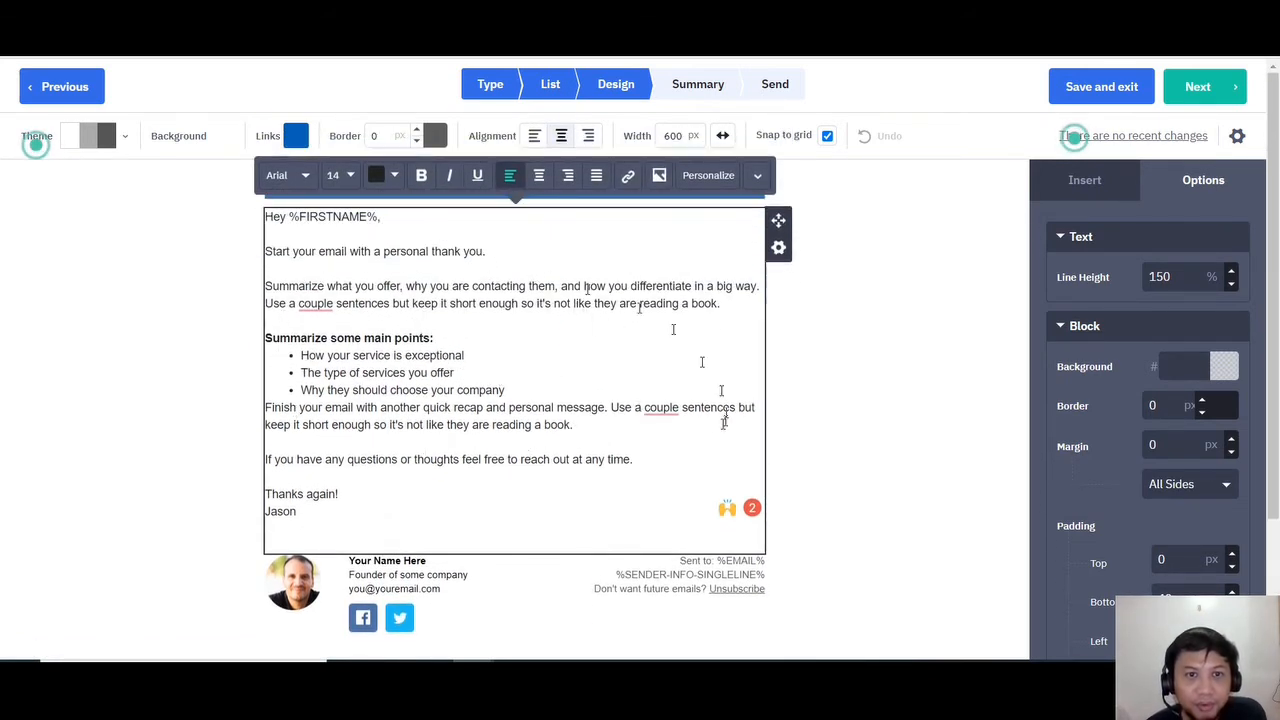
{"action": "scroll", "coordinate": [826, 340], "scroll_direction": "down", "scroll_amount": 2}
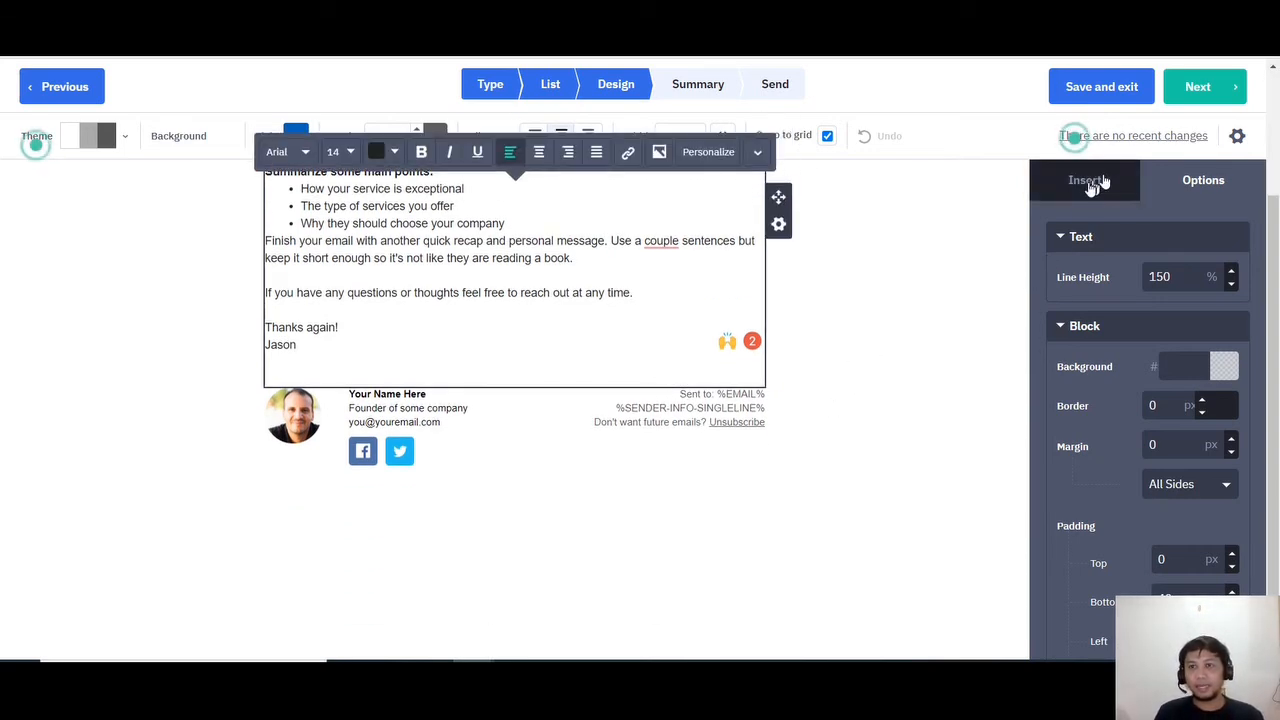
Add a button block between the message text and the sender footer
{"action": "left_click", "coordinate": [1091, 185]}
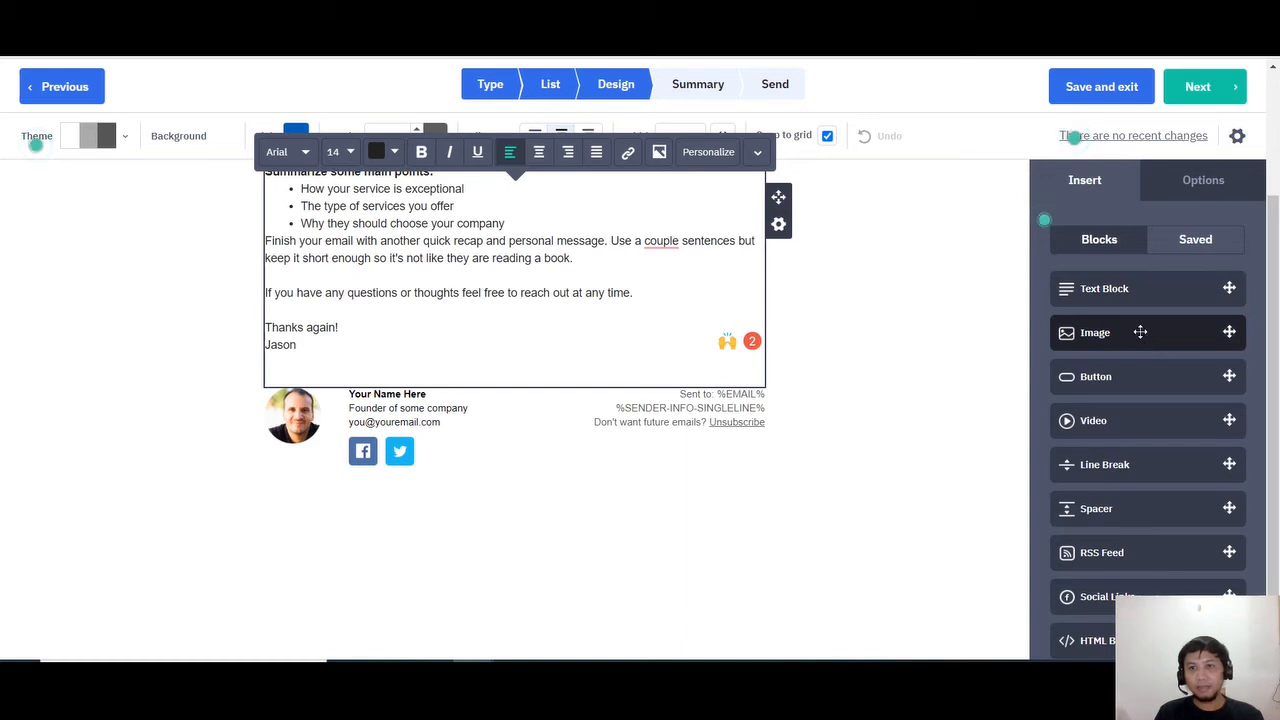
{"action": "scroll", "coordinate": [1140, 332], "scroll_direction": "down", "scroll_amount": 1}
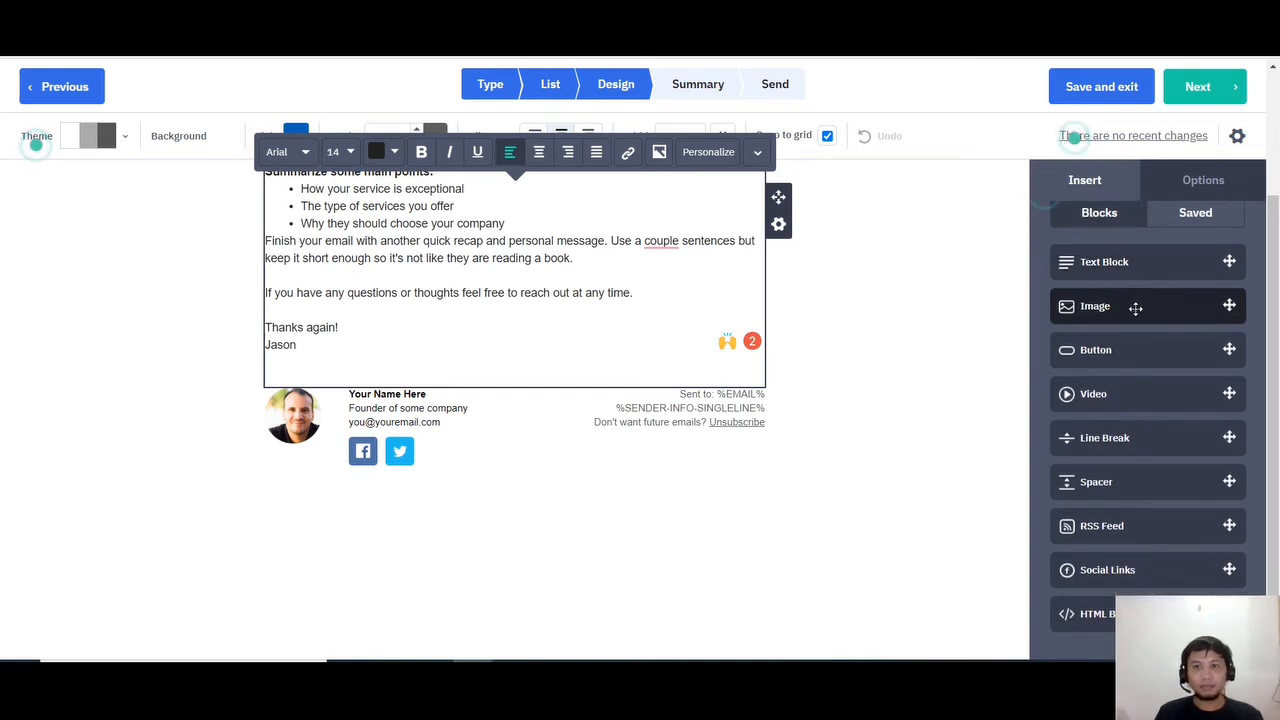
{"action": "scroll", "coordinate": [1137, 355], "scroll_direction": "down", "scroll_amount": 1}
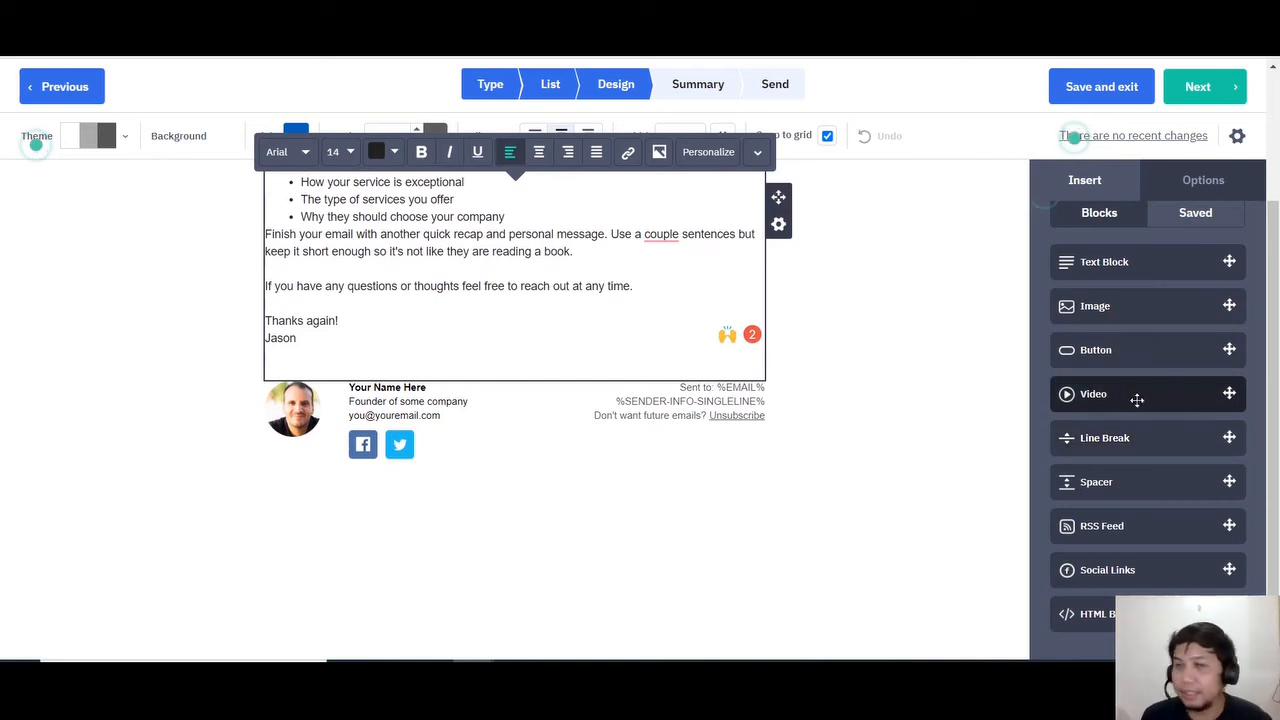
{"action": "scroll", "coordinate": [688, 369], "scroll_direction": "up", "scroll_amount": 5}
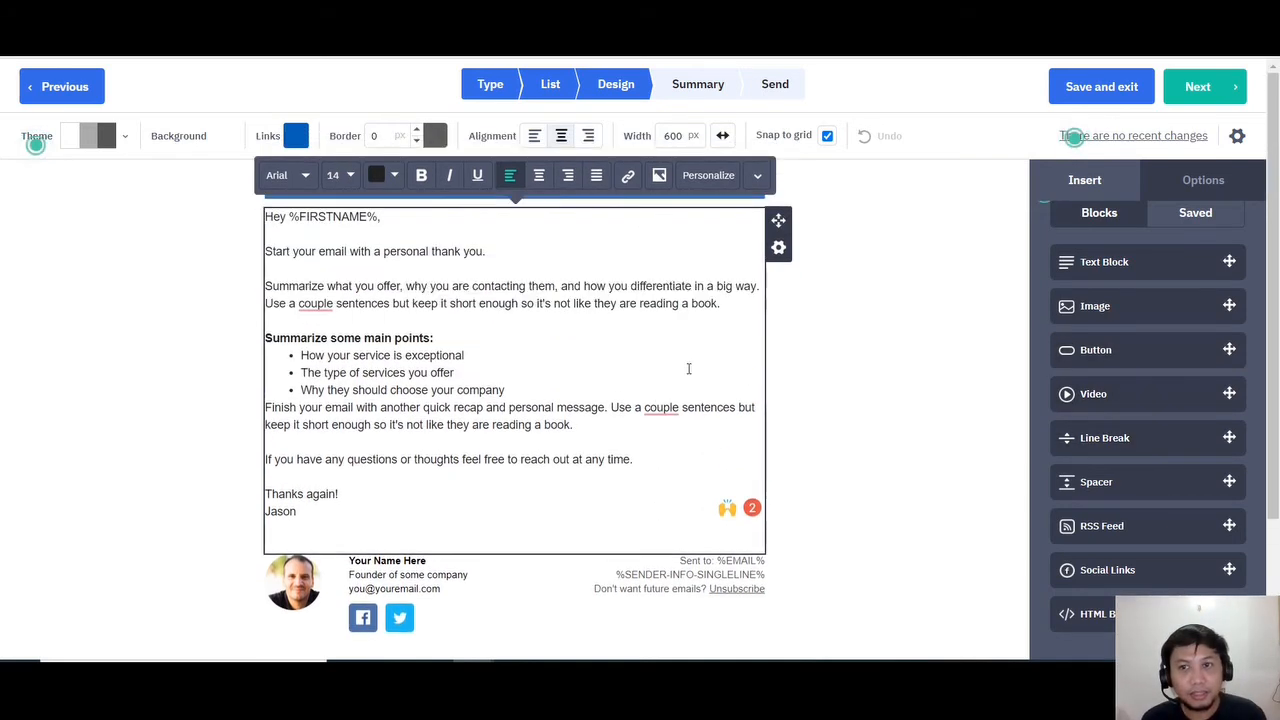
{"action": "scroll", "coordinate": [738, 385], "scroll_direction": "down", "scroll_amount": 5}
{"action": "scroll", "coordinate": [945, 373], "scroll_direction": "up", "scroll_amount": 5}
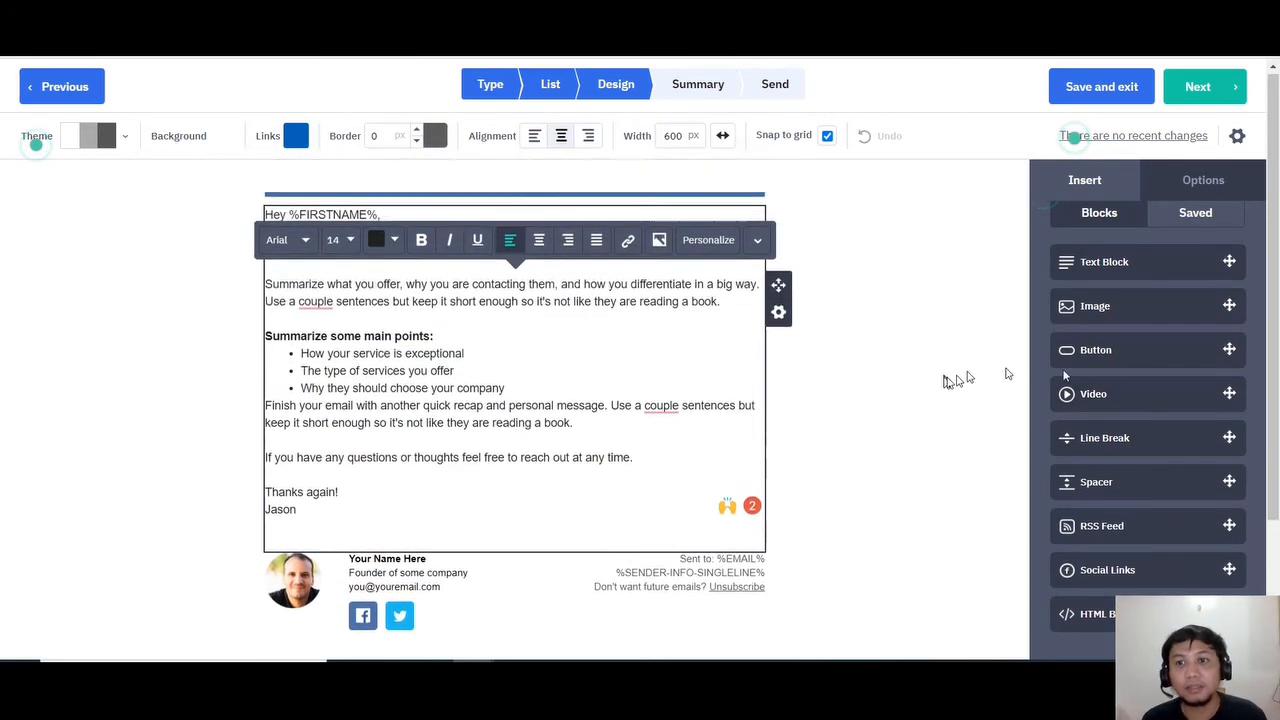
{"action": "mouse_move", "coordinate": [1117, 368]}
{"action": "left_mouse_down"}
{"action": "mouse_move", "coordinate": [857, 531]}
{"action": "mouse_move", "coordinate": [714, 571]}
{"action": "mouse_move", "coordinate": [503, 565]}
{"action": "mouse_move", "coordinate": [503, 553]}
{"action": "mouse_move", "coordinate": [522, 558]}
{"action": "mouse_move", "coordinate": [522, 530]}
{"action": "left_mouse_up"}
{"action": "scroll", "coordinate": [860, 470], "scroll_direction": "down", "scroll_amount": 2}
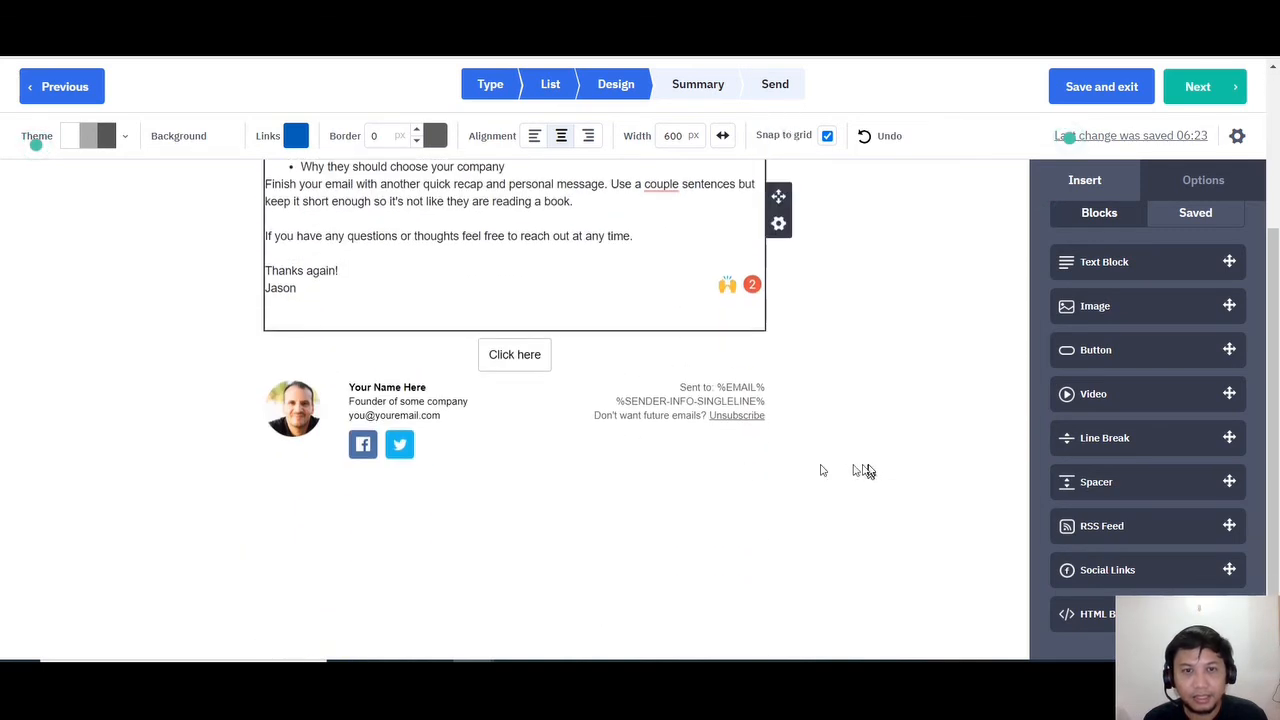
Sample the green of the Next button with the color picker and set the "Click here" button's background to 19CCA3
{"action": "left_click", "coordinate": [629, 354]}
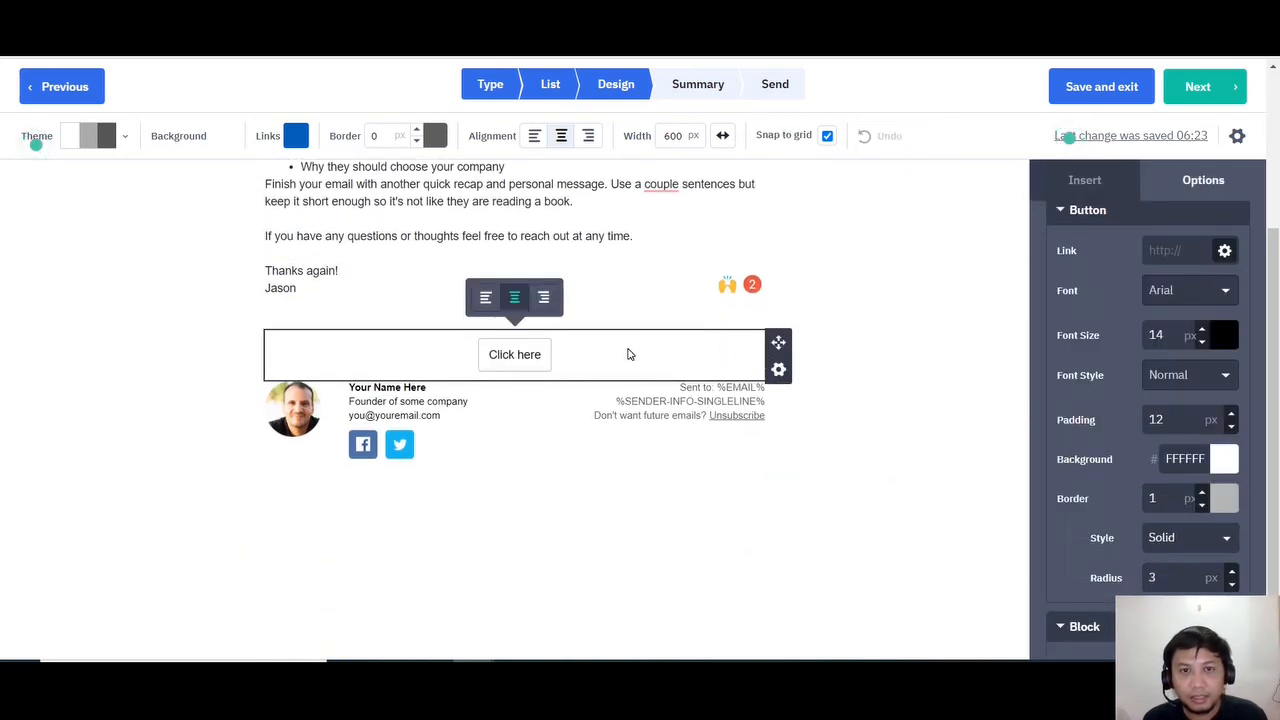
{"action": "left_click", "coordinate": [727, 285]}
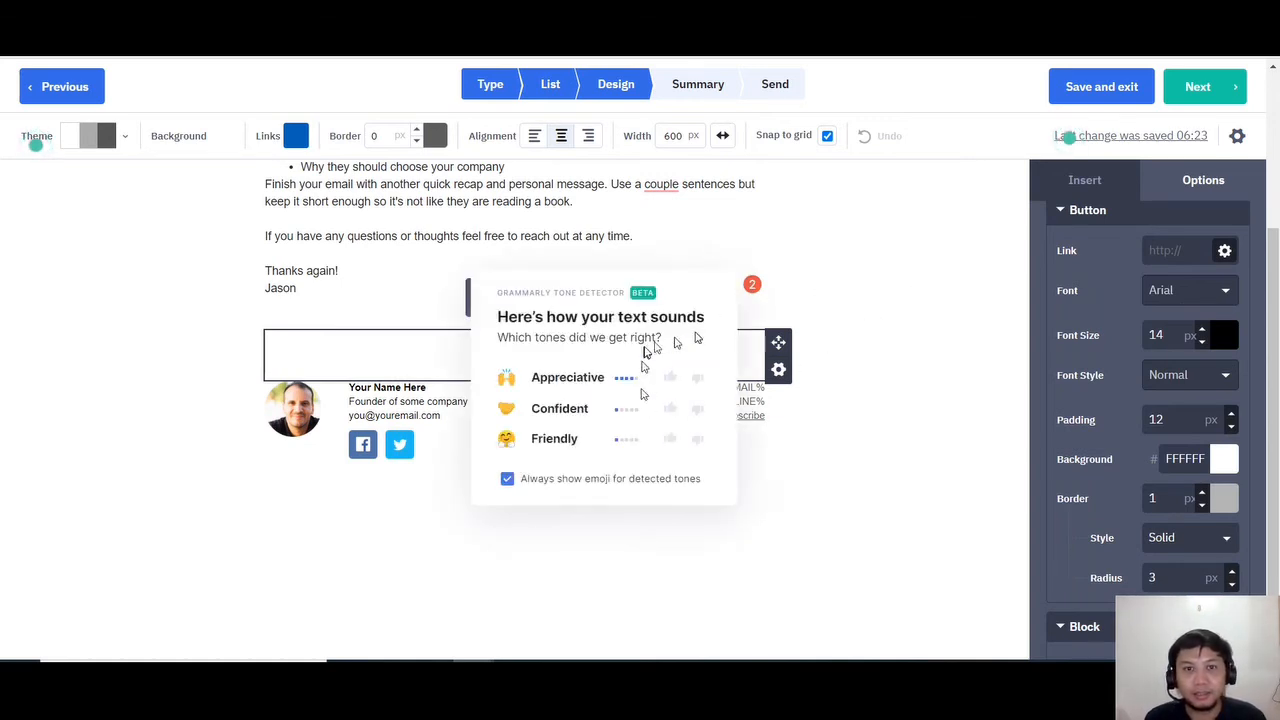
{"action": "left_click", "coordinate": [858, 307]}
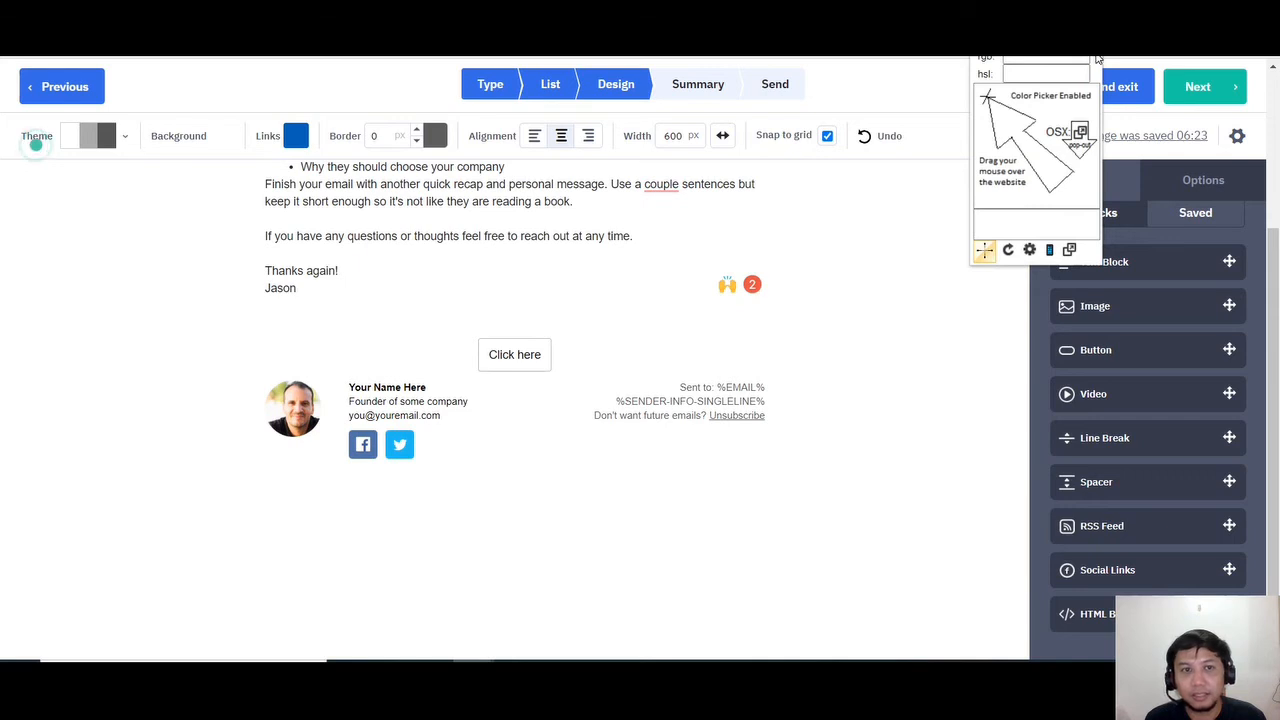
{"action": "left_click", "coordinate": [1195, 88]}
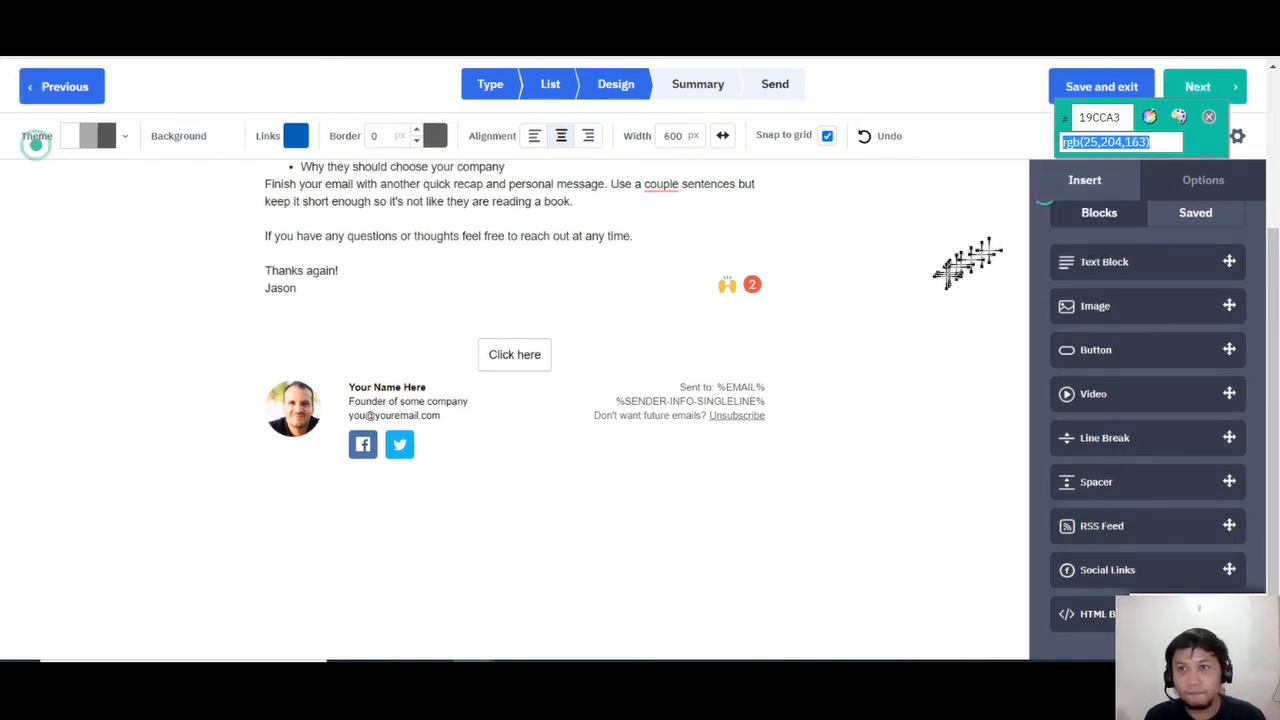
{"action": "left_click", "coordinate": [529, 355]}
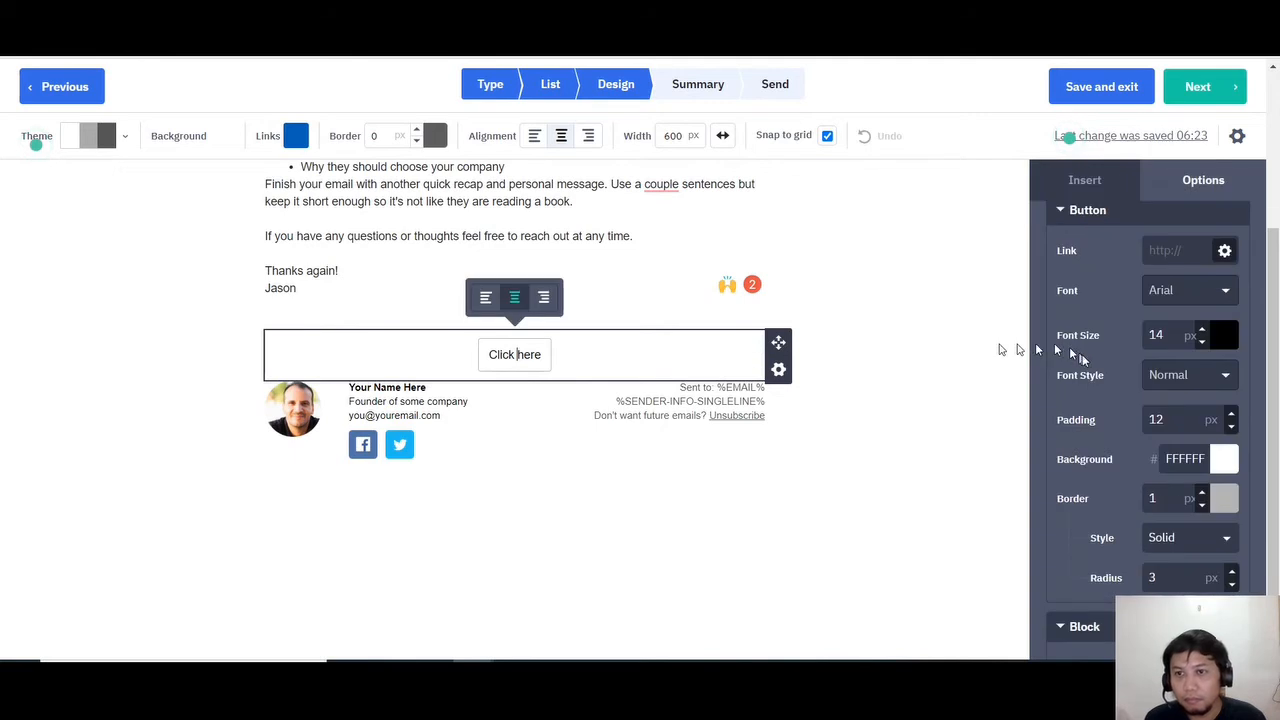
{"action": "double_click", "coordinate": [1186, 462]}
{"action": "type", "text": "19CCA3"}
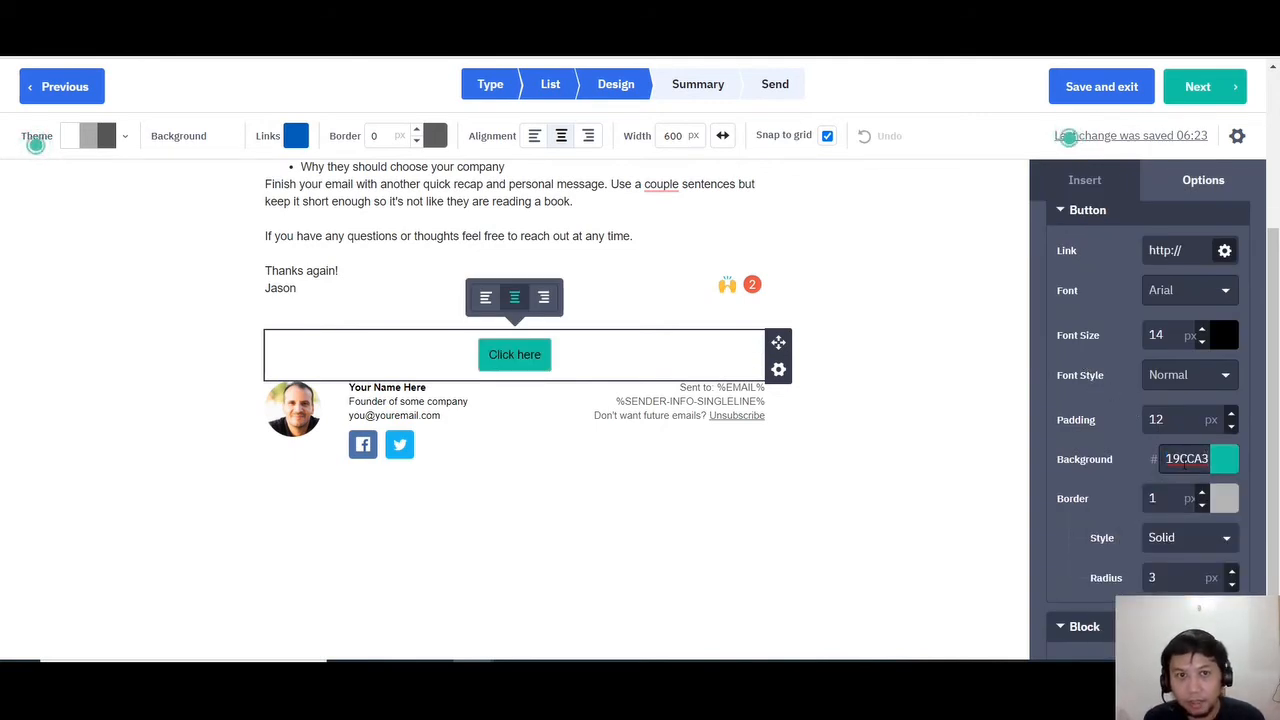
{"action": "left_click", "coordinate": [948, 351]}
{"action": "left_click", "coordinate": [541, 356]}
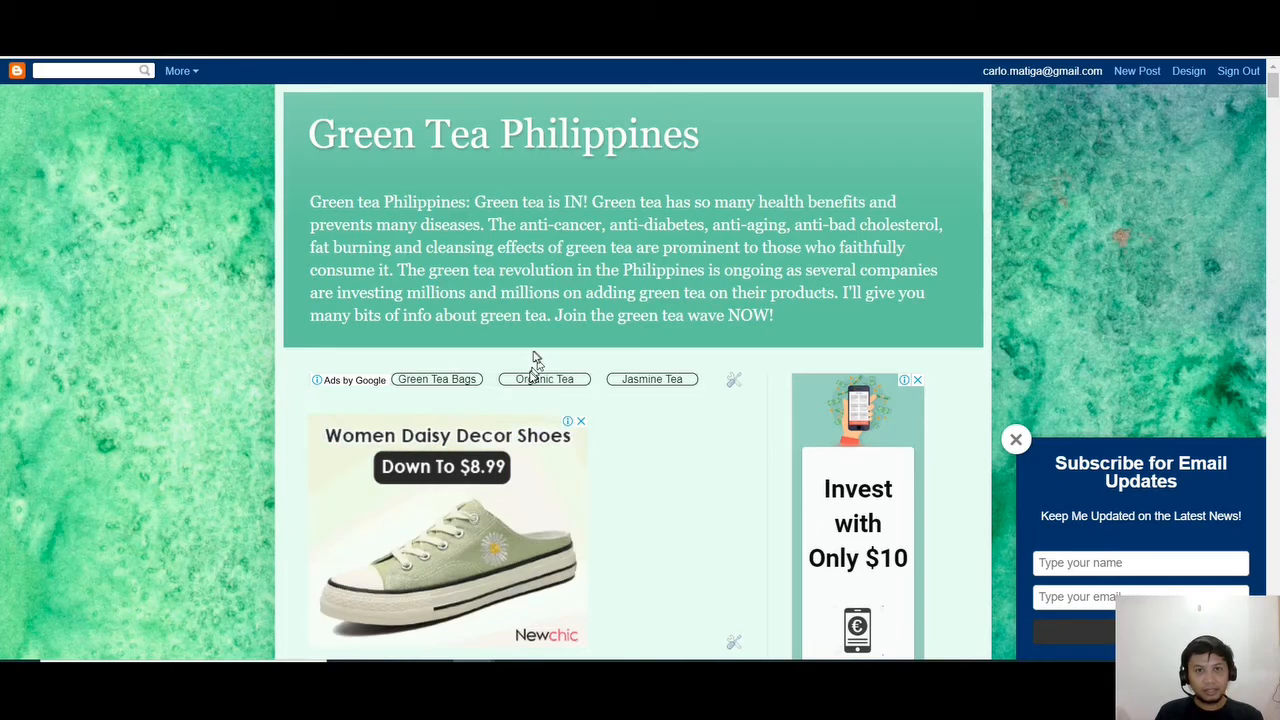
On the Green Tea Philippines blog, open the post "7 interesting and "would like to try" products mixed with Green Tea" and copy its address
{"action": "scroll", "coordinate": [528, 385], "scroll_direction": "down", "scroll_amount": 5}
{"action": "scroll", "coordinate": [528, 385], "scroll_direction": "down", "scroll_amount": 20}
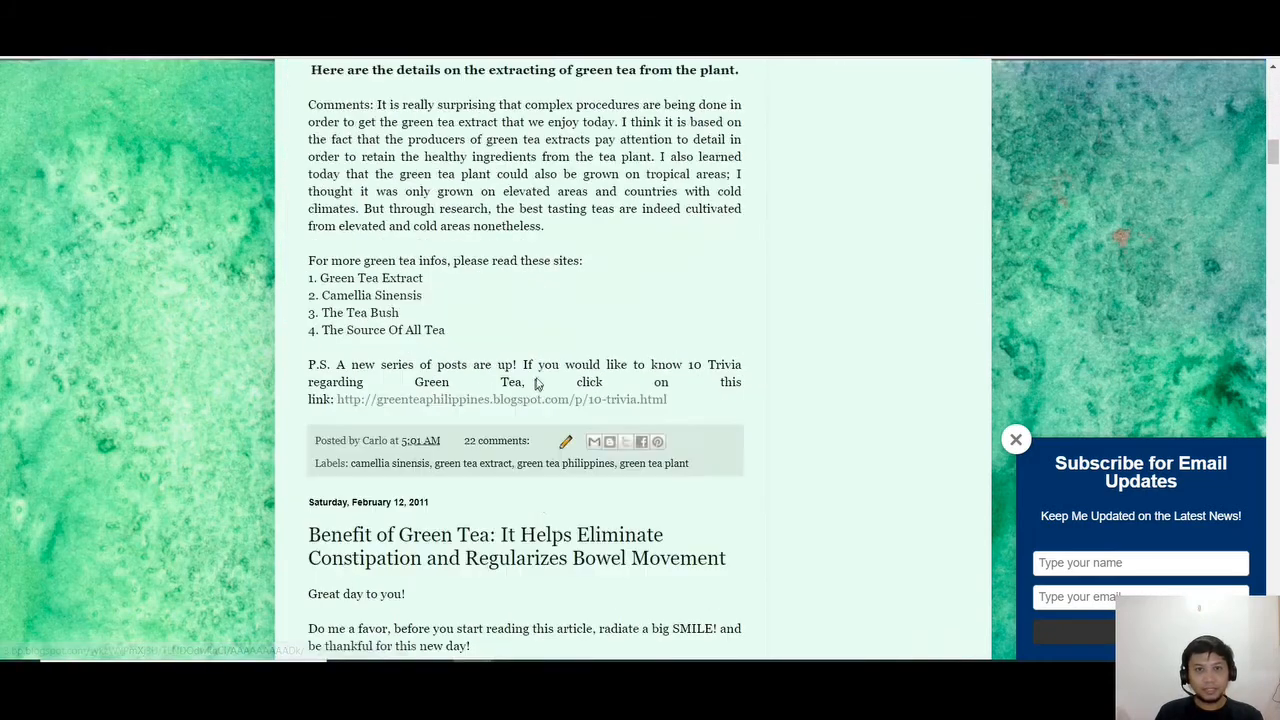
{"action": "scroll", "coordinate": [530, 420], "scroll_direction": "up", "scroll_amount": 10}
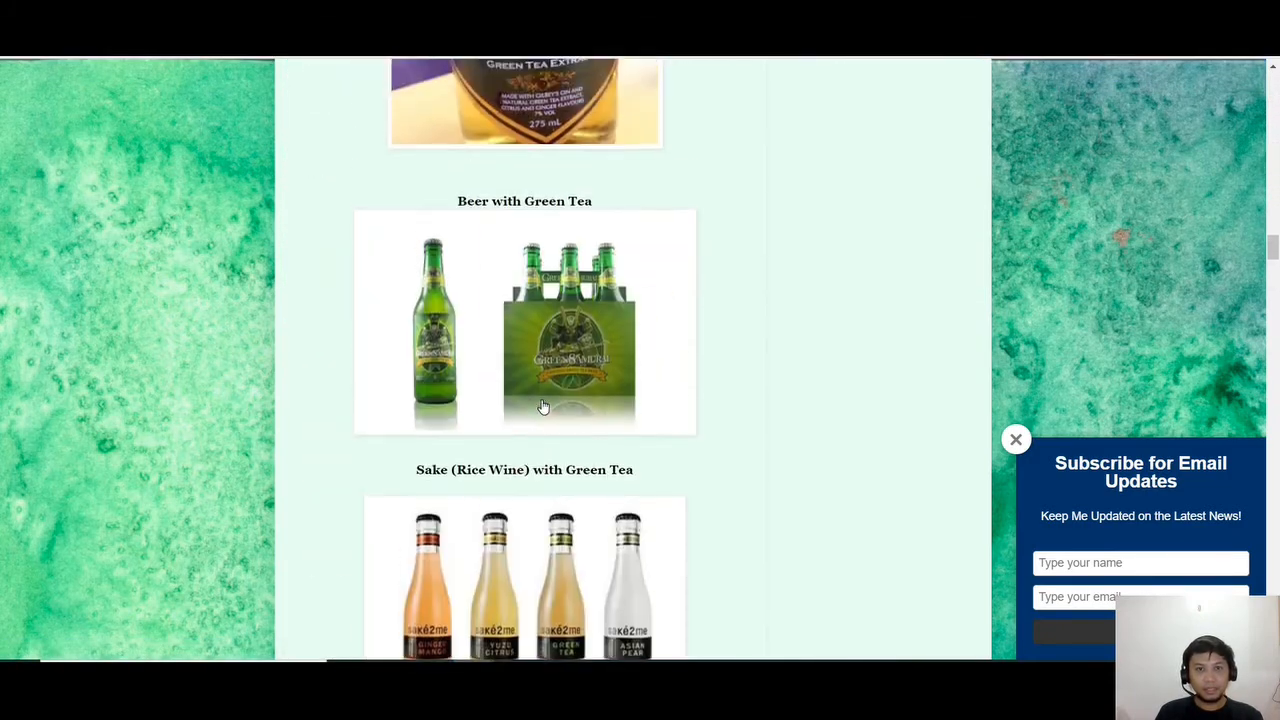
{"action": "scroll", "coordinate": [505, 441], "scroll_direction": "down", "scroll_amount": 2}
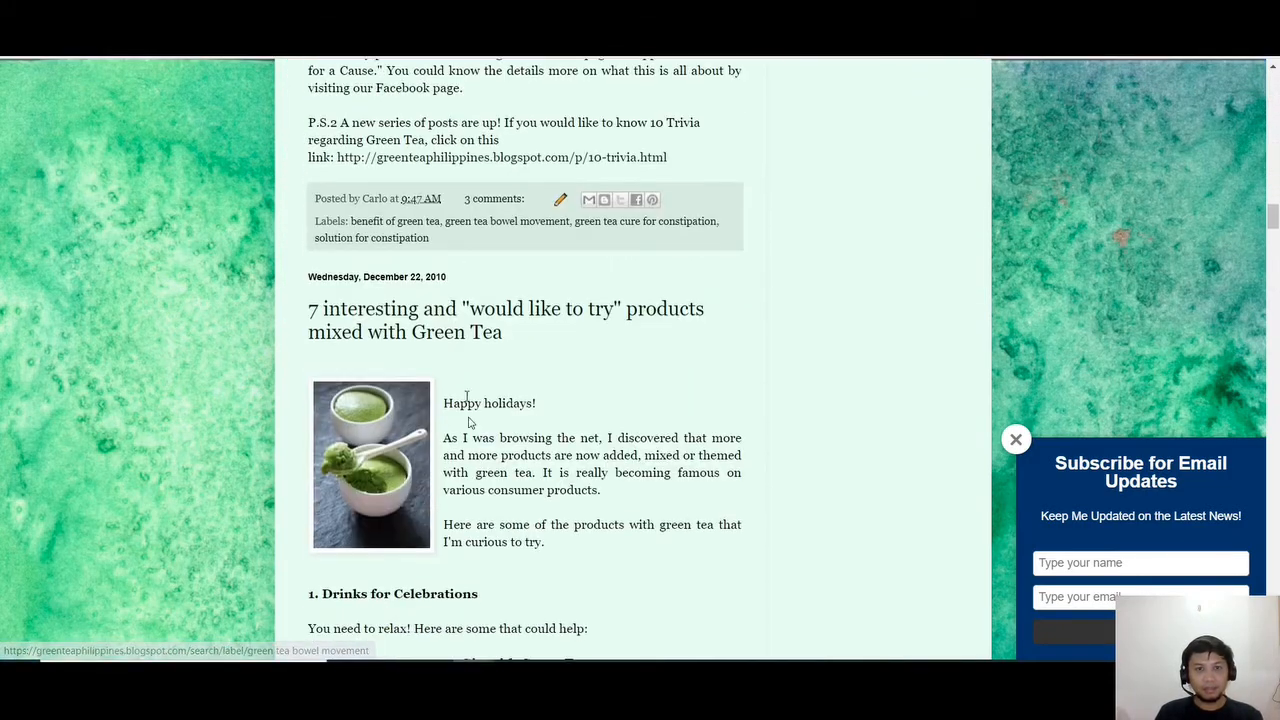
{"action": "right_click", "coordinate": [477, 316]}
{"action": "left_click", "coordinate": [479, 321]}
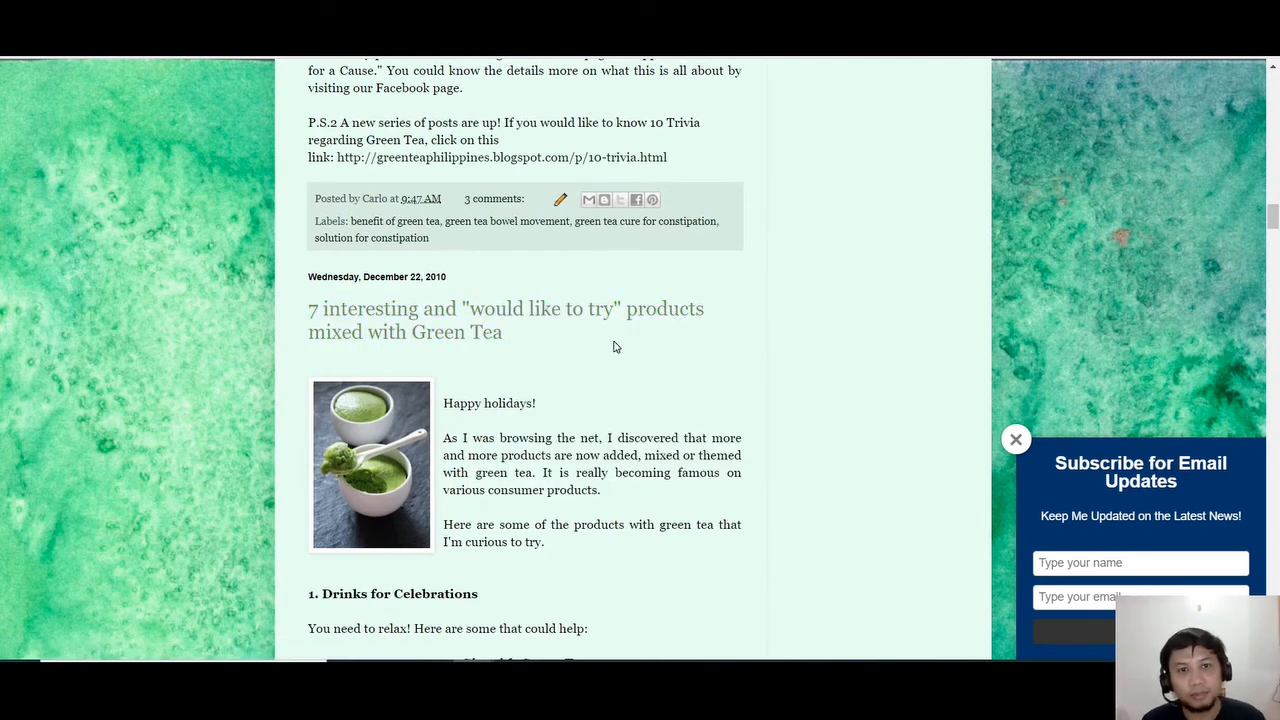
{"action": "left_click", "coordinate": [636, 12]}
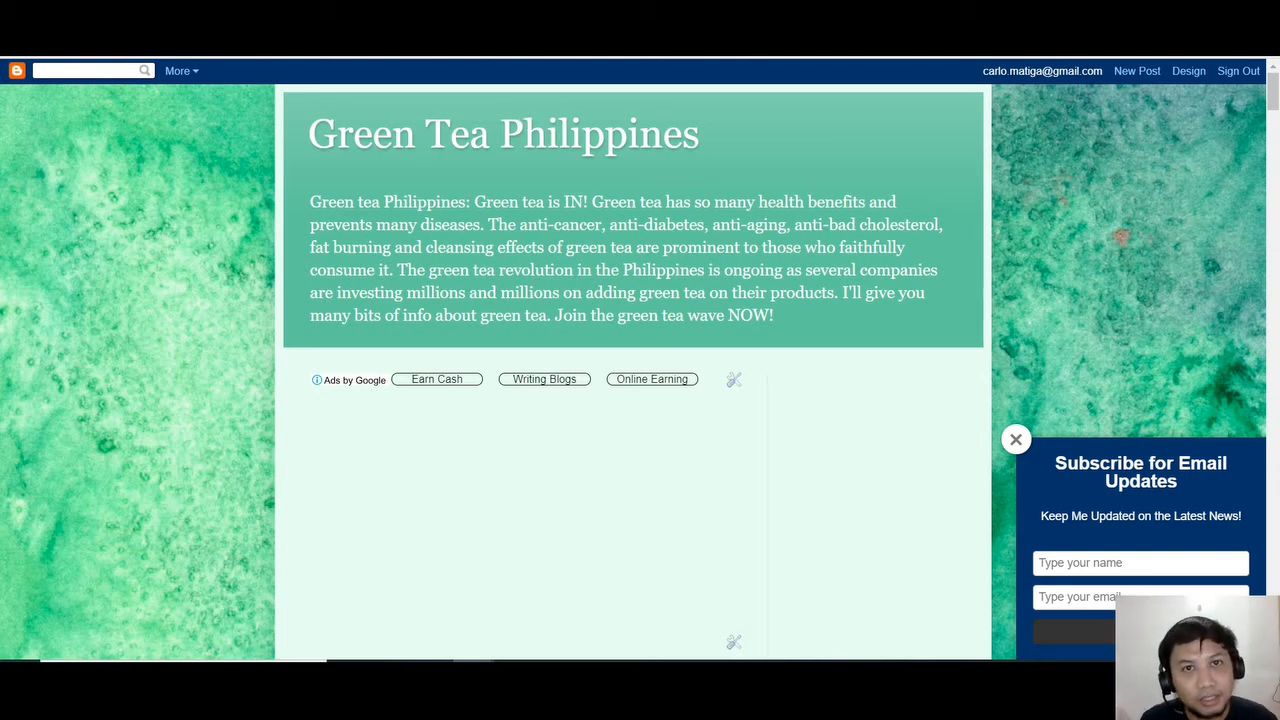
{"action": "scroll", "coordinate": [429, 191], "scroll_direction": "down", "scroll_amount": 5}
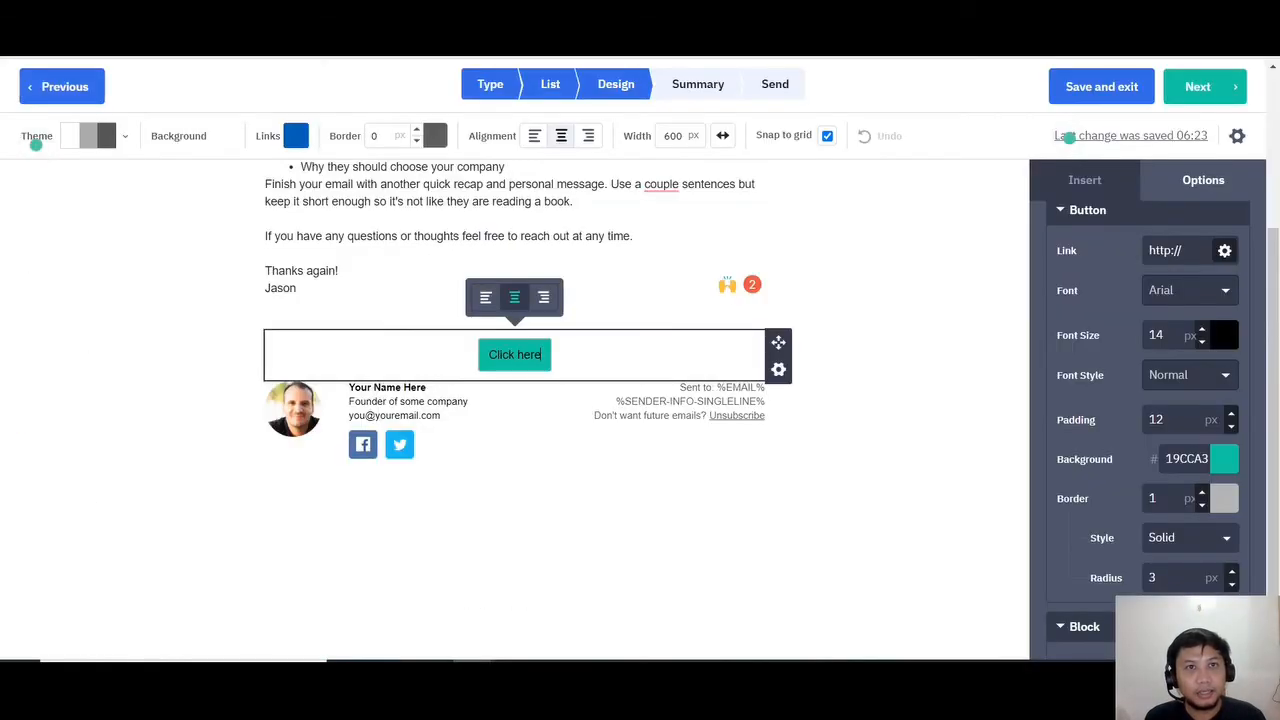
Replace the "Click here" button's link with the copied https address of the blog post
{"action": "left_click", "coordinate": [1176, 251]}
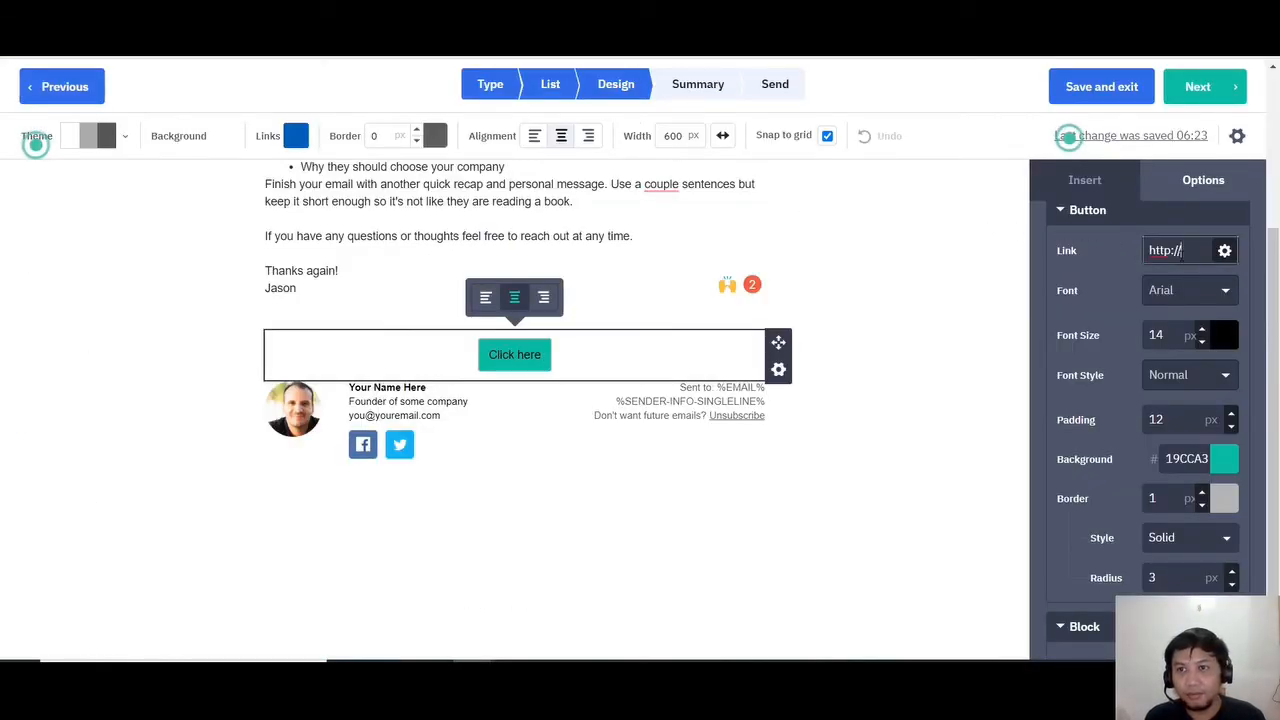
{"action": "key", "text": "ctrl+a"}
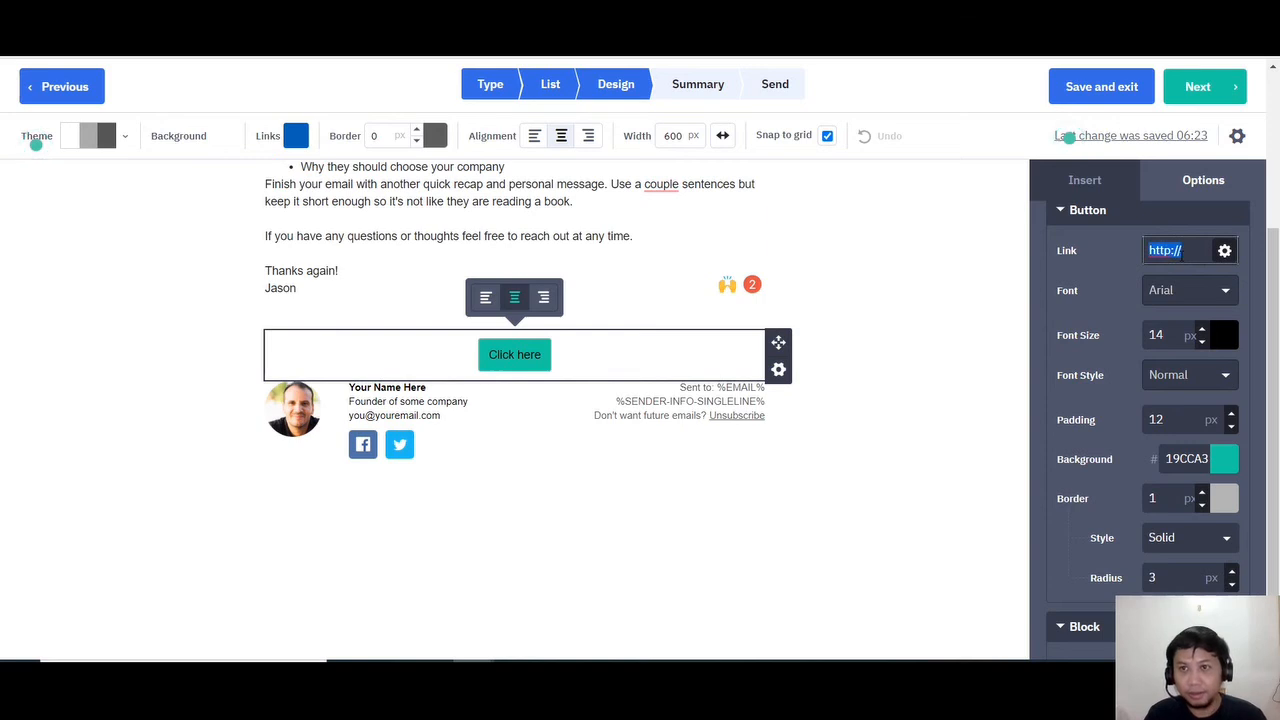
{"action": "key", "text": "BackSpace"}
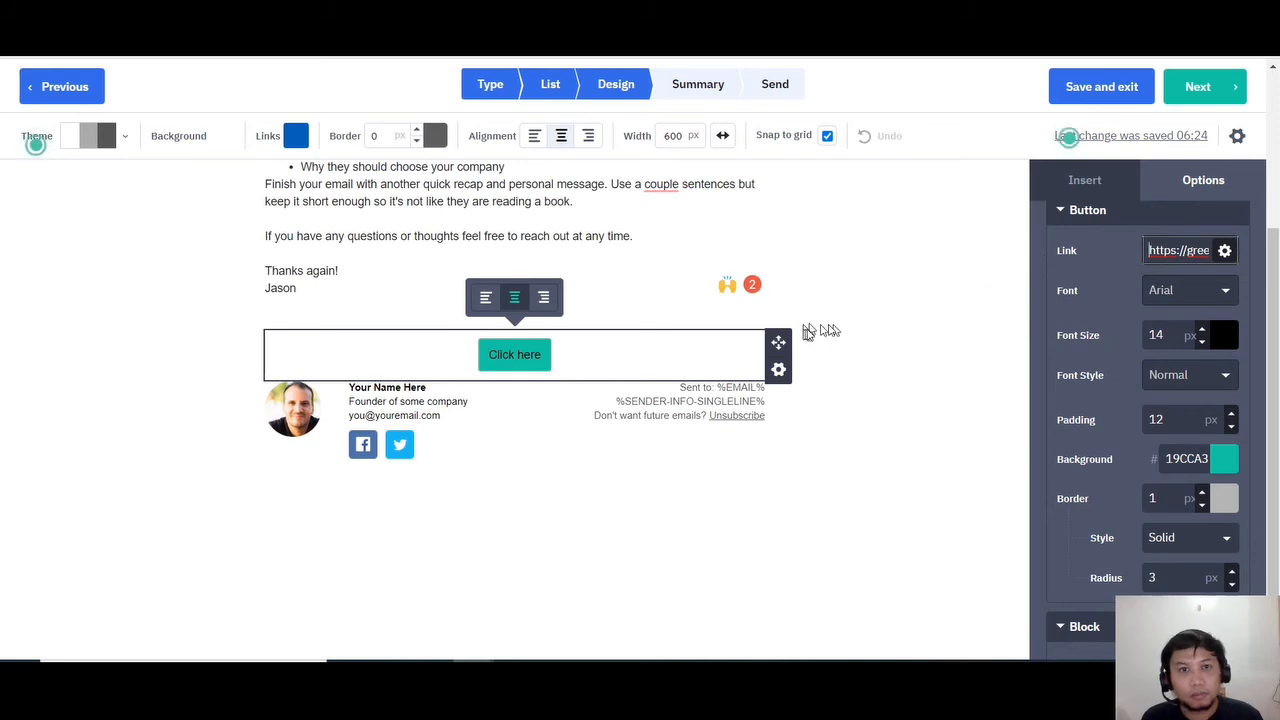
Deselect the button block, check the finished email layout and proceed to the campaign summary
{"action": "left_click", "coordinate": [933, 344]}
{"action": "scroll", "coordinate": [866, 381], "scroll_direction": "up", "scroll_amount": 3}
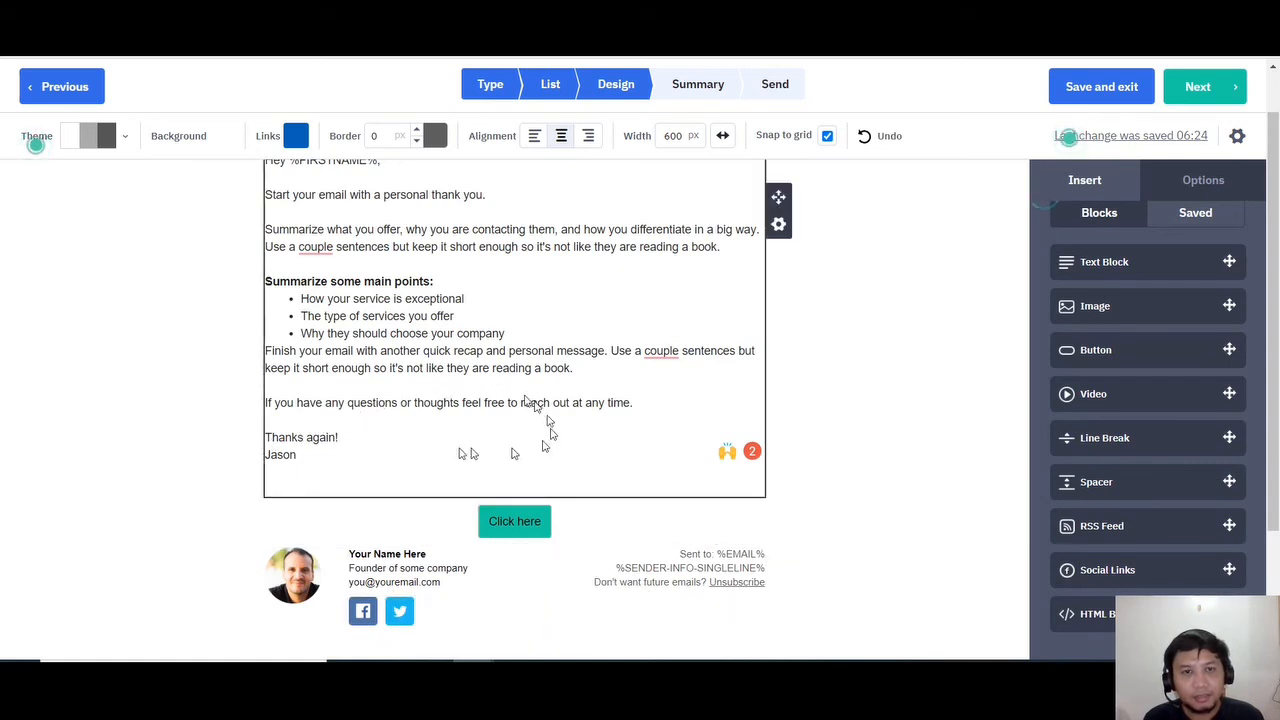
{"action": "scroll", "coordinate": [500, 440], "scroll_direction": "up", "scroll_amount": 1}
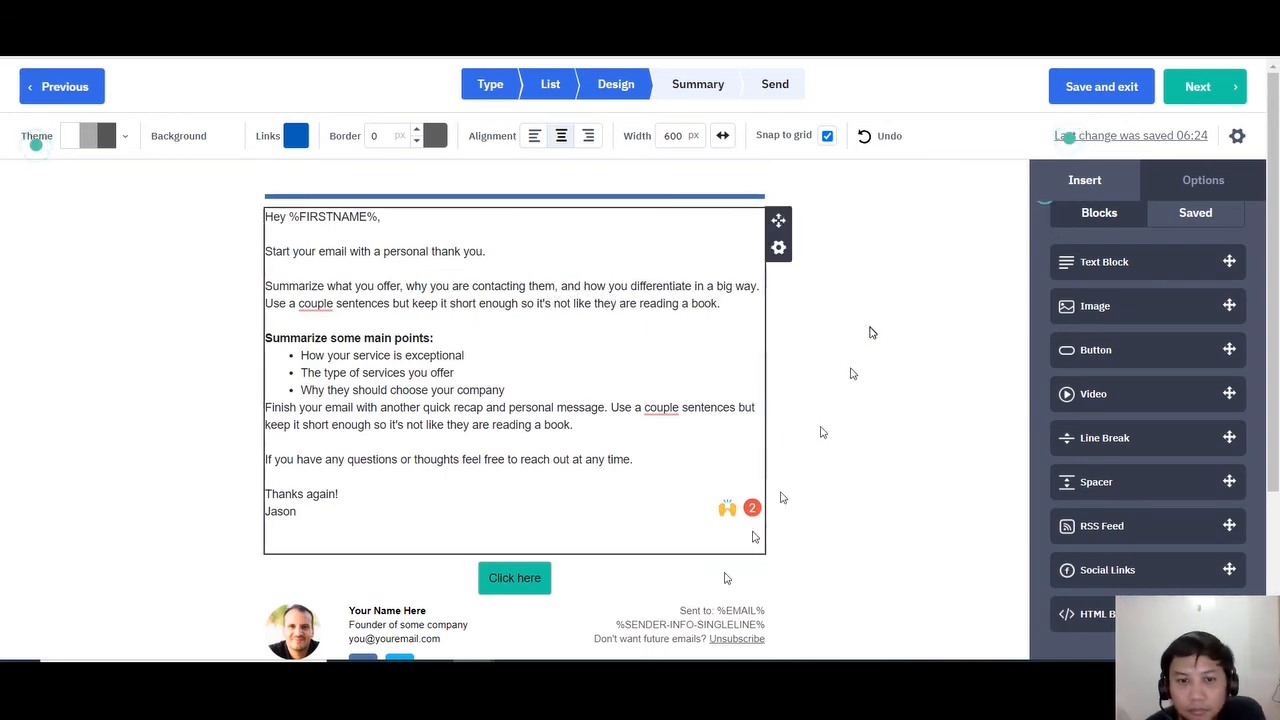
{"action": "left_click", "coordinate": [1218, 87]}
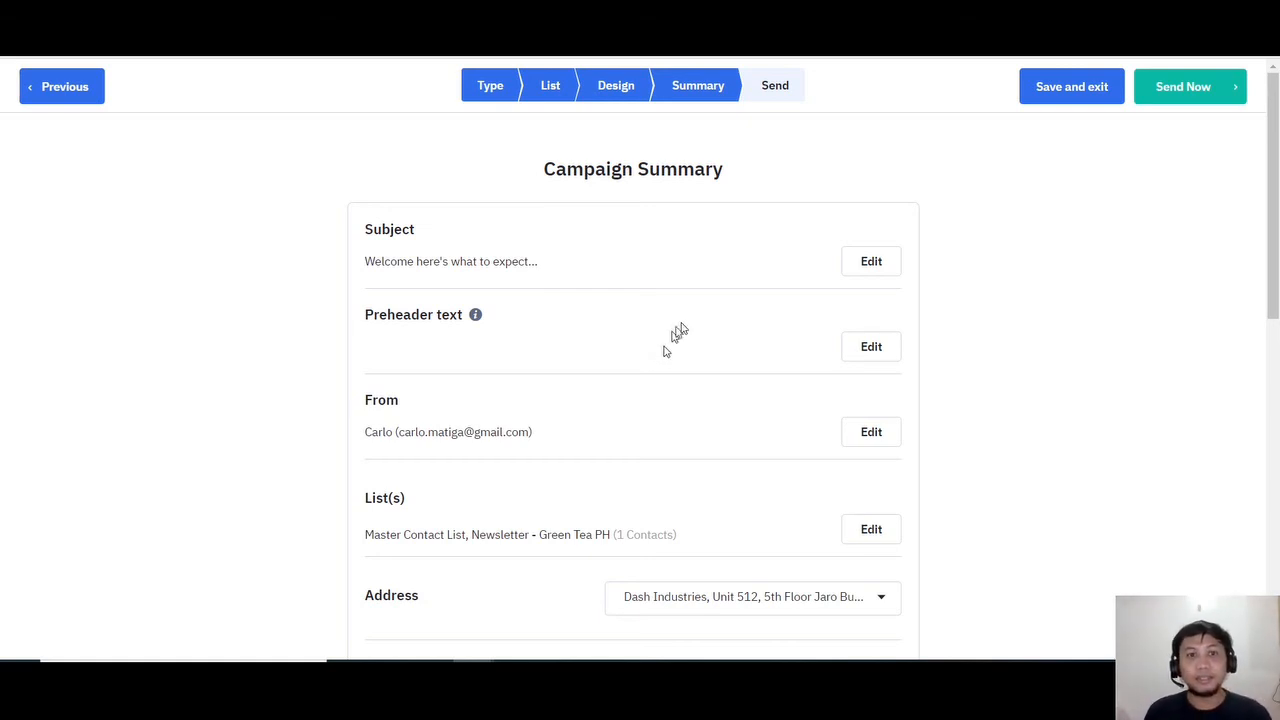
Edit the campaign's preheader text and set it to "It's like this when you start..."
{"action": "left_click", "coordinate": [866, 349]}
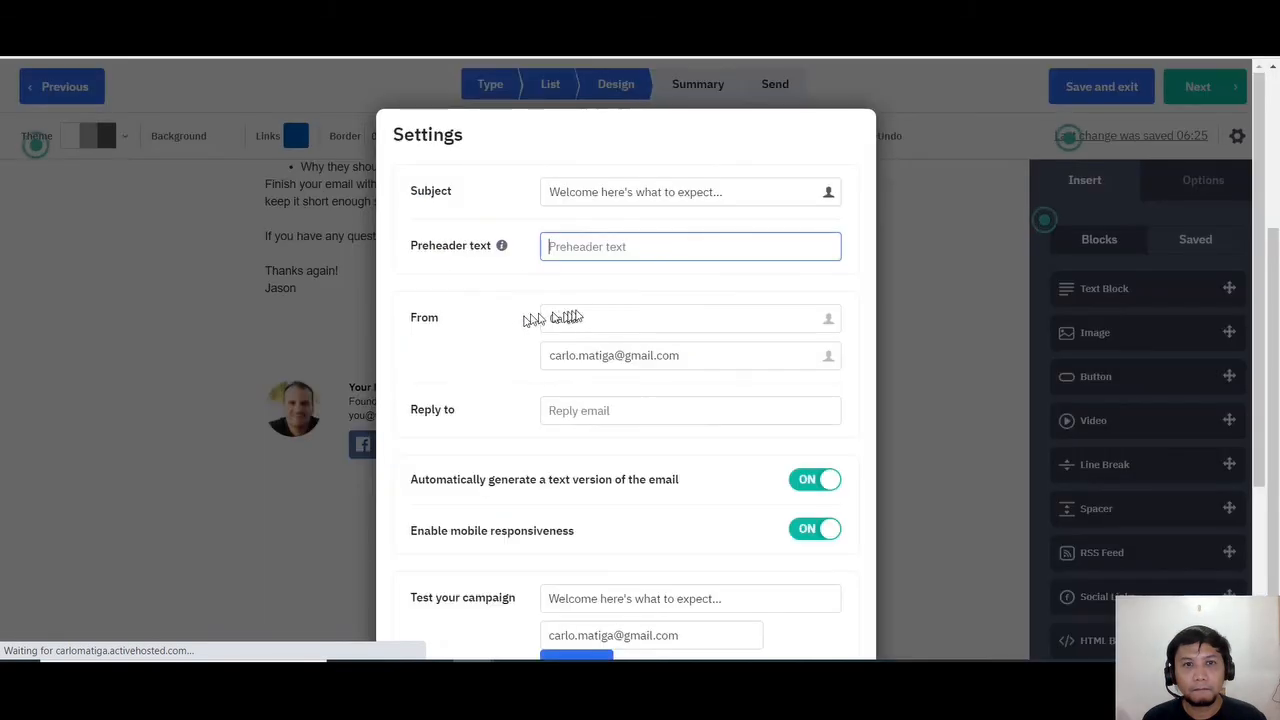
{"action": "left_click", "coordinate": [638, 246]}
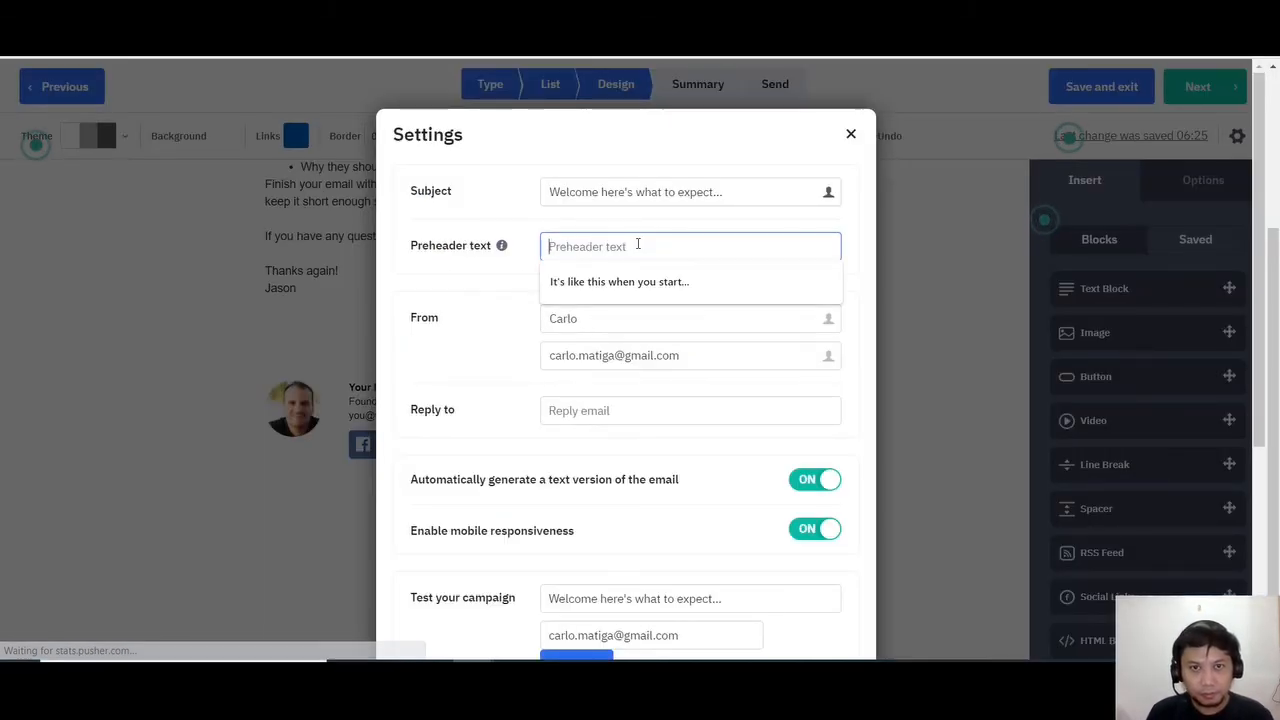
{"action": "key", "text": "Down"}
{"action": "key", "text": "Tab"}
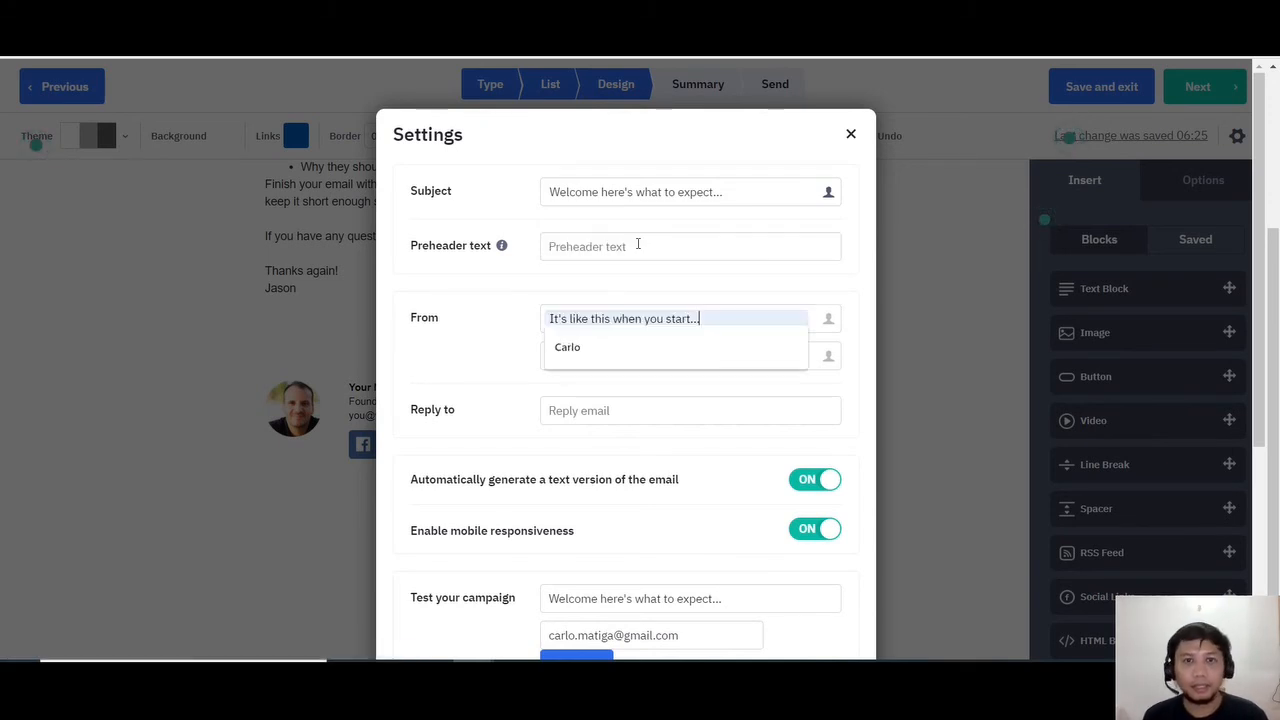
{"action": "left_click", "coordinate": [643, 248]}
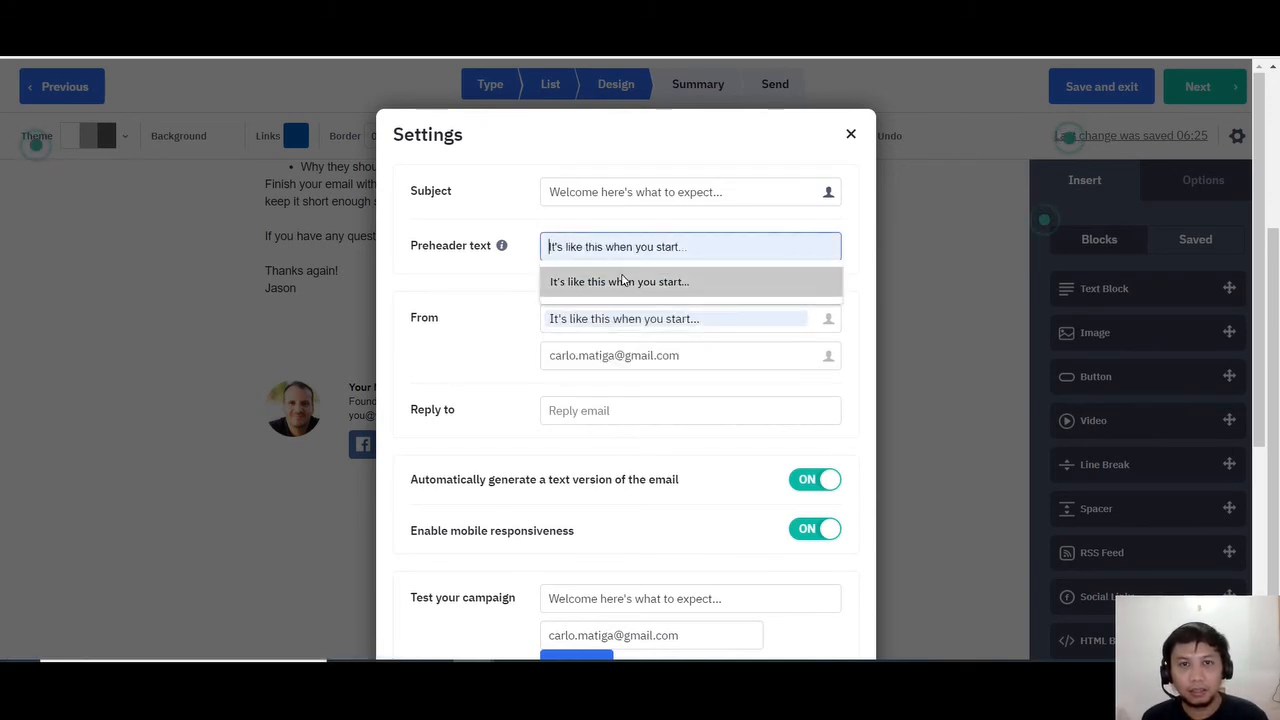
{"action": "left_click", "coordinate": [640, 279]}
Replace the preheader phrase wrongly filled into the From name with the sender's first name
{"action": "left_click_drag", "start_coordinate": [708, 318], "coordinate": [505, 318]}
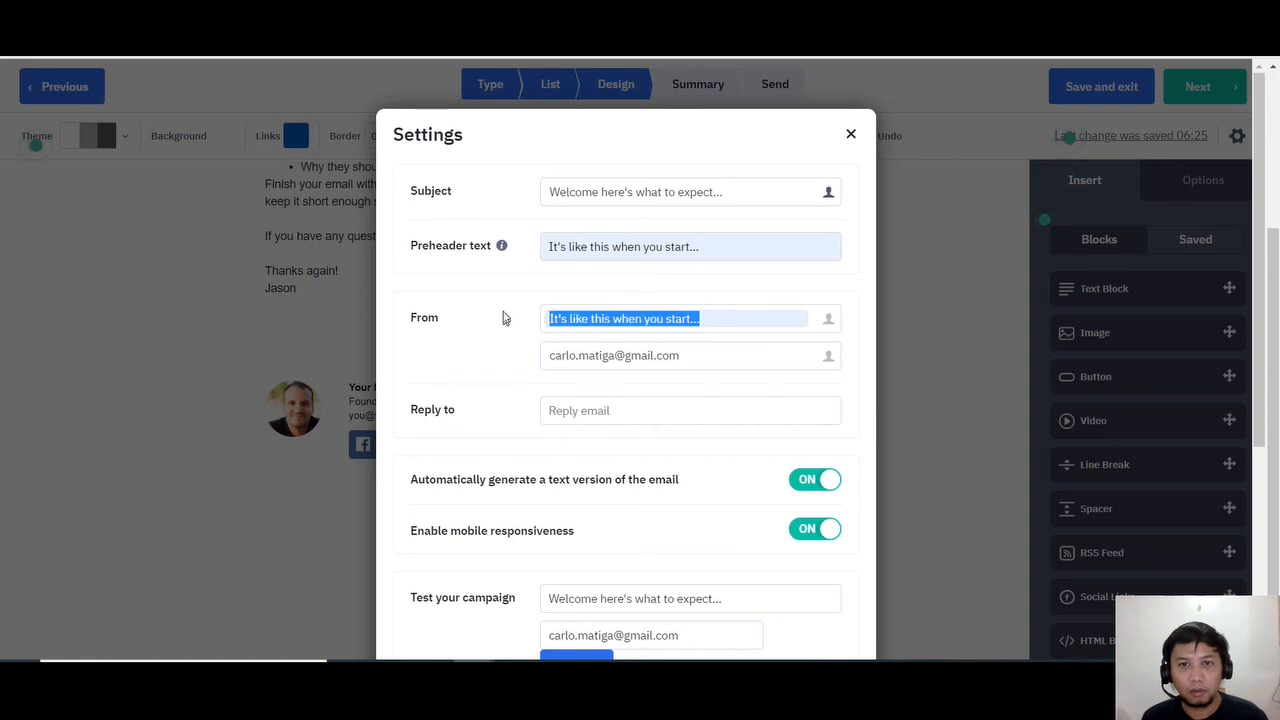
{"action": "key", "text": "BackSpace"}
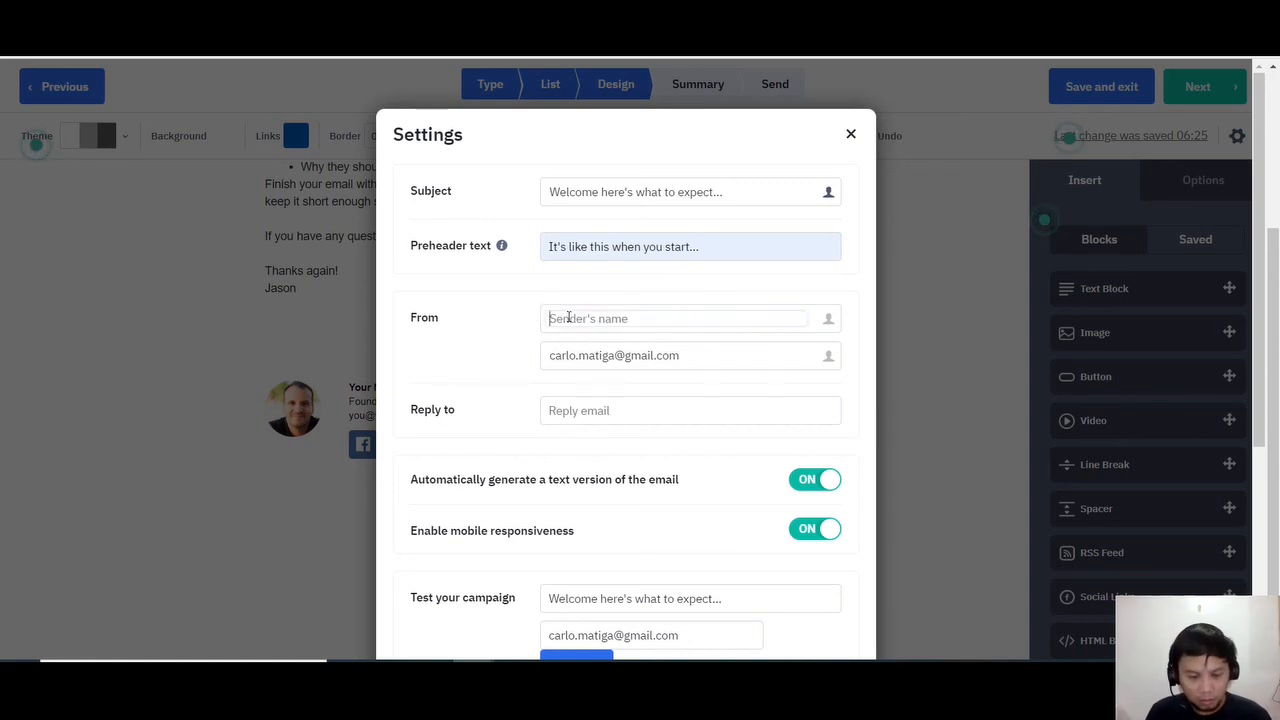
{"action": "type", "text": "Carlo"}
{"action": "key", "text": "Return"}
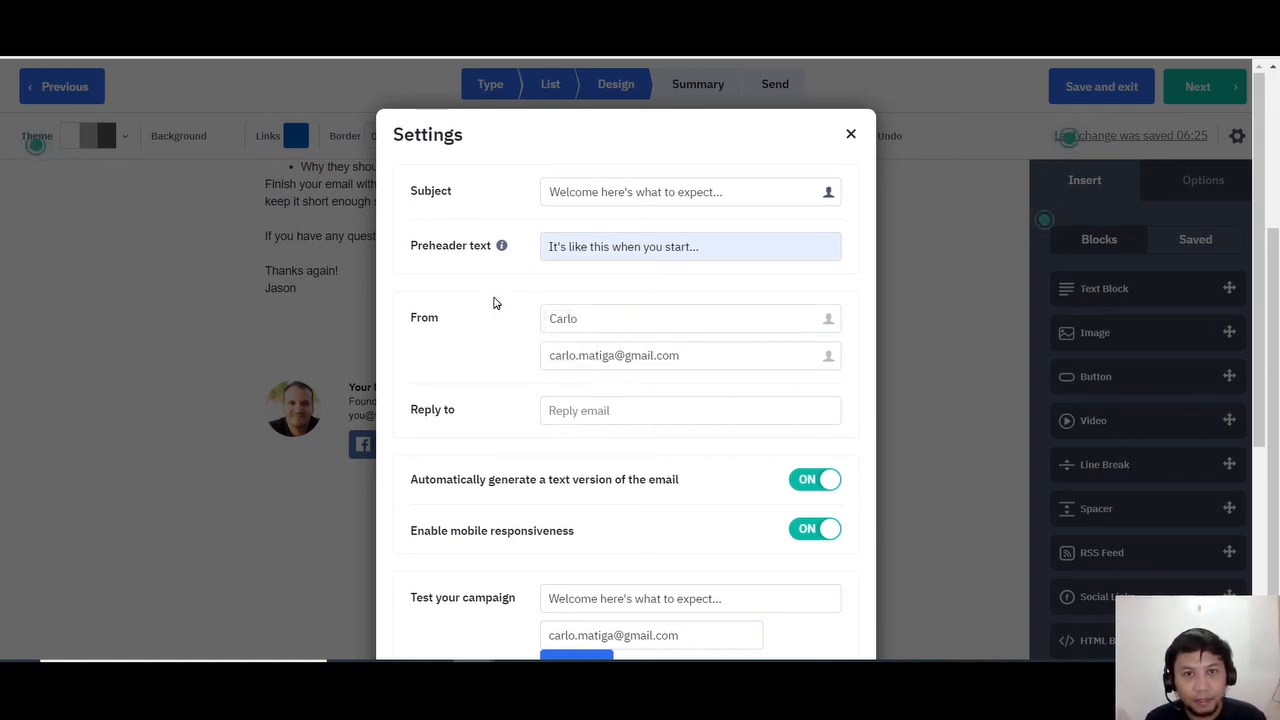
Review the campaign settings for sender, reply address, text version, mobile responsiveness, test email, preview and spam check
{"action": "scroll", "coordinate": [514, 370], "scroll_direction": "down", "scroll_amount": 1}
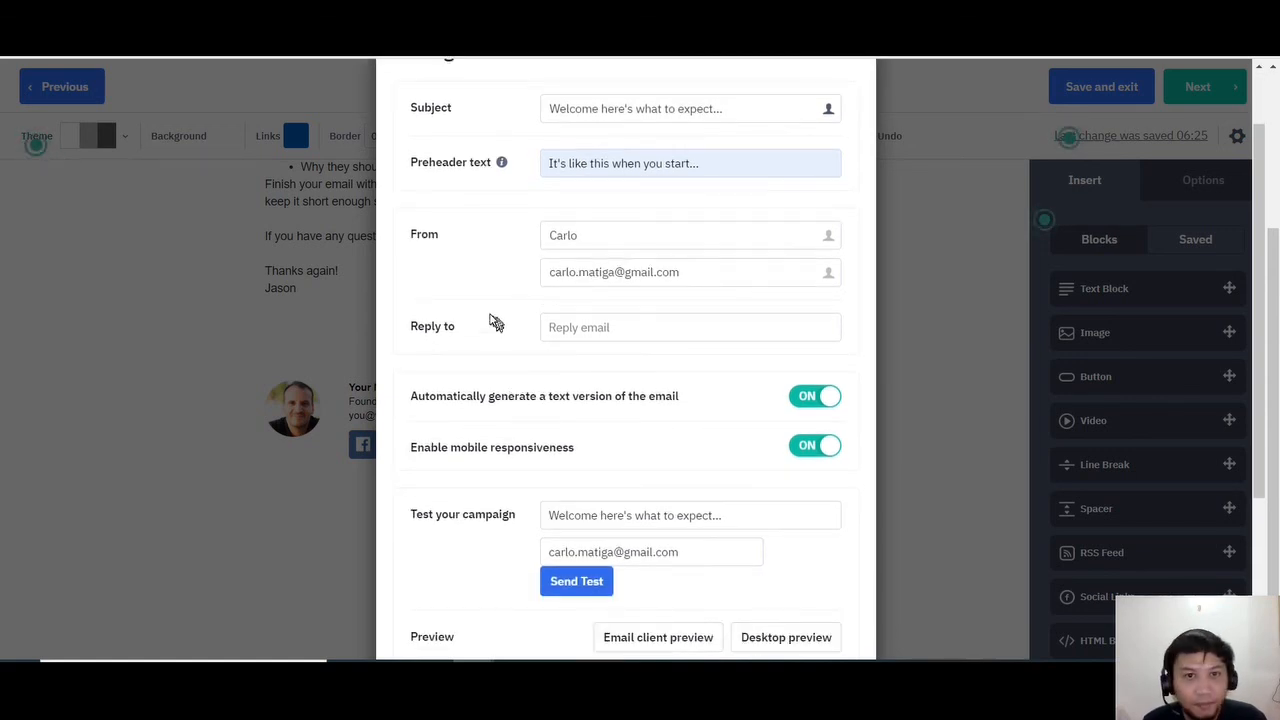
{"action": "scroll", "coordinate": [490, 322], "scroll_direction": "down", "scroll_amount": 1}
{"action": "scroll", "coordinate": [508, 305], "scroll_direction": "down", "scroll_amount": 1}
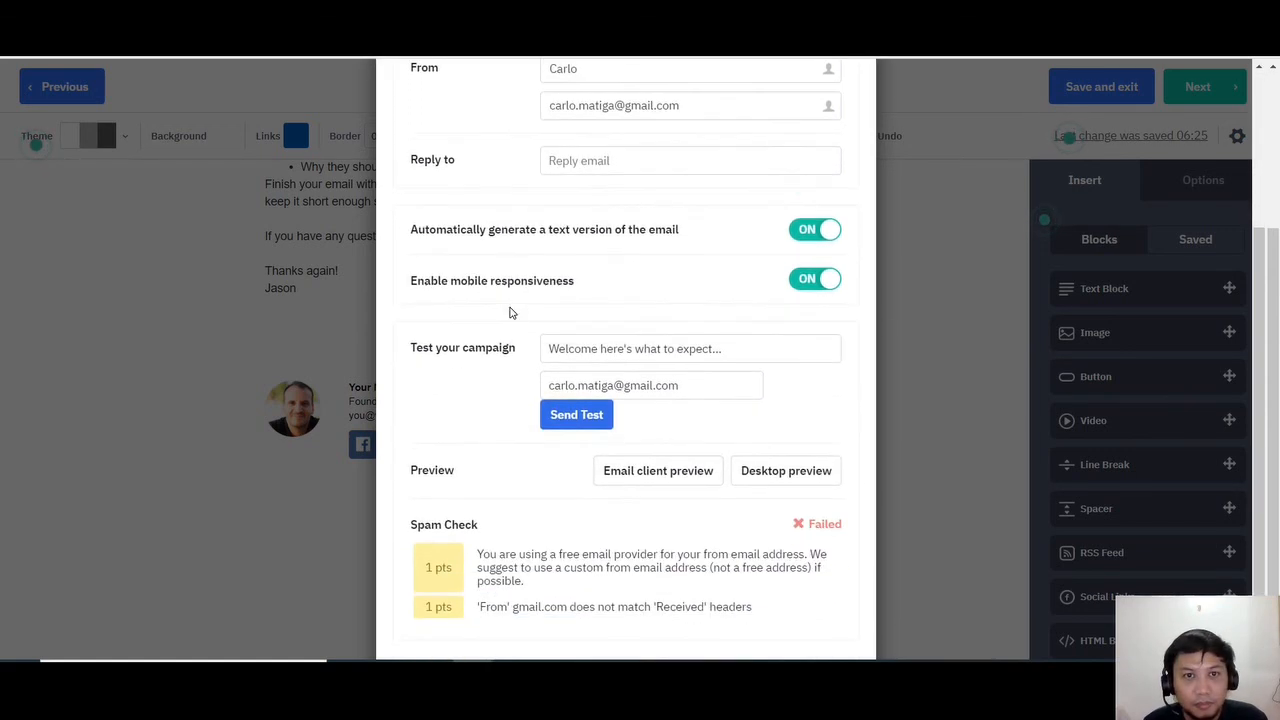
{"action": "scroll", "coordinate": [512, 285], "scroll_direction": "down", "scroll_amount": 1}
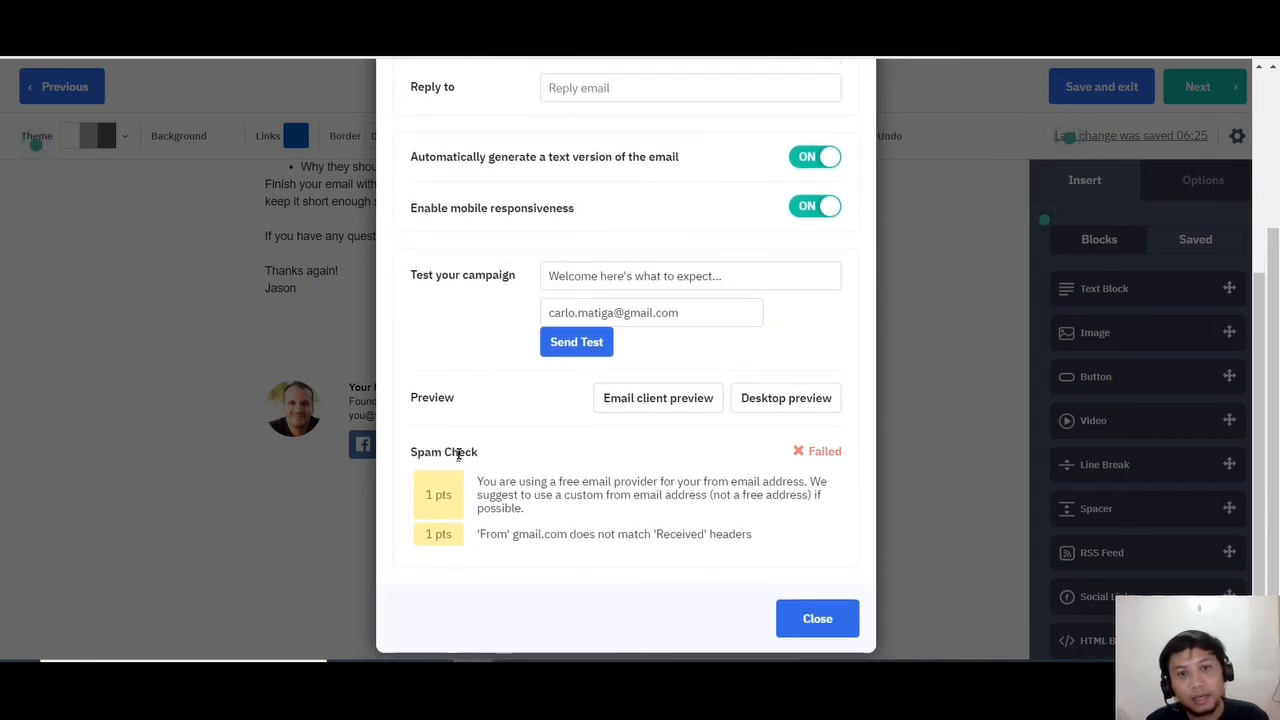
{"action": "scroll", "coordinate": [505, 425], "scroll_direction": "up", "scroll_amount": 1}
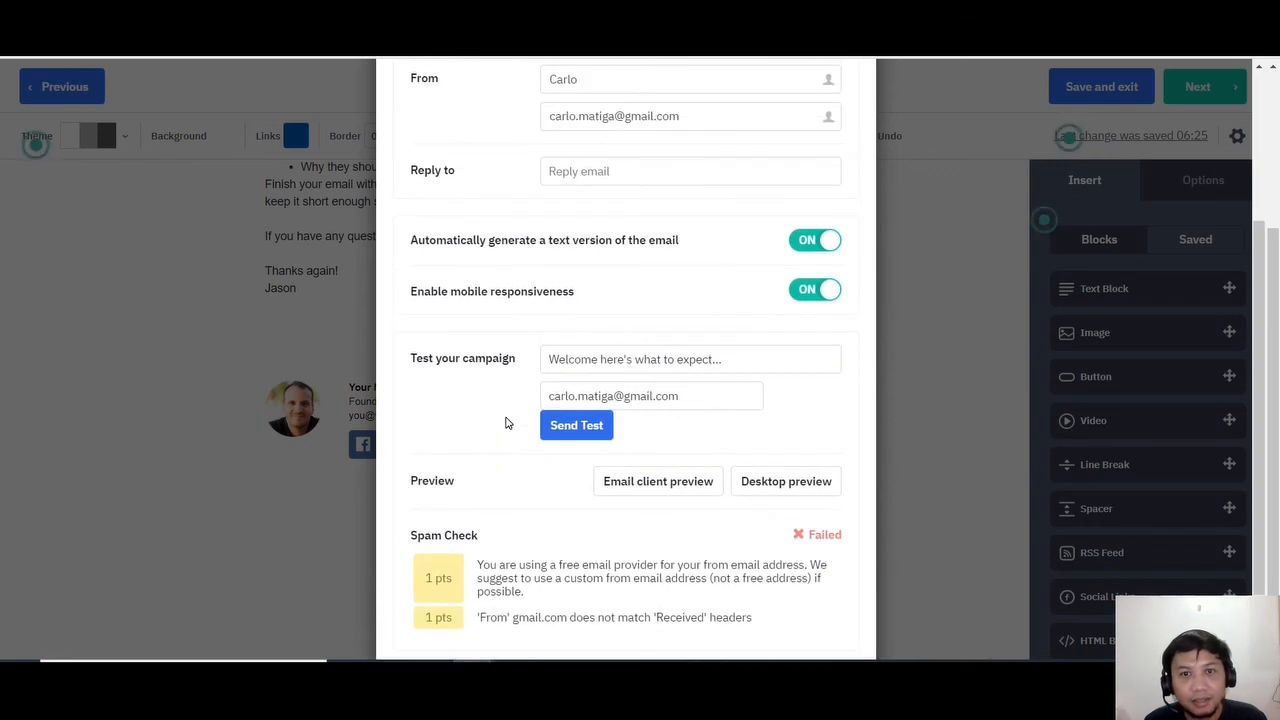
{"action": "scroll", "coordinate": [505, 440], "scroll_direction": "down", "scroll_amount": 1}
{"action": "scroll", "coordinate": [536, 430], "scroll_direction": "up", "scroll_amount": 1}
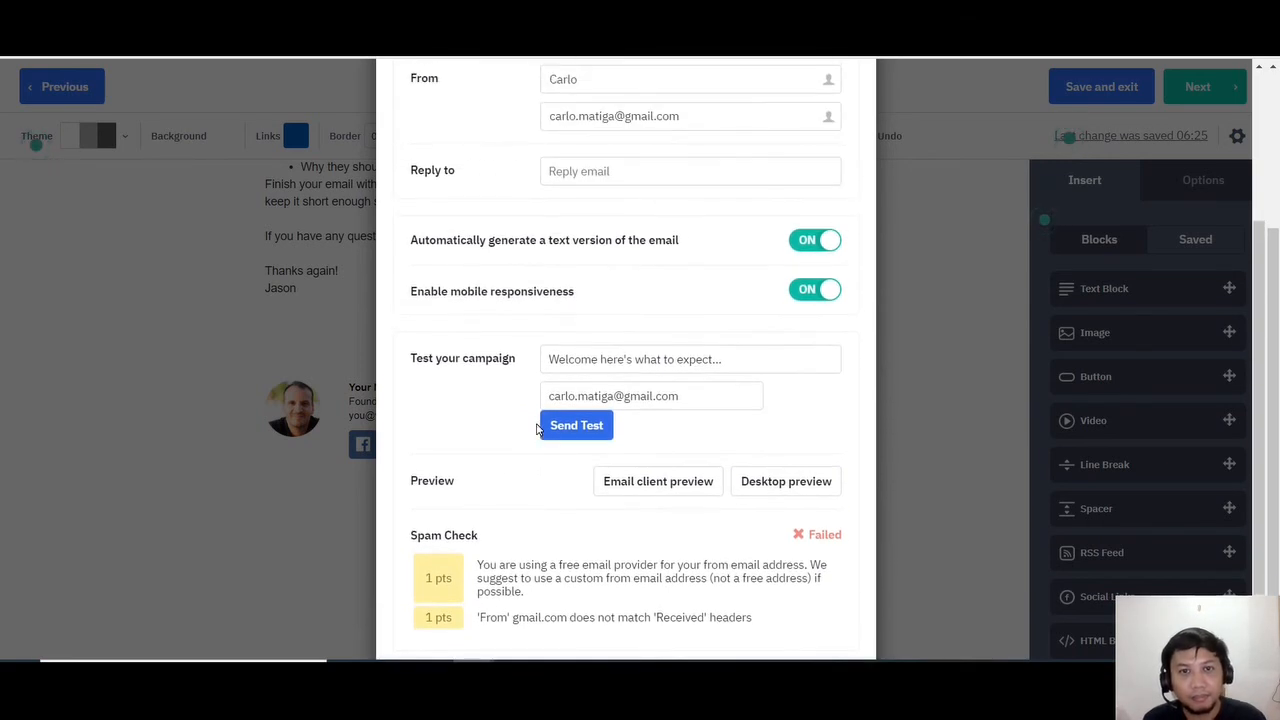
{"action": "scroll", "coordinate": [538, 410], "scroll_direction": "up", "scroll_amount": 3}
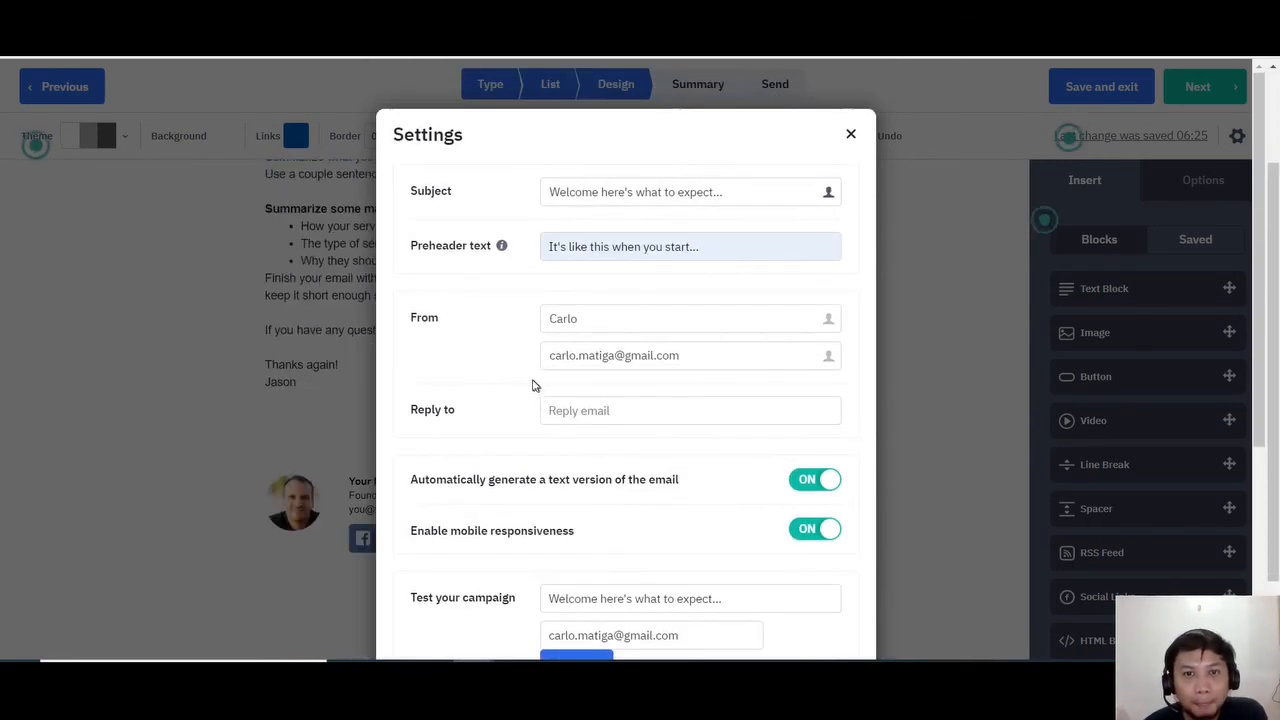
{"action": "scroll", "coordinate": [550, 463], "scroll_direction": "down", "scroll_amount": 4}
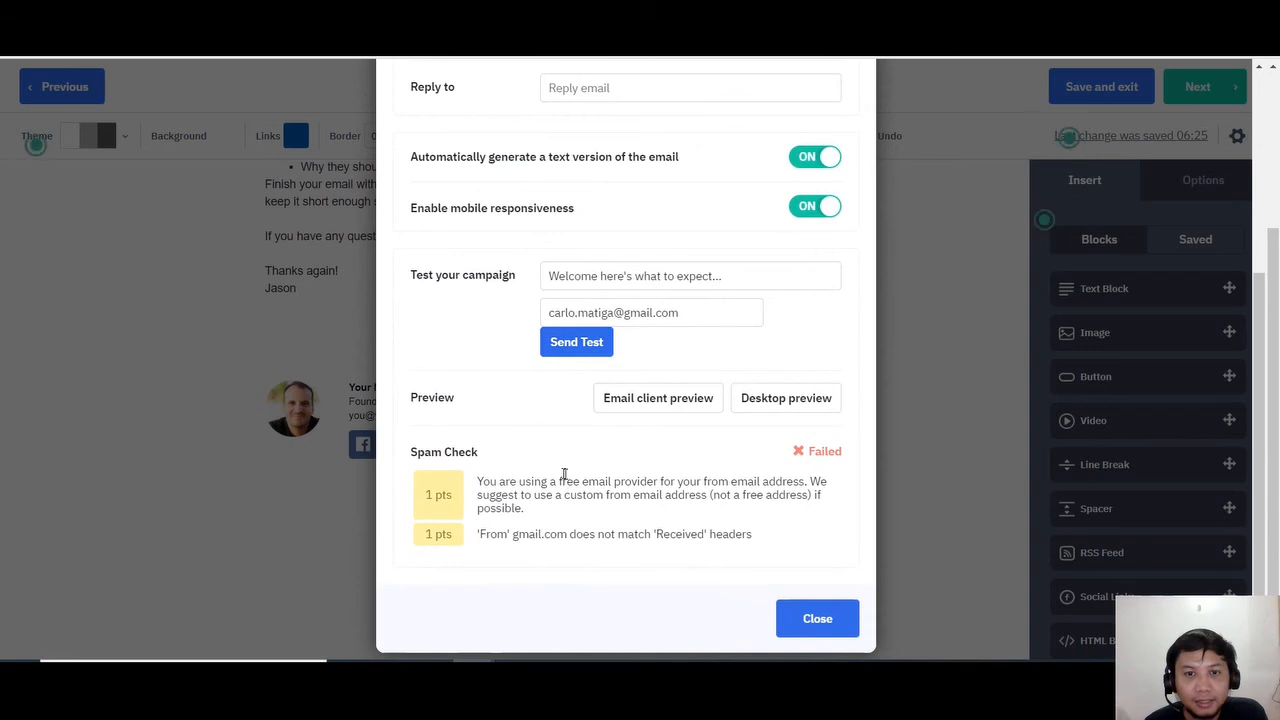
Close the campaign settings and return from the design to the campaign summary
{"action": "left_click", "coordinate": [817, 620]}
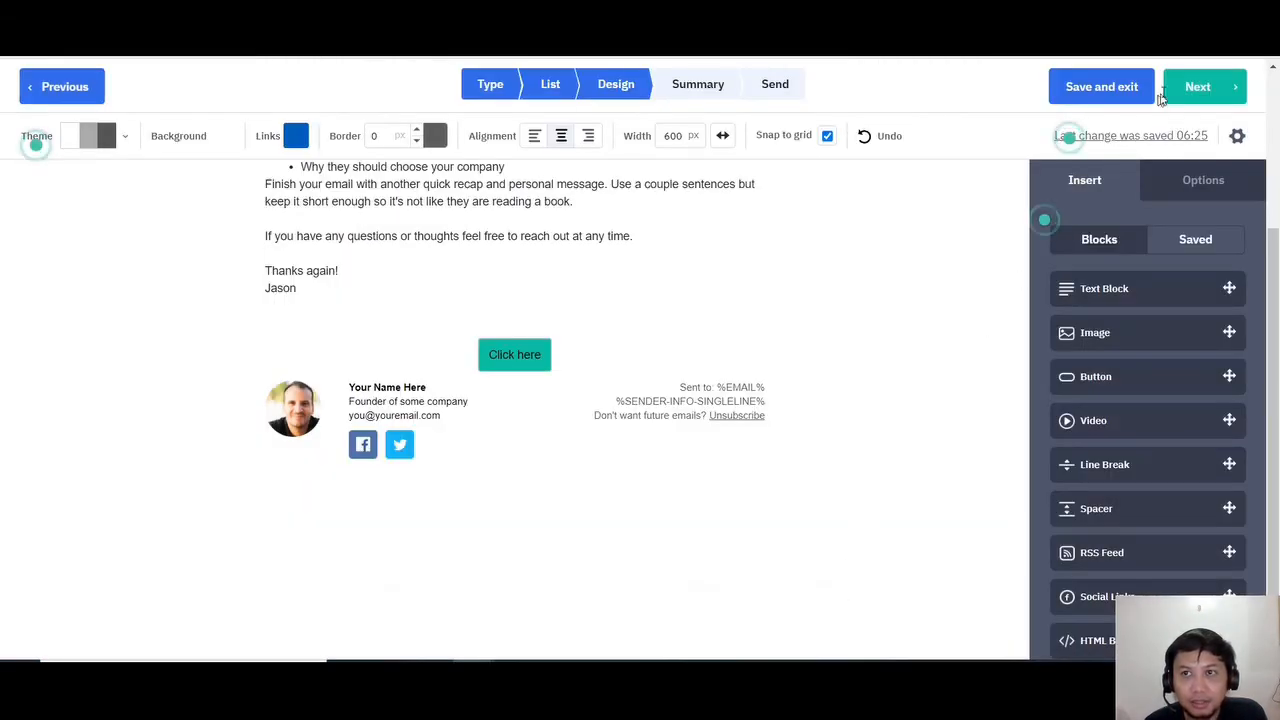
{"action": "left_click", "coordinate": [1197, 88]}
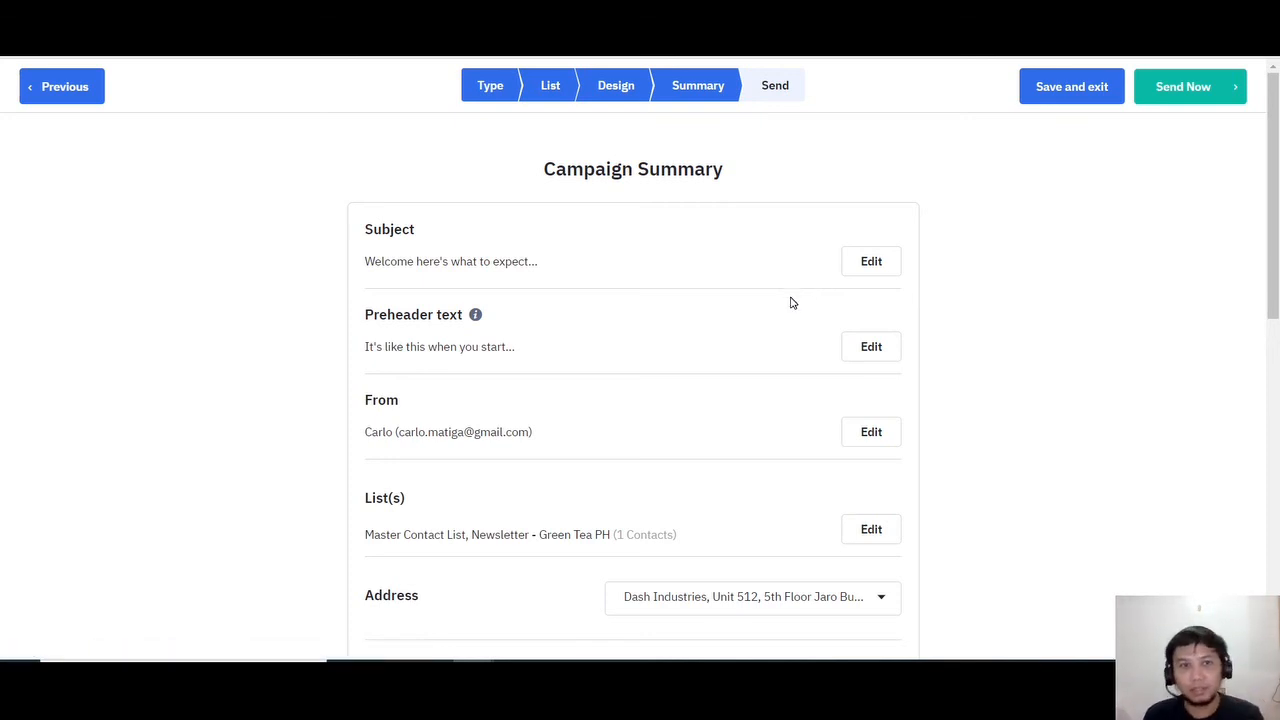
Examine the campaign summary, including the lists, tracking options, schedule, test email, preview and spam check sections
{"action": "scroll", "coordinate": [706, 309], "scroll_direction": "down", "scroll_amount": 3}
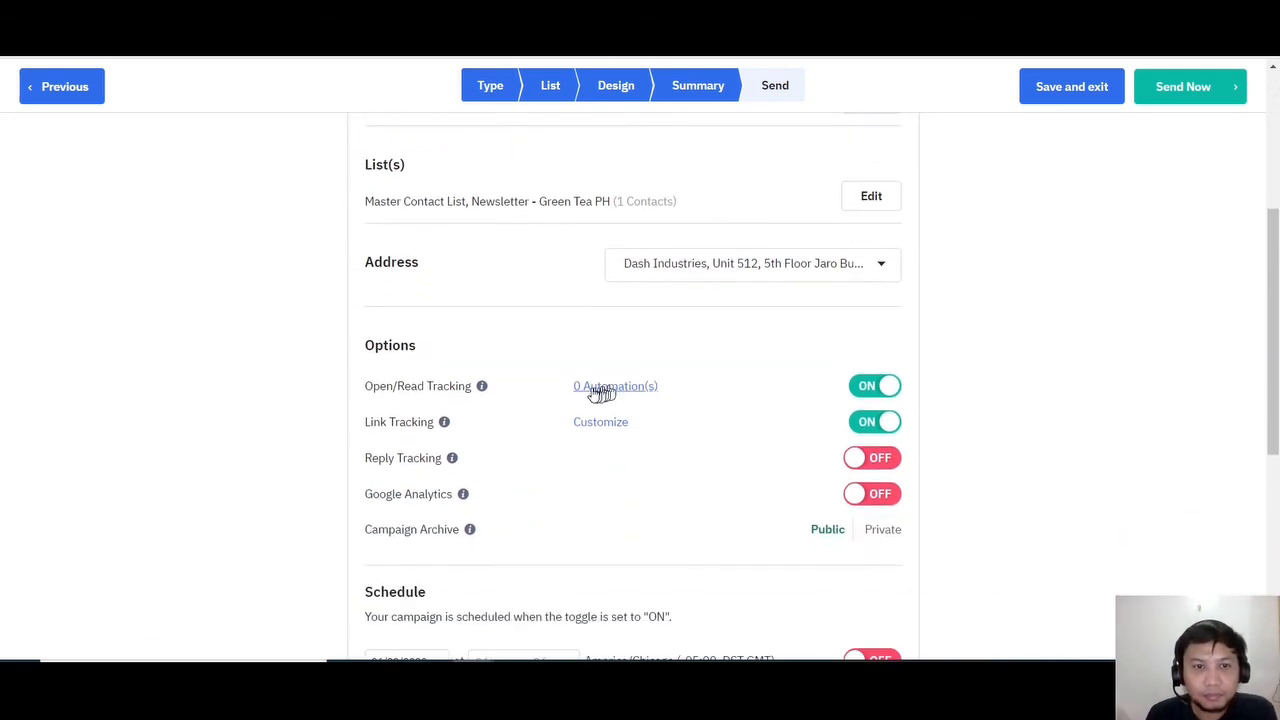
{"action": "scroll", "coordinate": [598, 392], "scroll_direction": "down", "scroll_amount": 3}
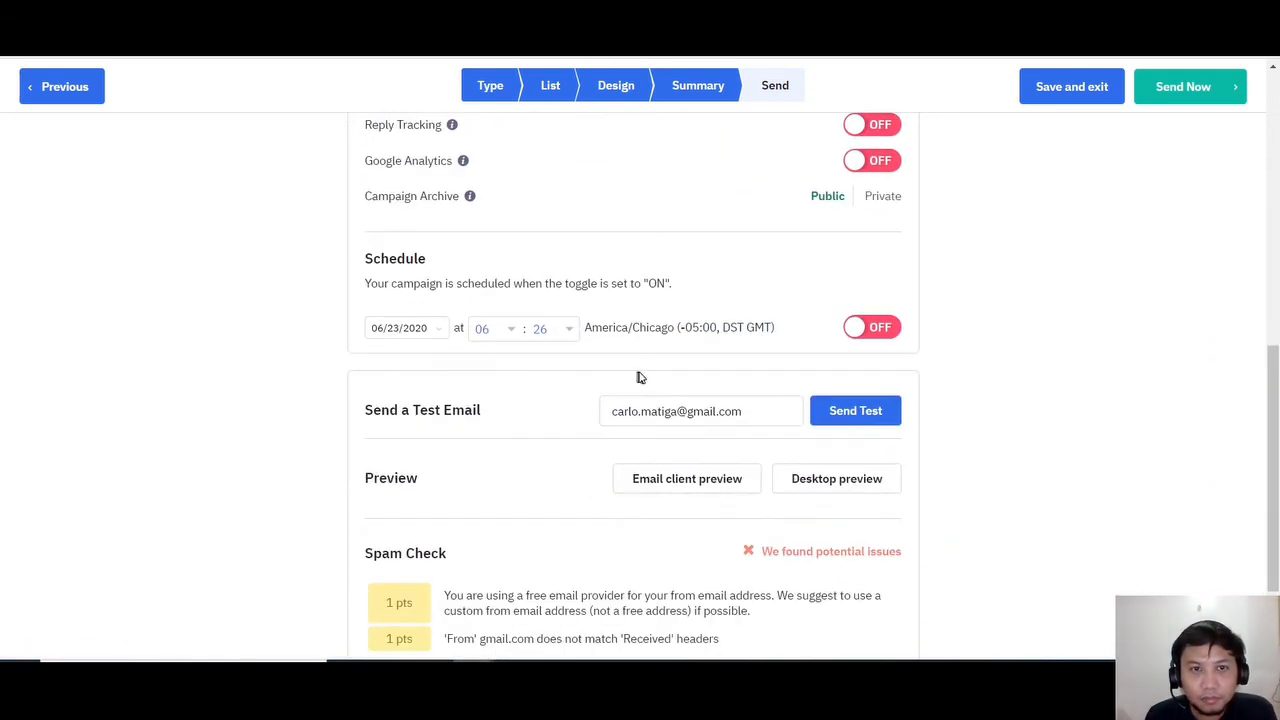
{"action": "scroll", "coordinate": [641, 374], "scroll_direction": "down", "scroll_amount": 1}
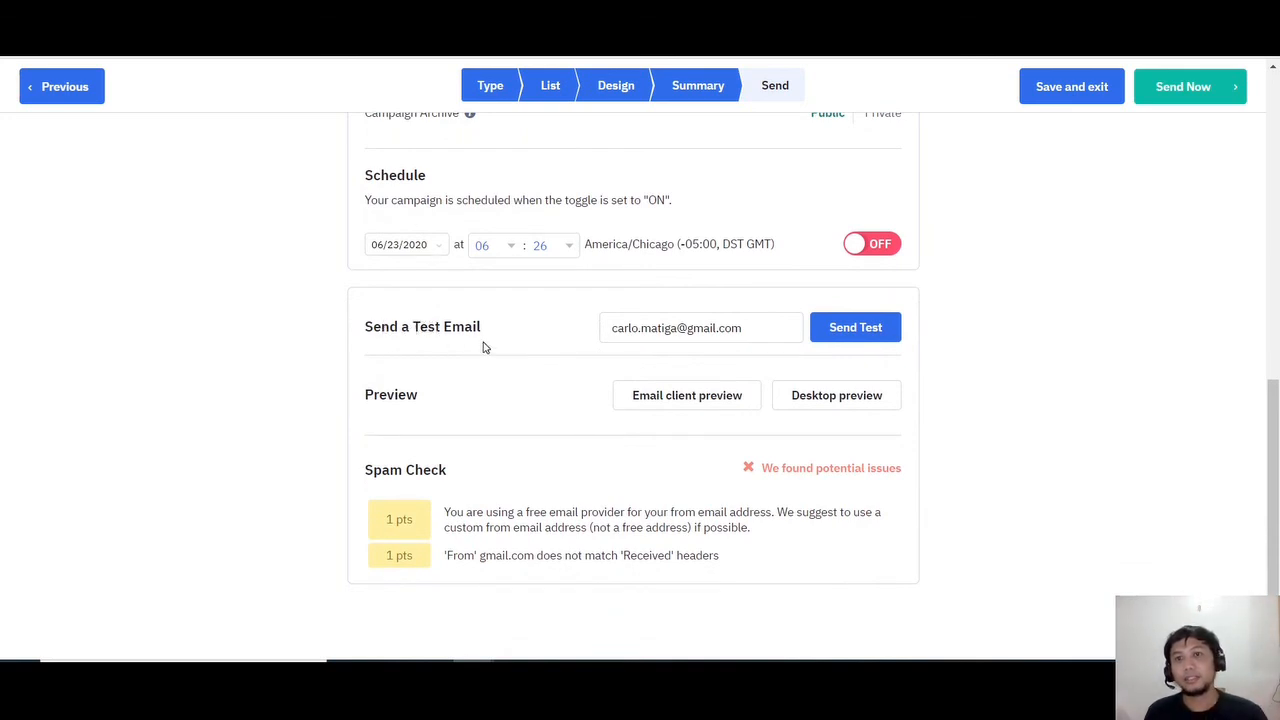
{"action": "scroll", "coordinate": [547, 360], "scroll_direction": "up", "scroll_amount": 10}
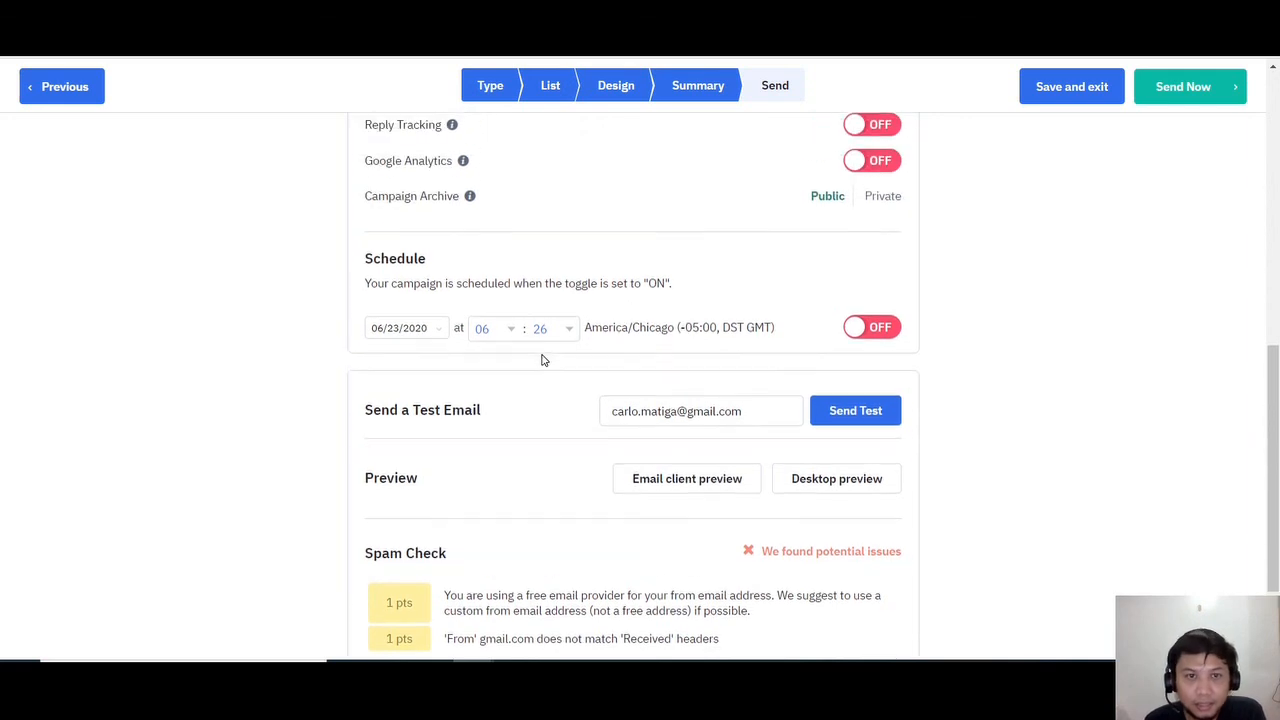
{"action": "scroll", "coordinate": [545, 360], "scroll_direction": "up", "scroll_amount": 1}
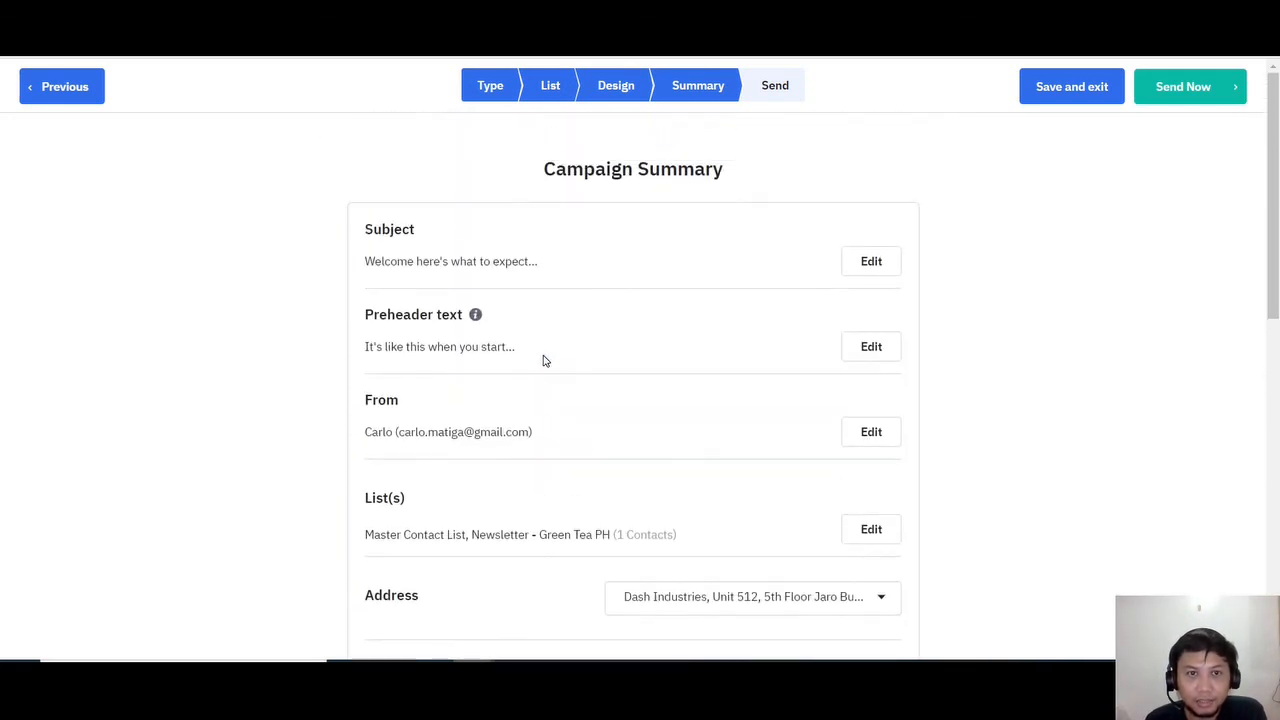
{"action": "scroll", "coordinate": [577, 360], "scroll_direction": "down", "scroll_amount": 8}
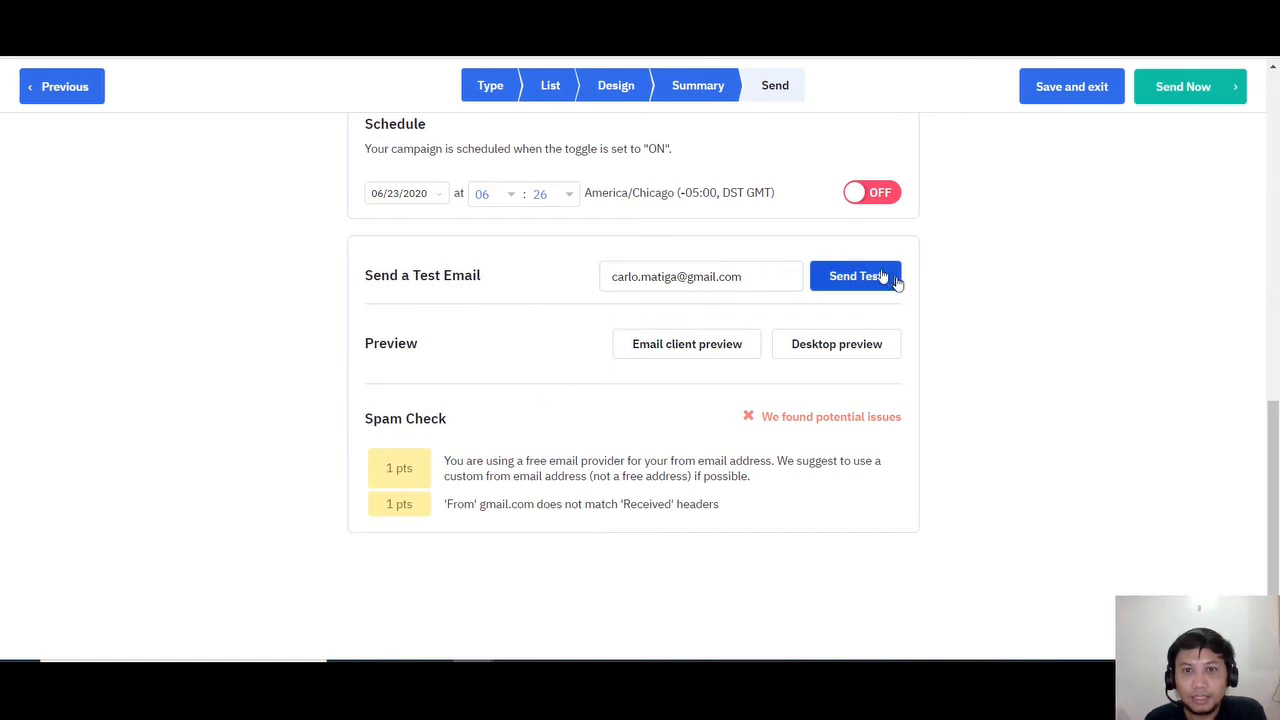
{"action": "scroll", "coordinate": [700, 322], "scroll_direction": "up", "scroll_amount": 7}
{"action": "scroll", "coordinate": [700, 322], "scroll_direction": "up", "scroll_amount": 1}
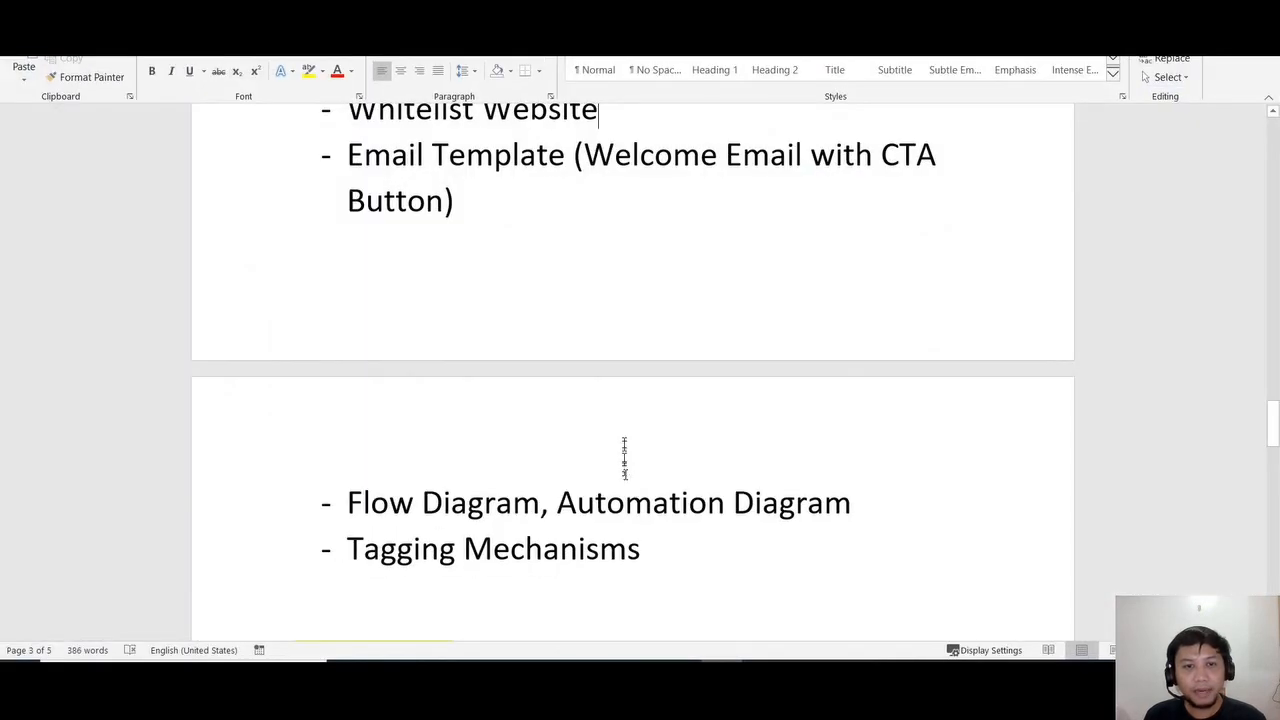
Switch to the Word outline and review the Ingredients list from the embedded form through the tagging mechanisms
{"action": "scroll", "coordinate": [623, 457], "scroll_direction": "up", "scroll_amount": 3}
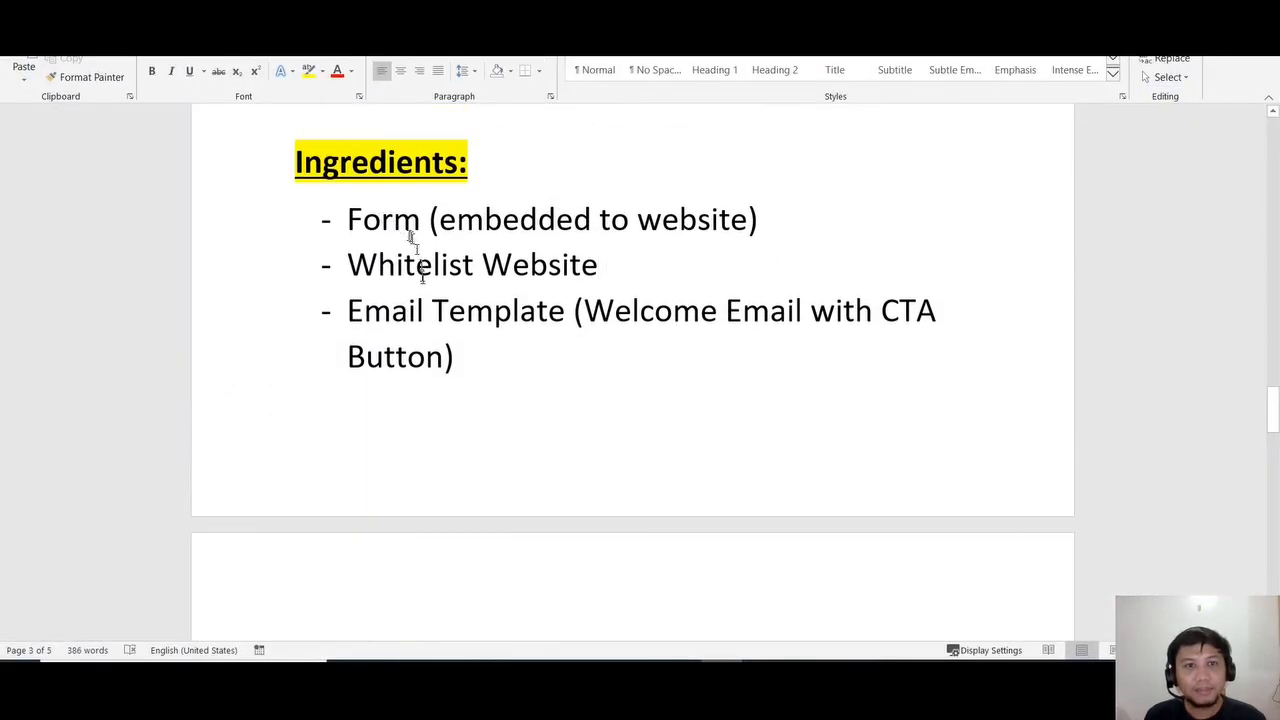
{"action": "scroll", "coordinate": [486, 309], "scroll_direction": "down", "scroll_amount": 2}
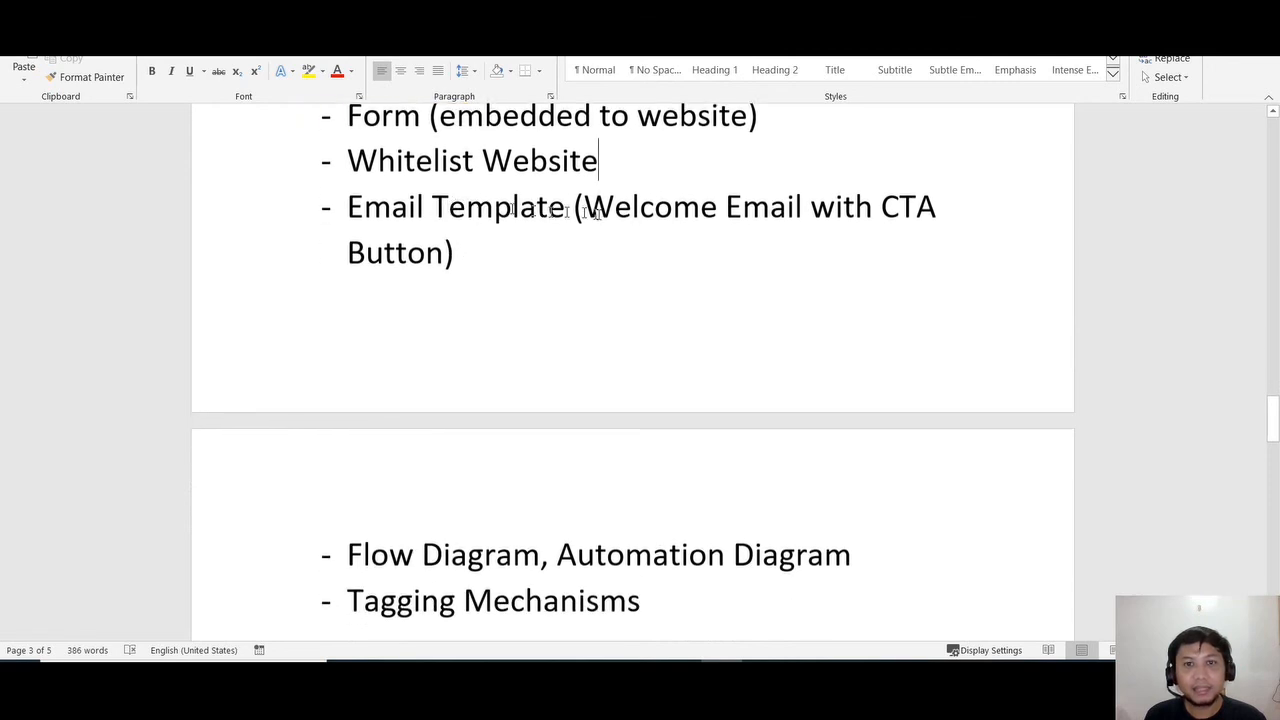
{"action": "scroll", "coordinate": [605, 361], "scroll_direction": "down", "scroll_amount": 1}
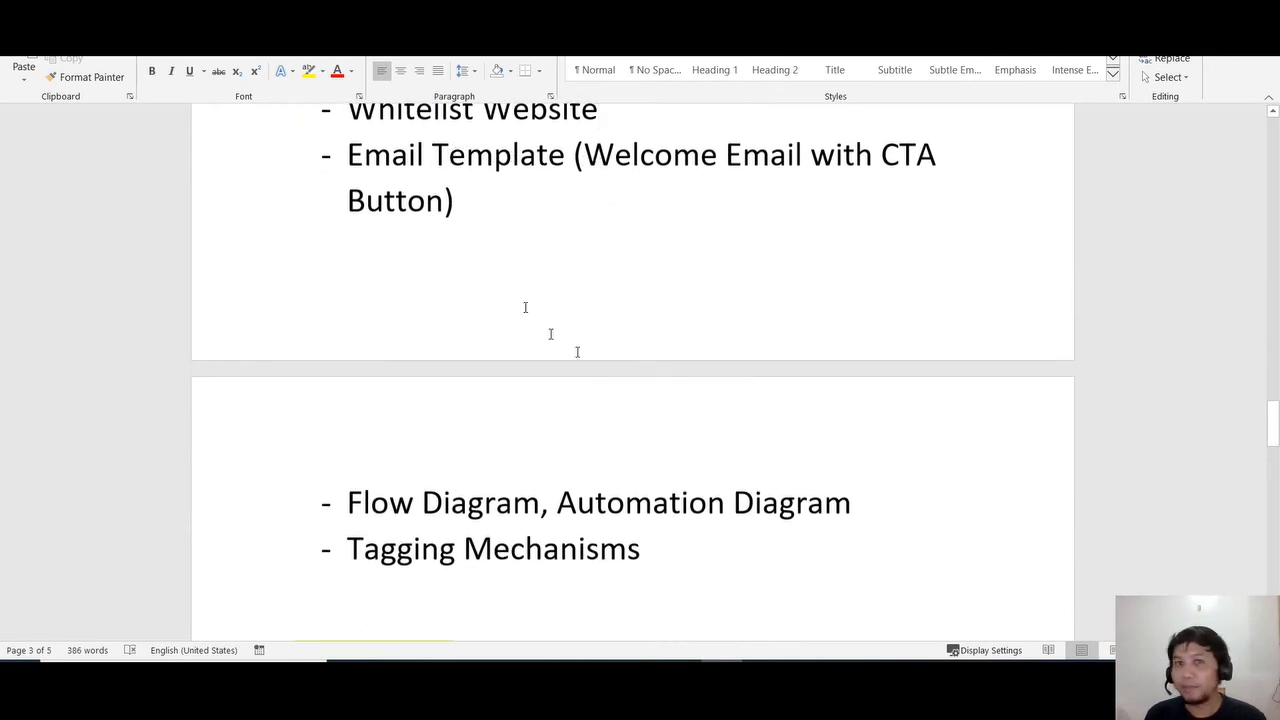
{"action": "scroll", "coordinate": [508, 265], "scroll_direction": "up", "scroll_amount": 4}
{"action": "scroll", "coordinate": [512, 275], "scroll_direction": "down", "scroll_amount": 3}
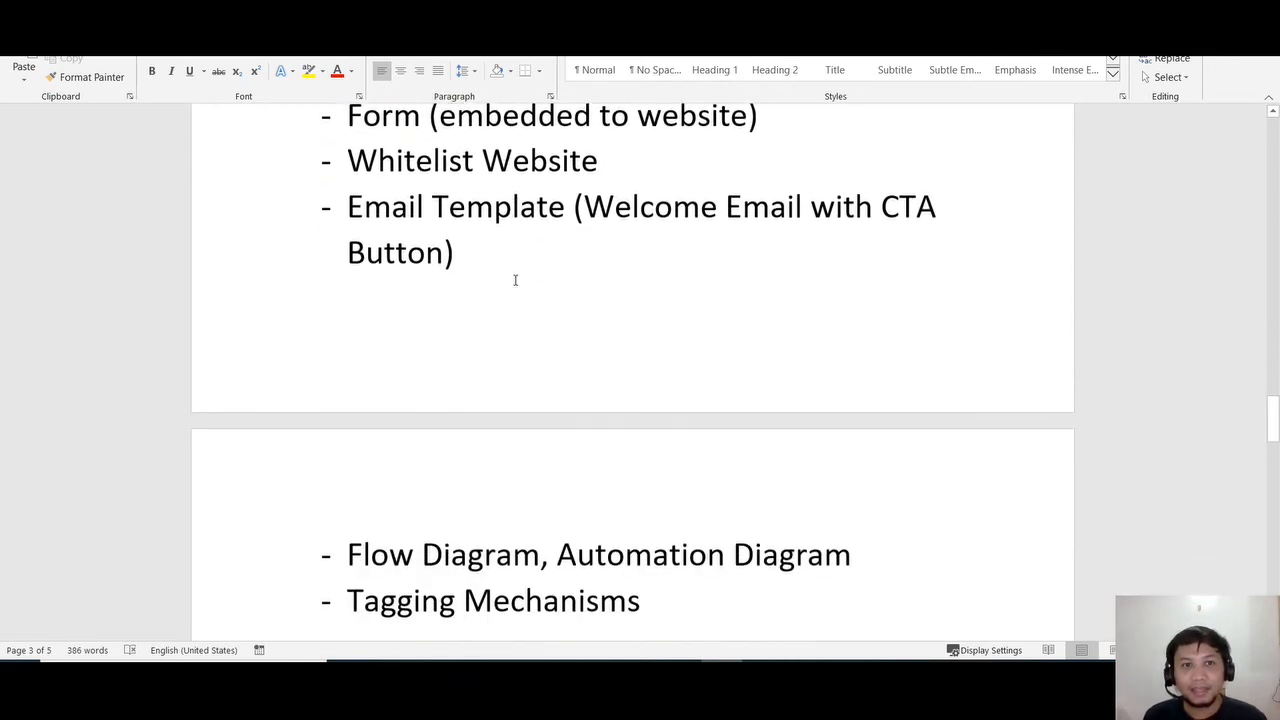
{"action": "scroll", "coordinate": [515, 280], "scroll_direction": "up", "scroll_amount": 2}
{"action": "scroll", "coordinate": [515, 285], "scroll_direction": "down", "scroll_amount": 3}
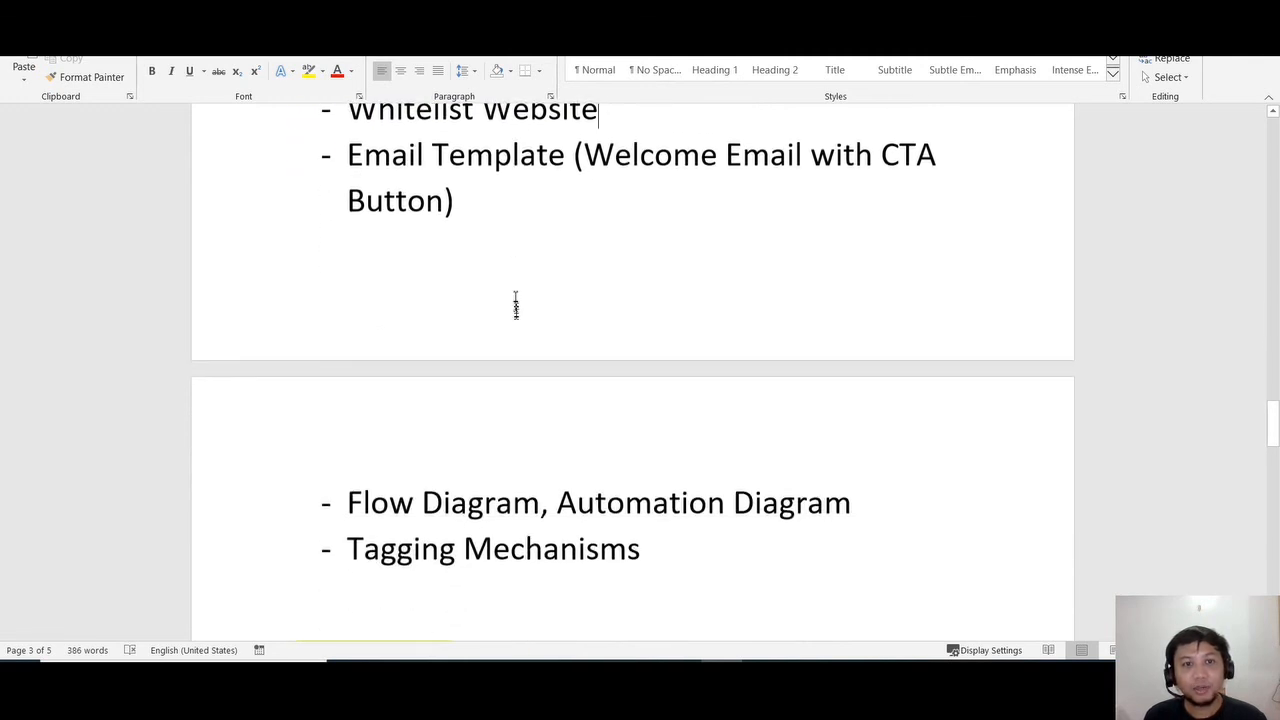
{"action": "scroll", "coordinate": [516, 306], "scroll_direction": "down", "scroll_amount": 1}
{"action": "scroll", "coordinate": [517, 312], "scroll_direction": "up", "scroll_amount": 3}
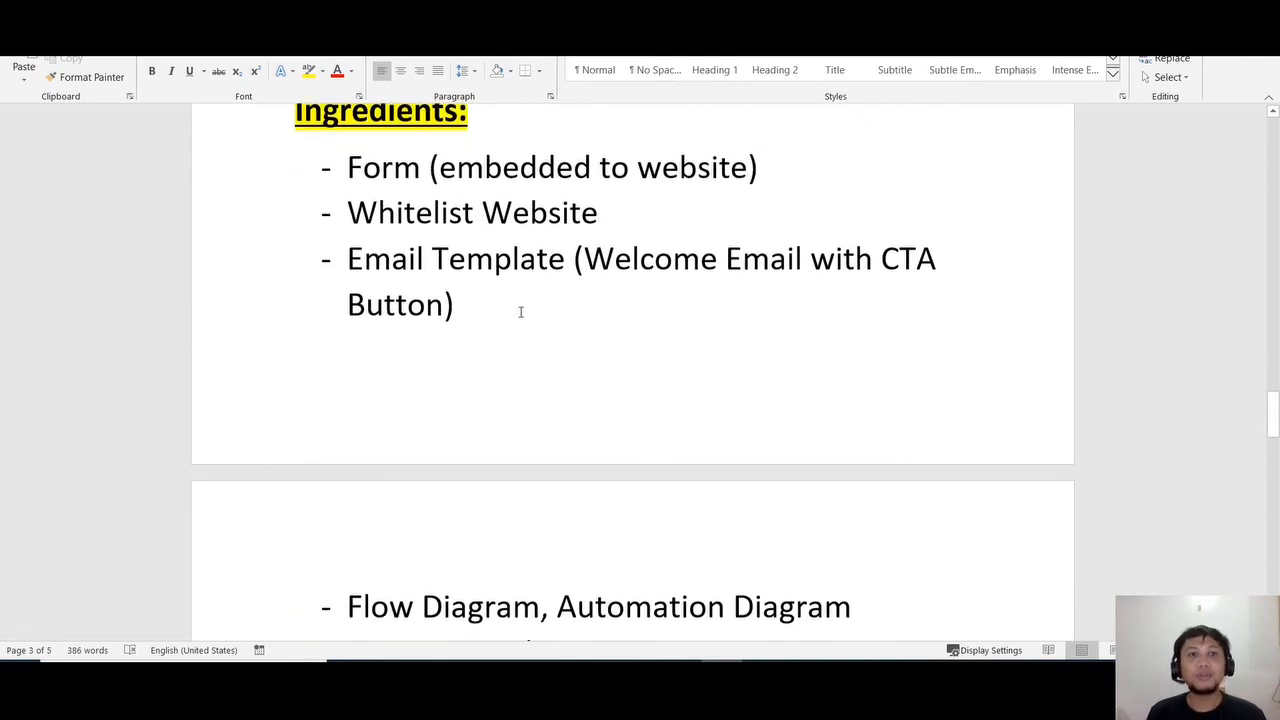
{"action": "scroll", "coordinate": [529, 332], "scroll_direction": "down", "scroll_amount": 3}
{"action": "scroll", "coordinate": [536, 350], "scroll_direction": "down", "scroll_amount": 1}
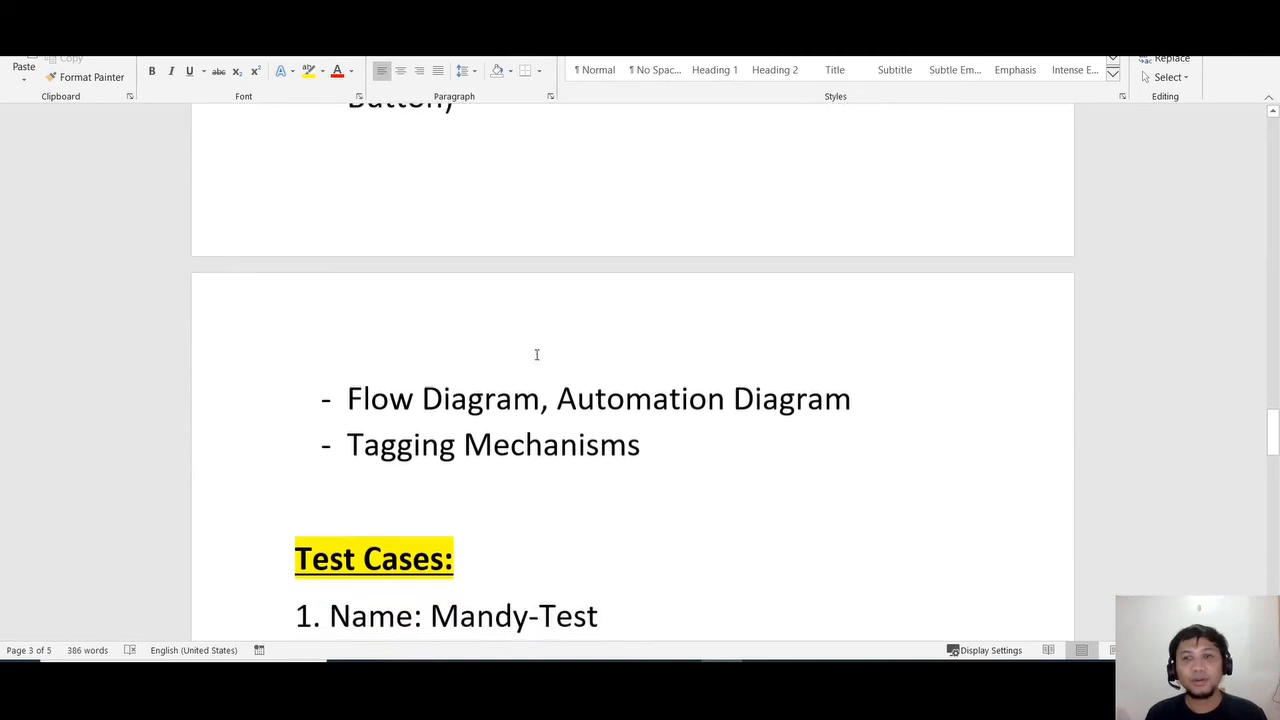